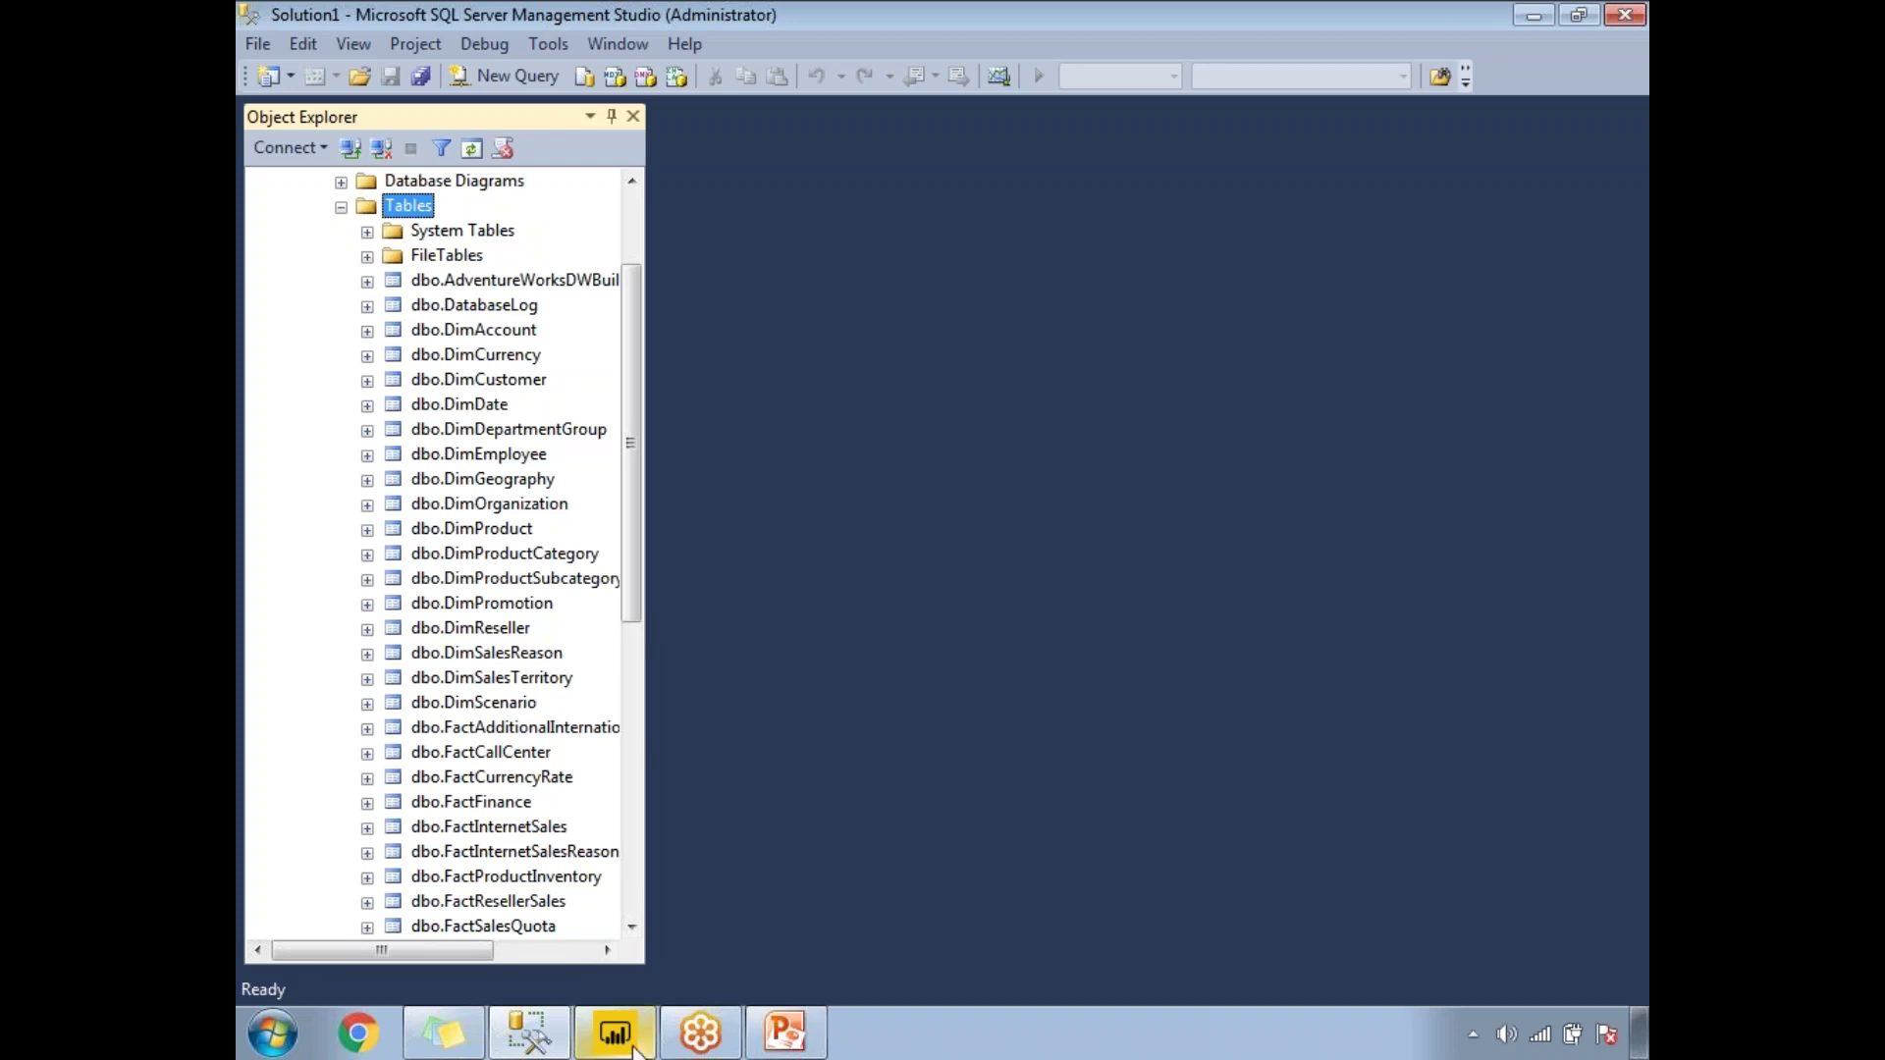
# Switch to Power BI Desktop and connect to the SQL Server database source on server .\sql2012 using Import mode
pyautogui.moveTo(636, 1049)
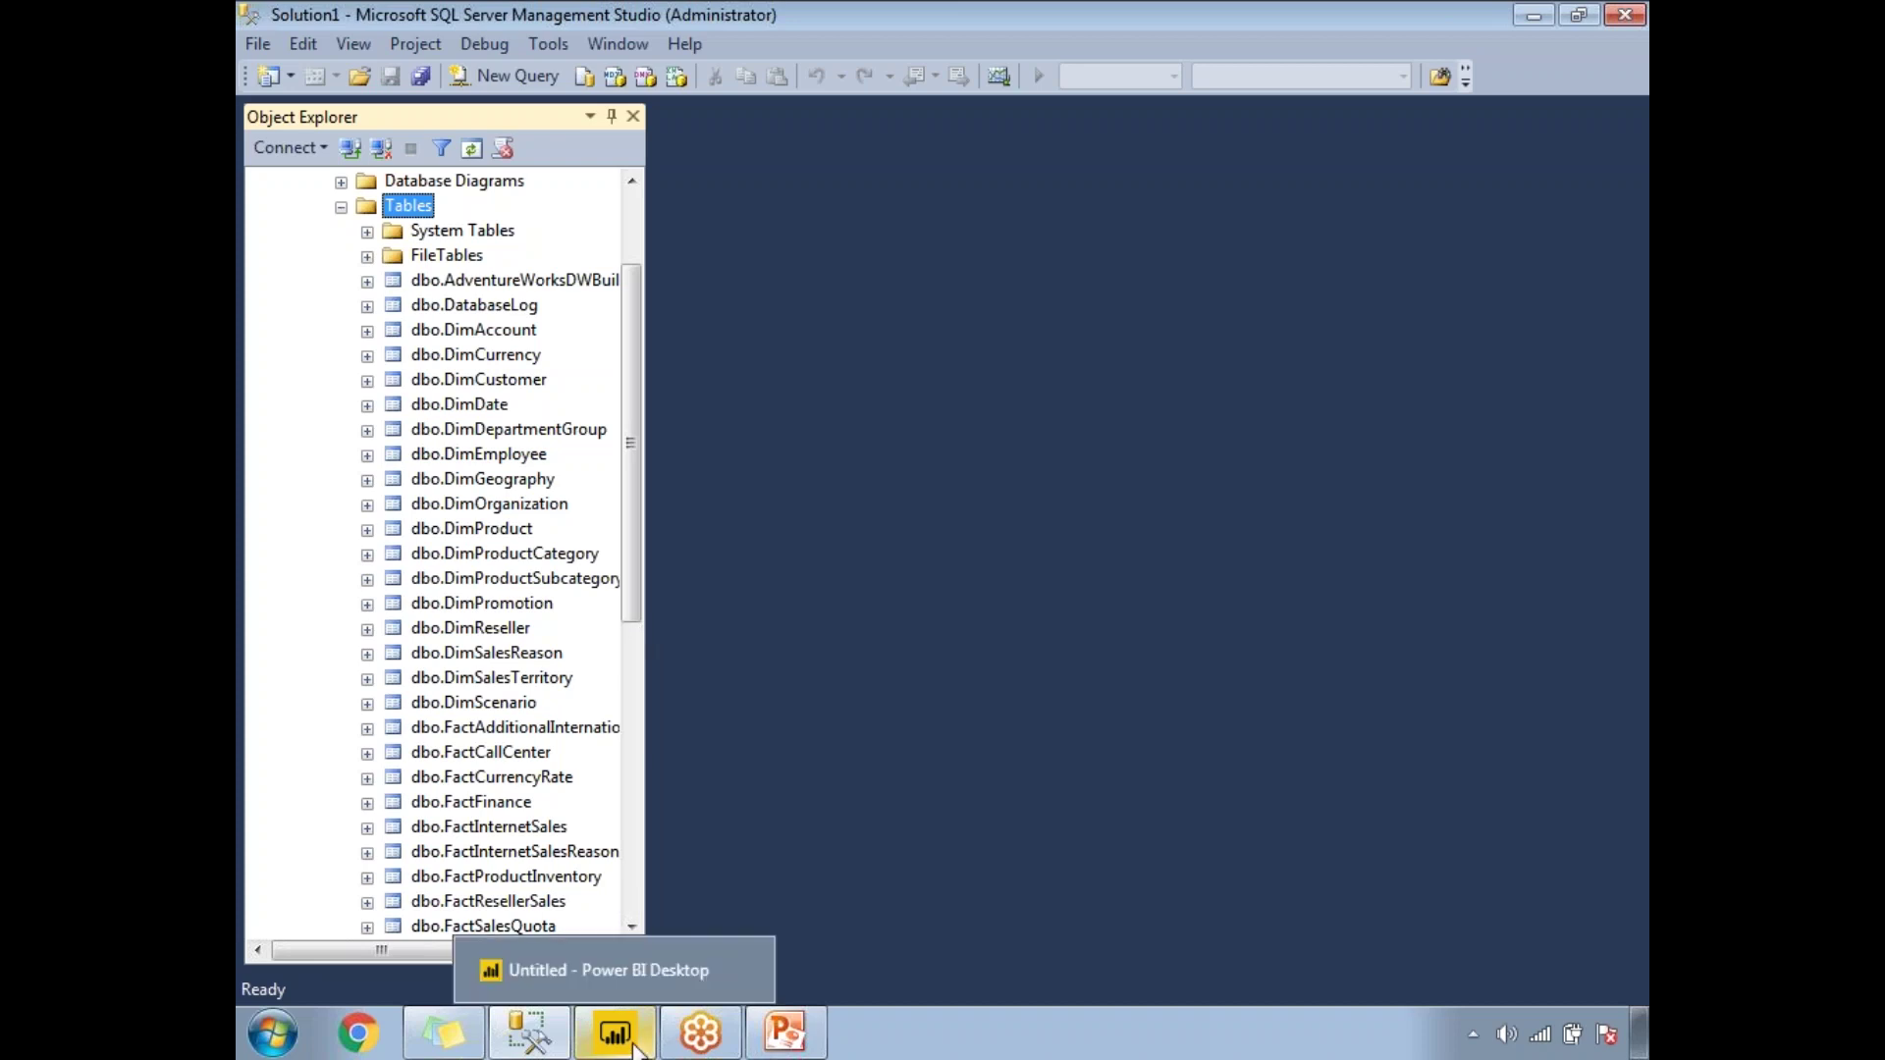
pyautogui.click(636, 1048)
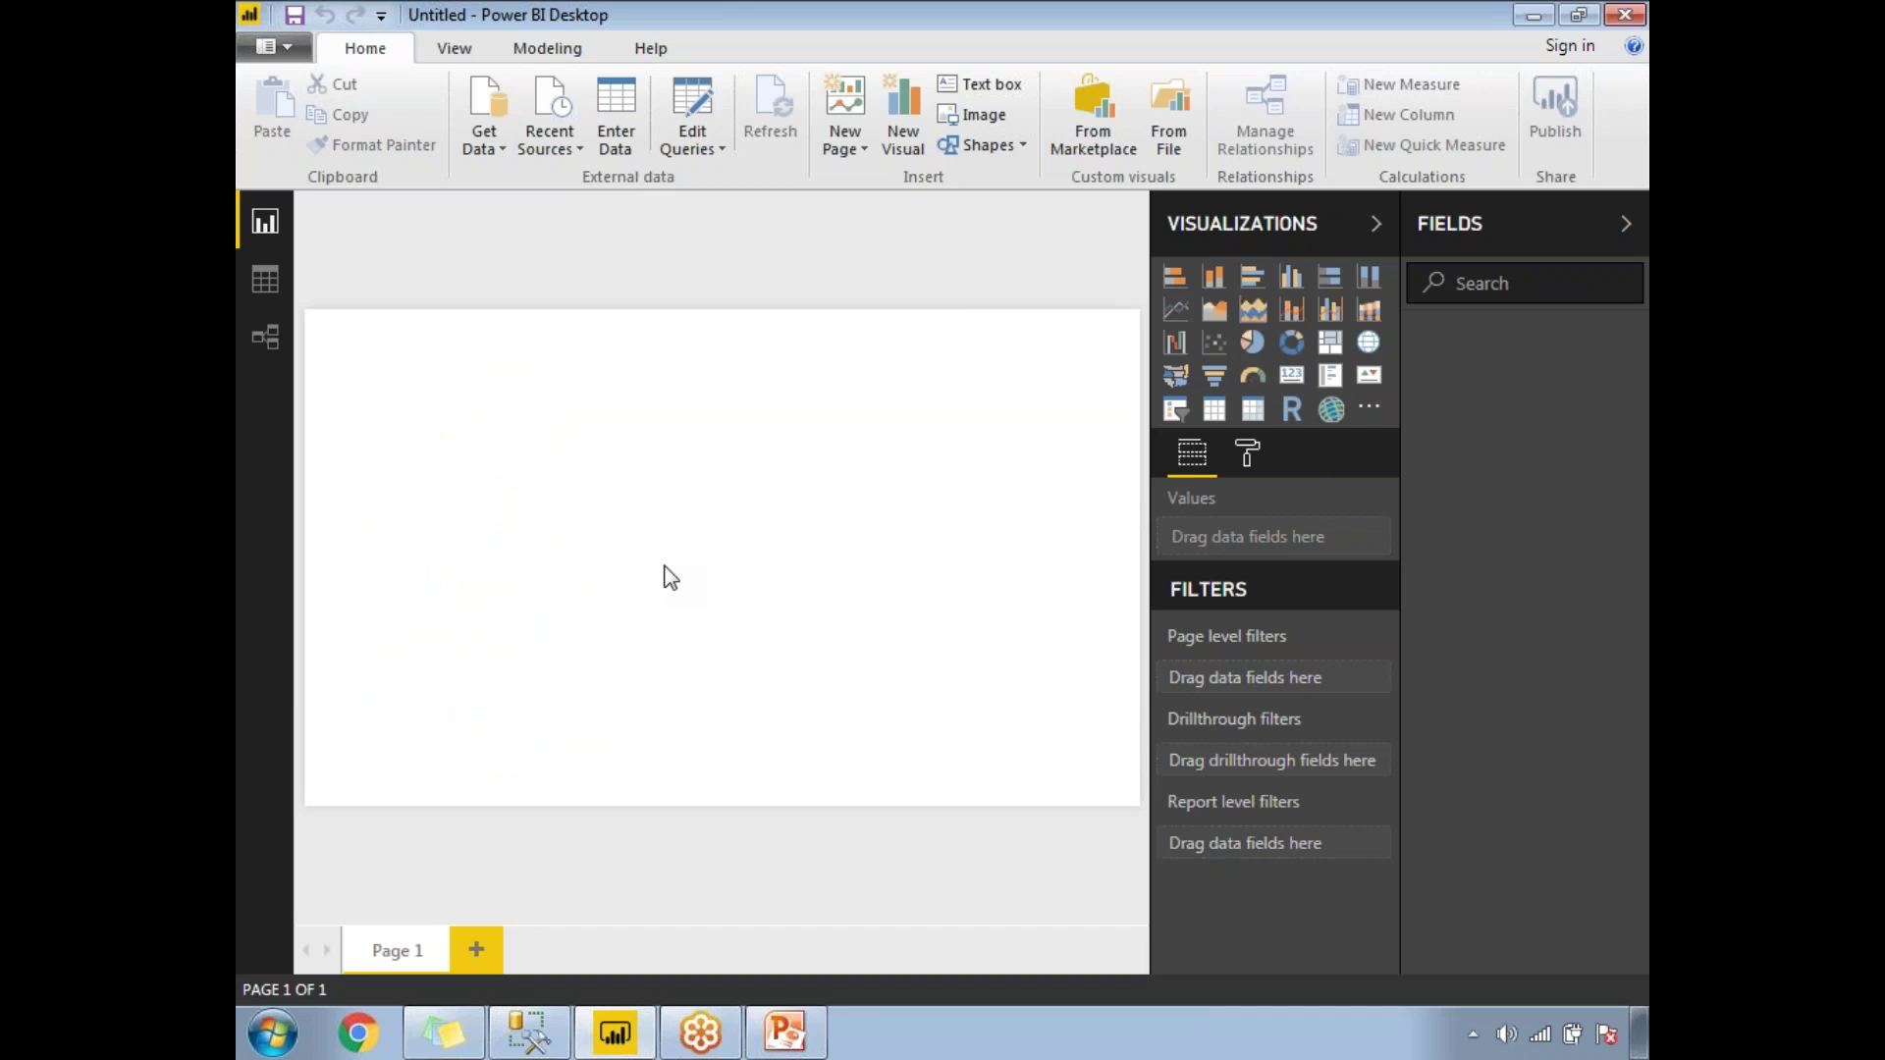
pyautogui.click(497, 157)
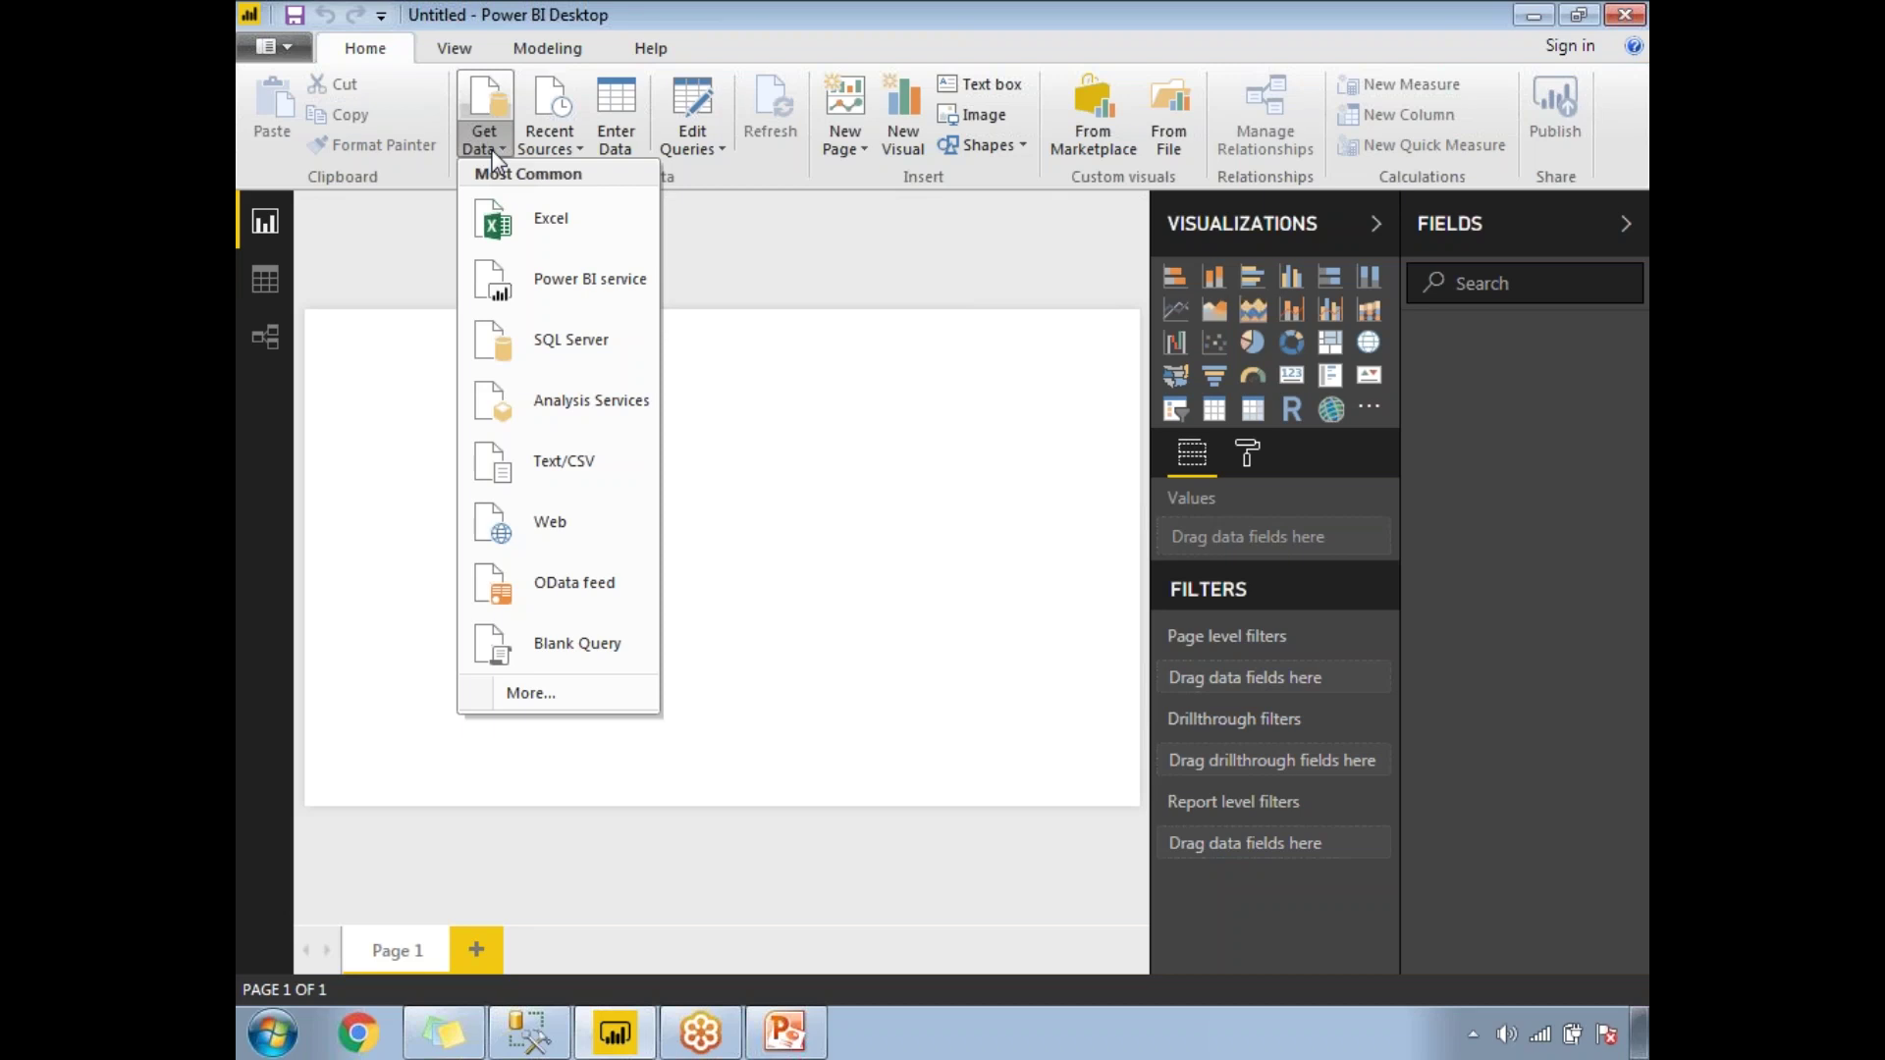
pyautogui.click(556, 339)
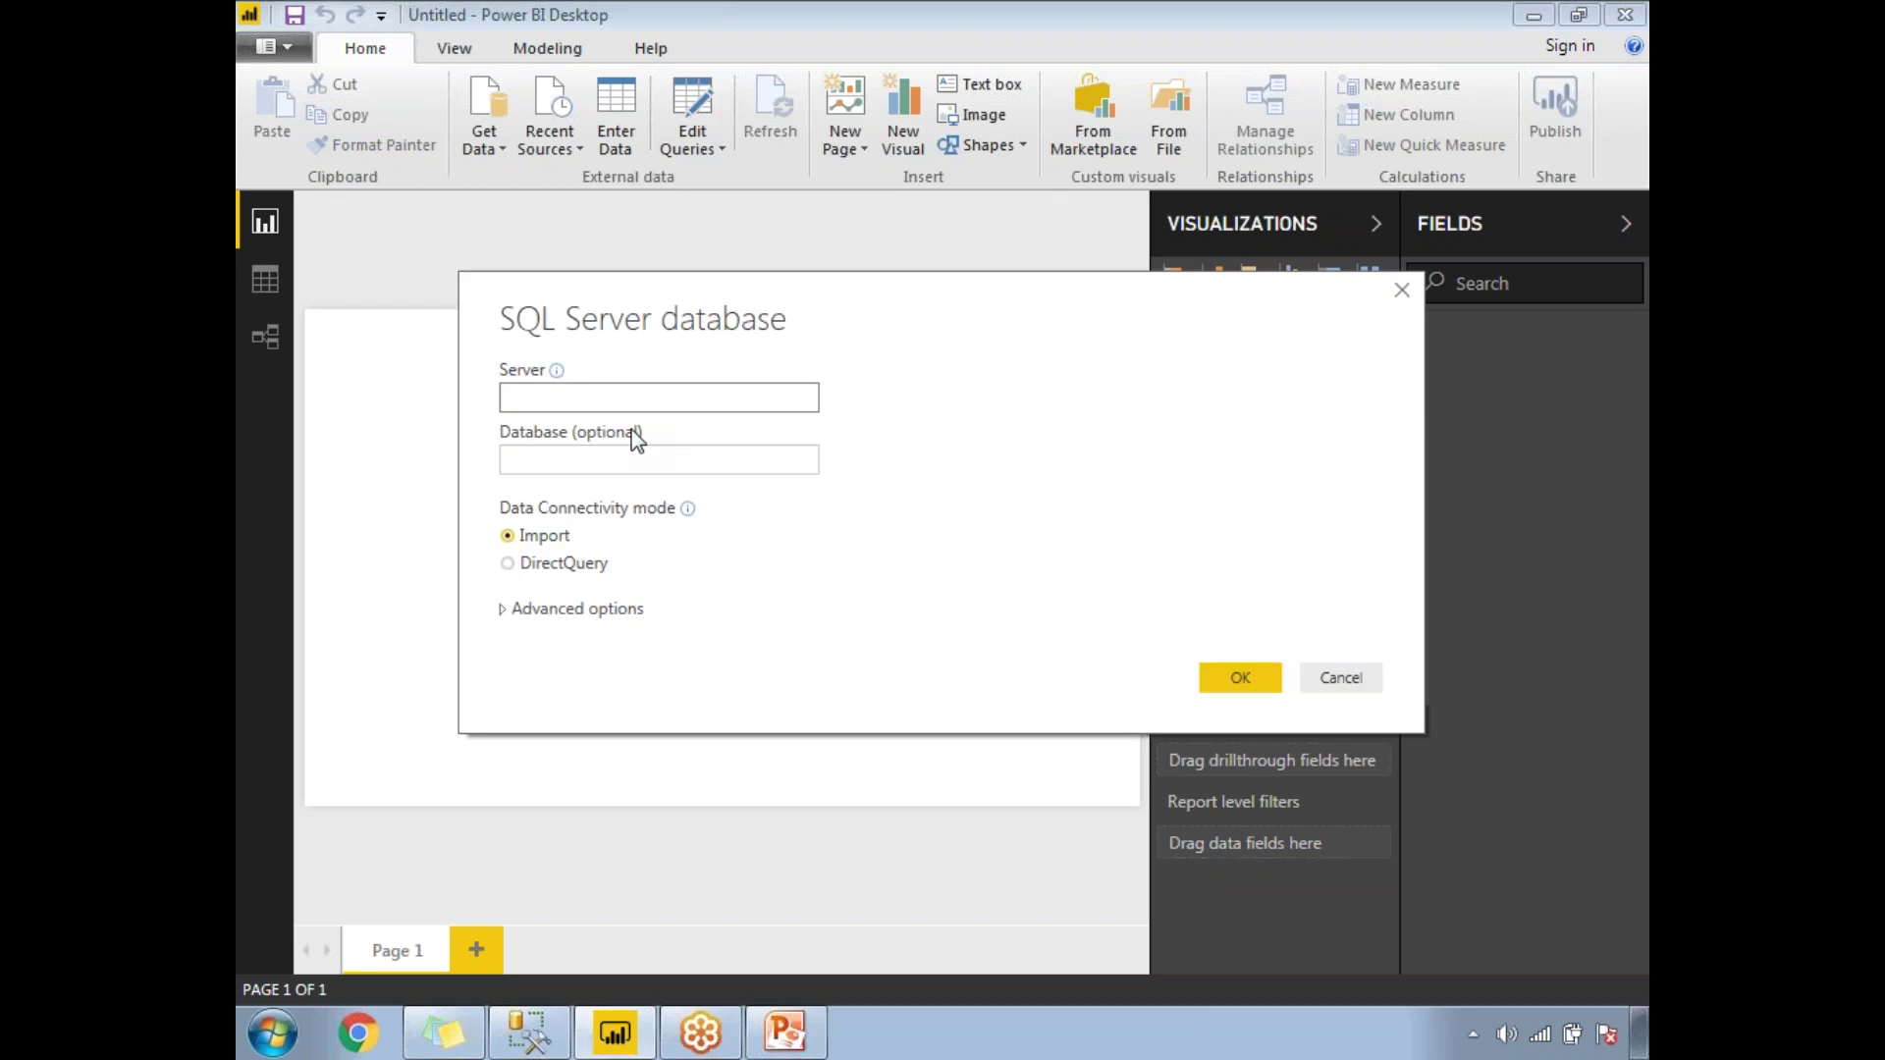
pyautogui.write('.\\sql2012')
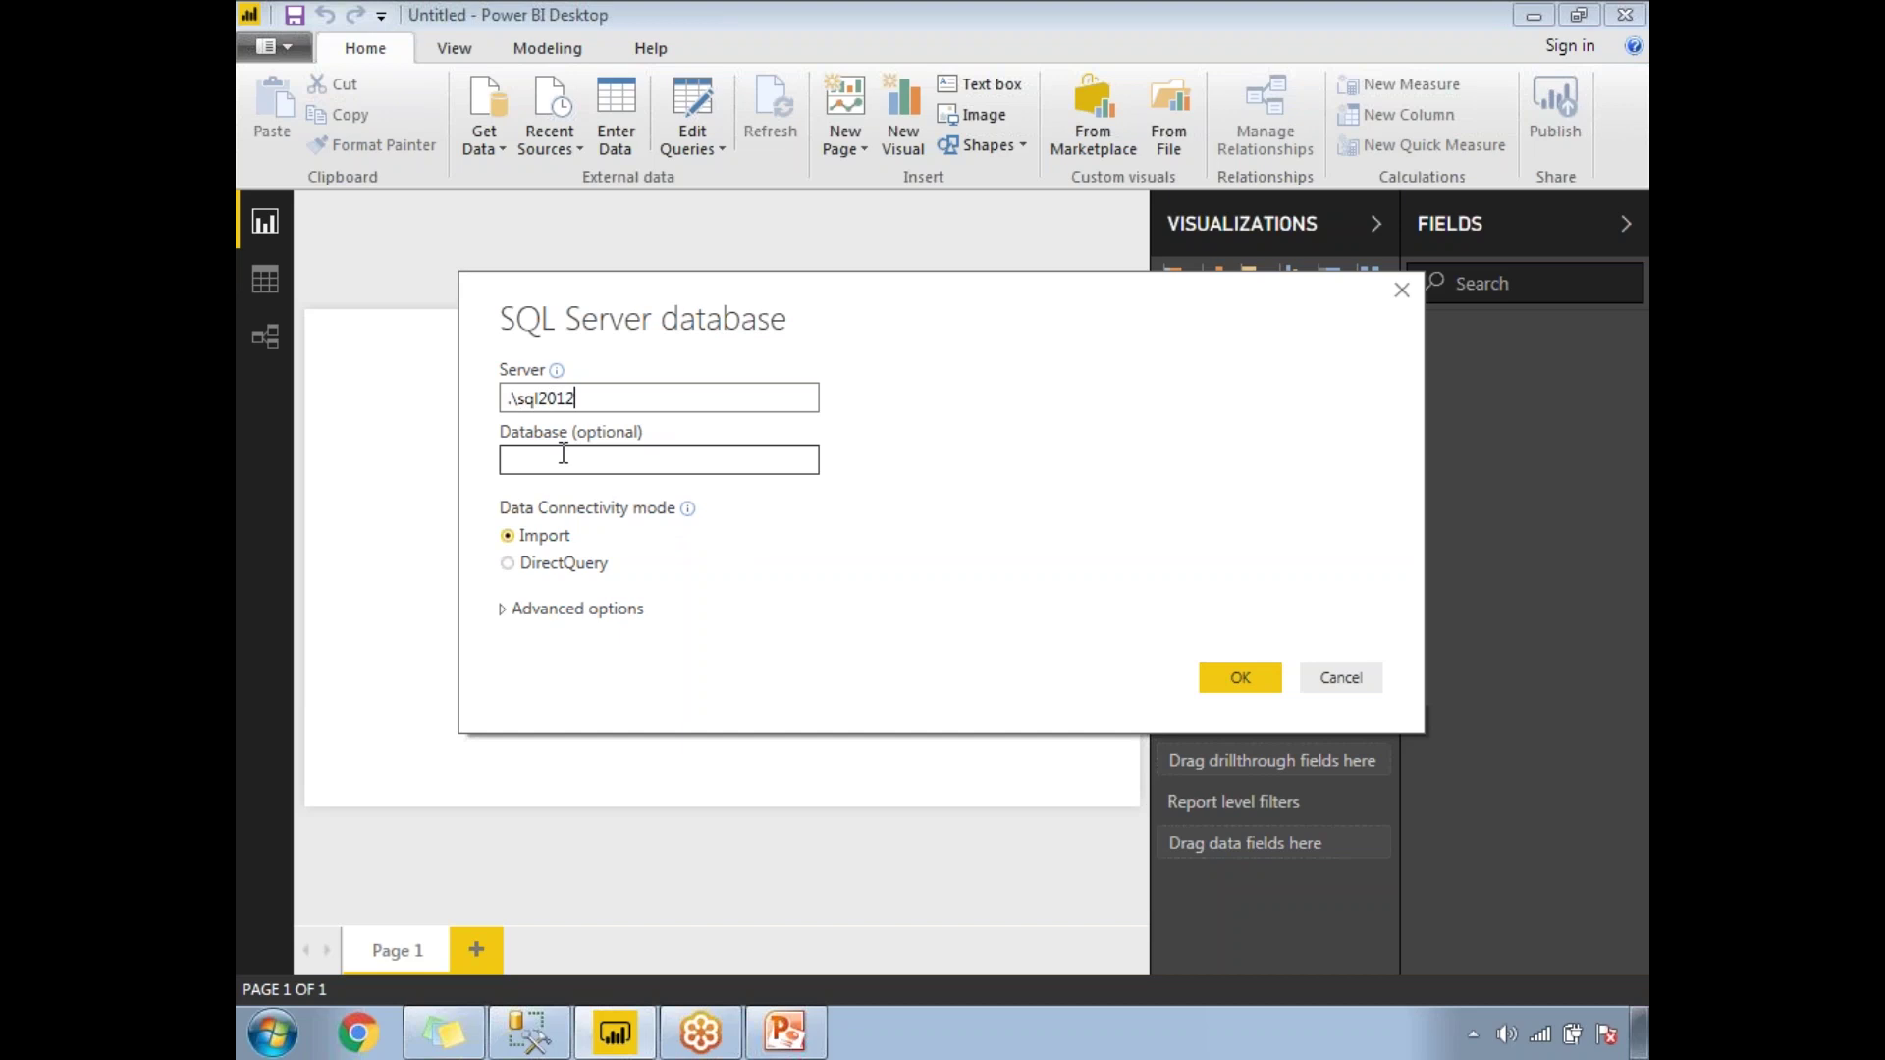
pyautogui.click(1227, 677)
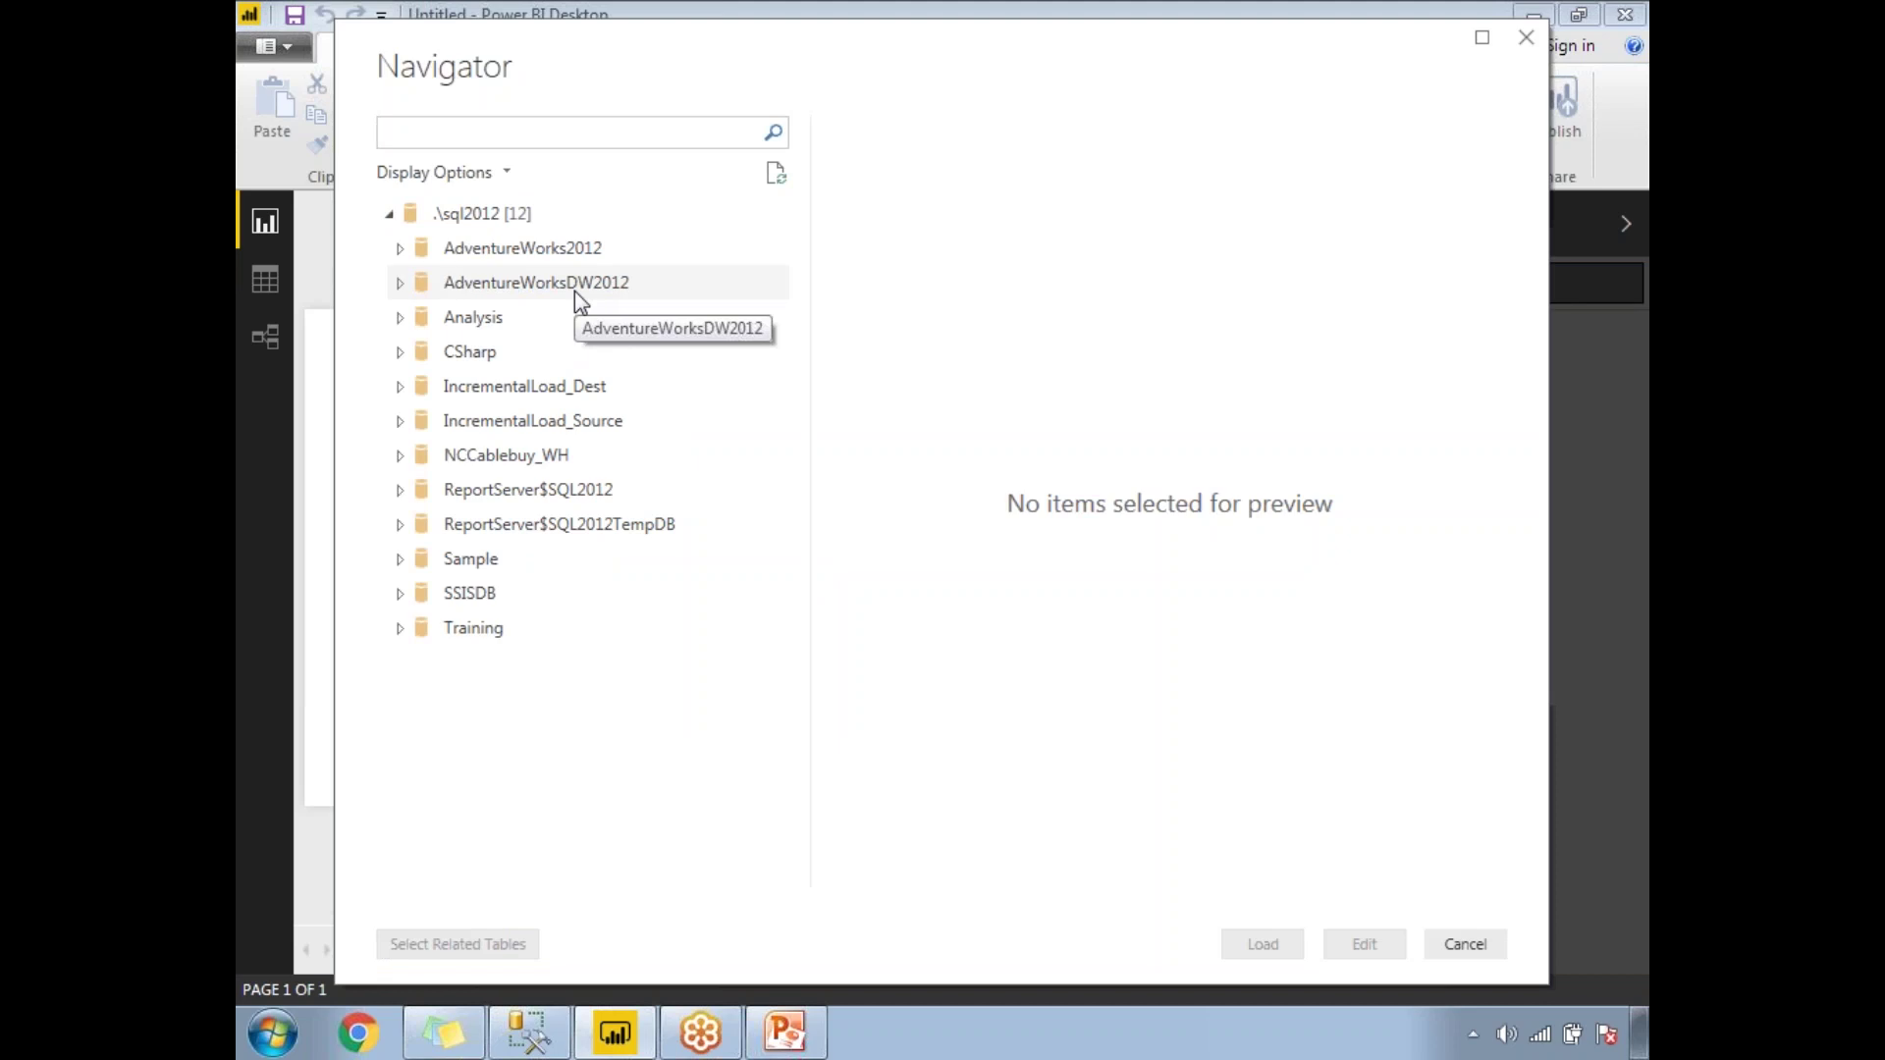
# From AdventureWorksDW2012, select the tables DimDate, DimGeography, DimProduct, DimProductCategory and DimProductSubcategory
pyautogui.click(400, 284)
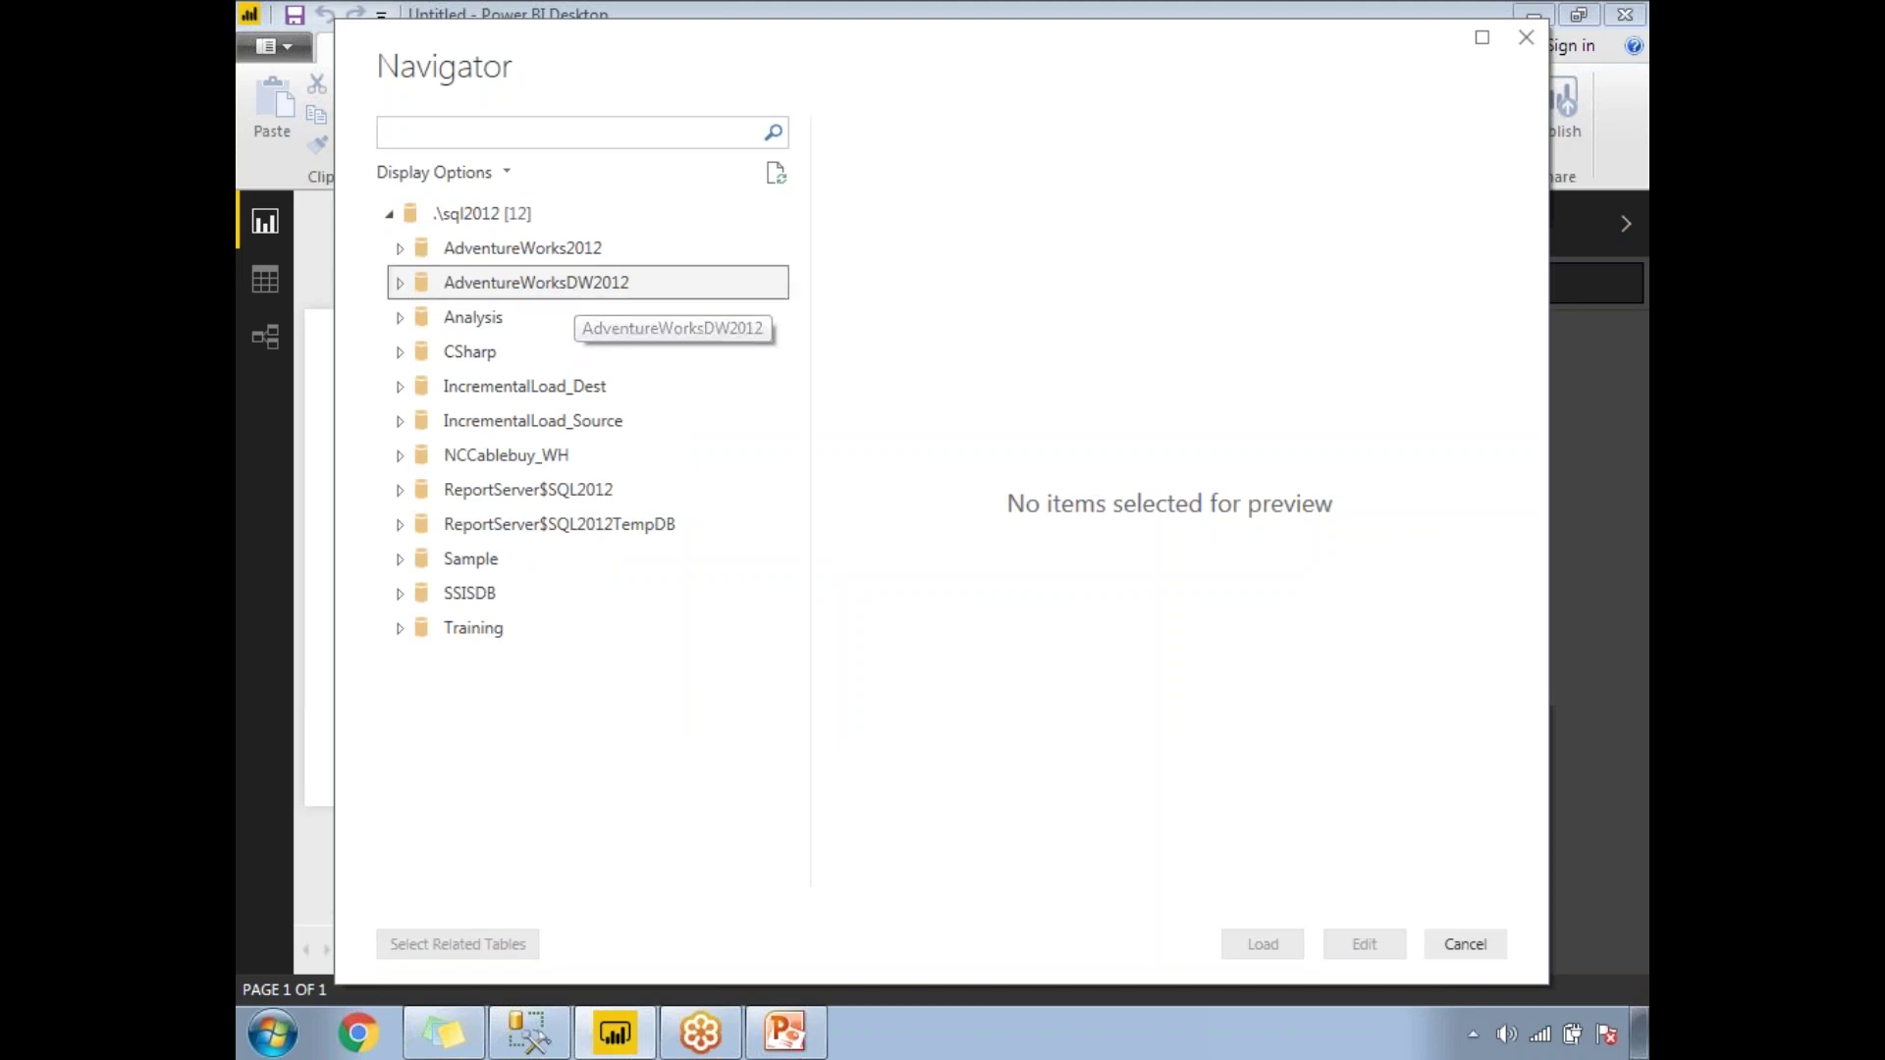
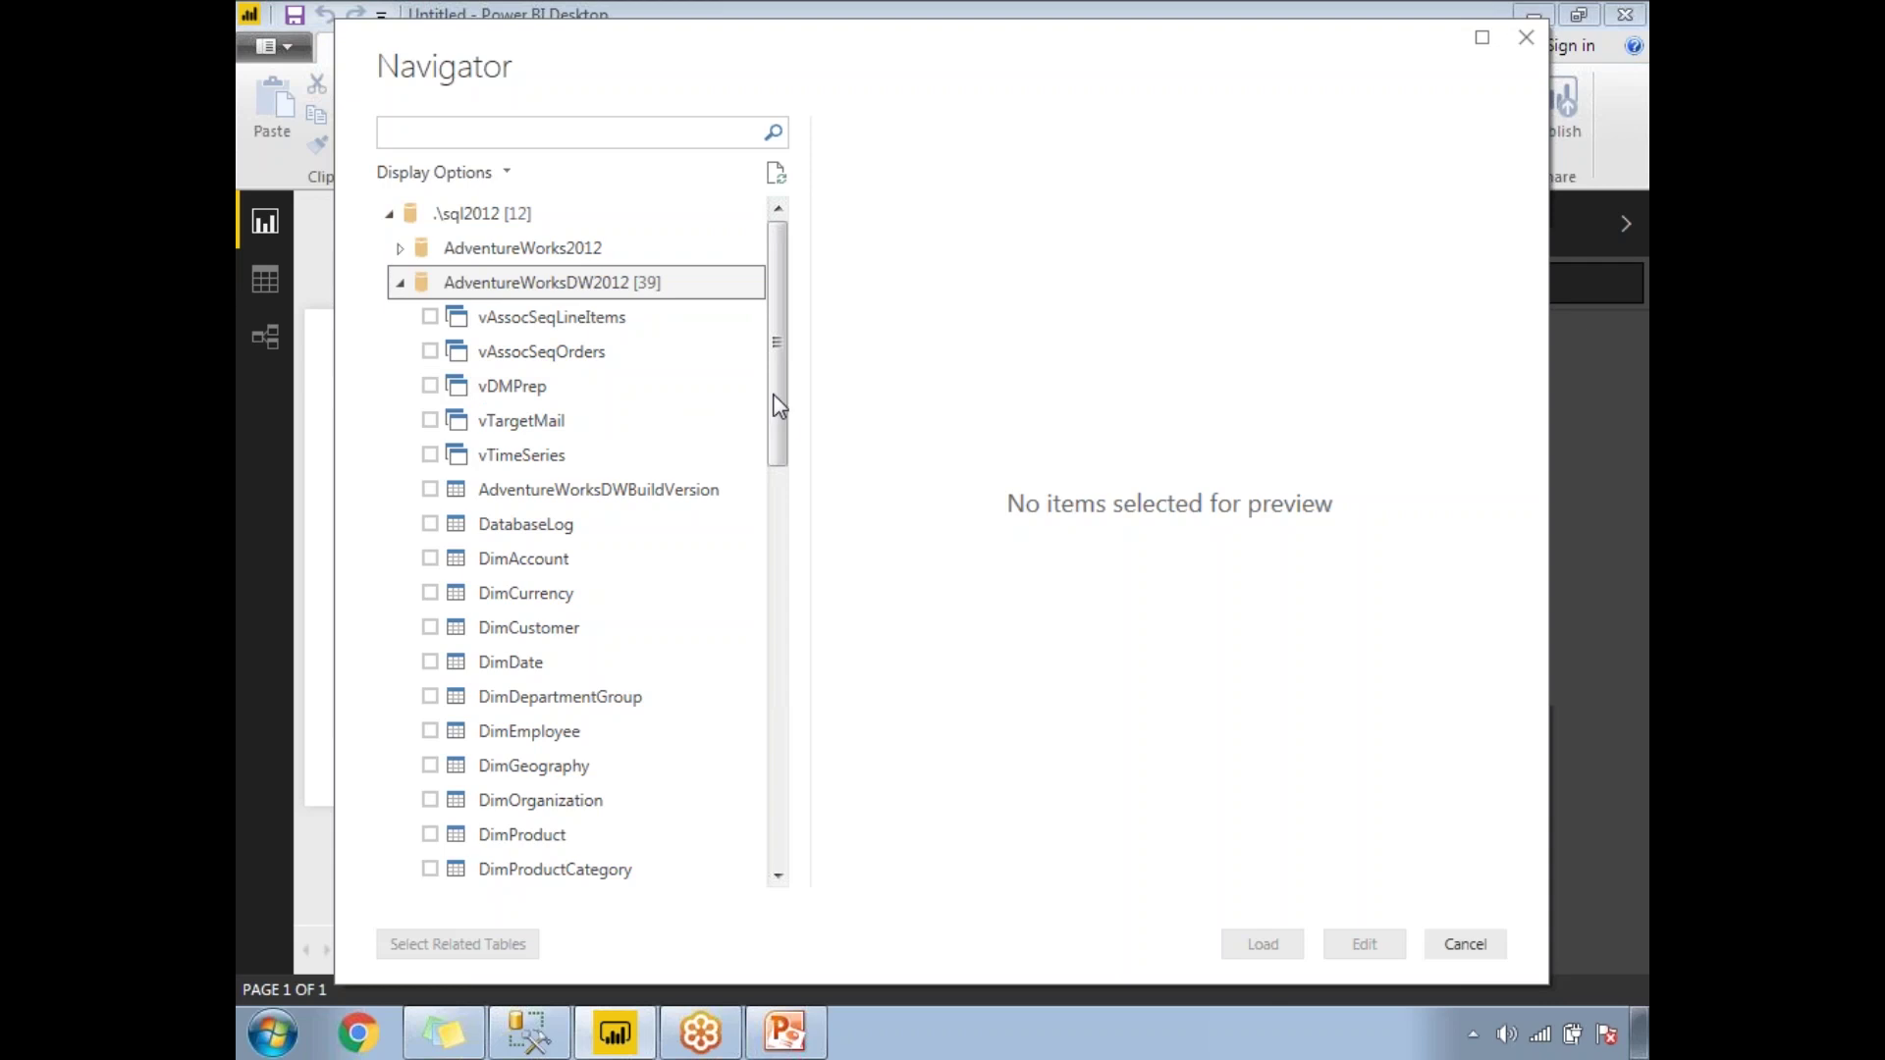
pyautogui.moveTo(780, 404); pyautogui.dragTo(776, 489)
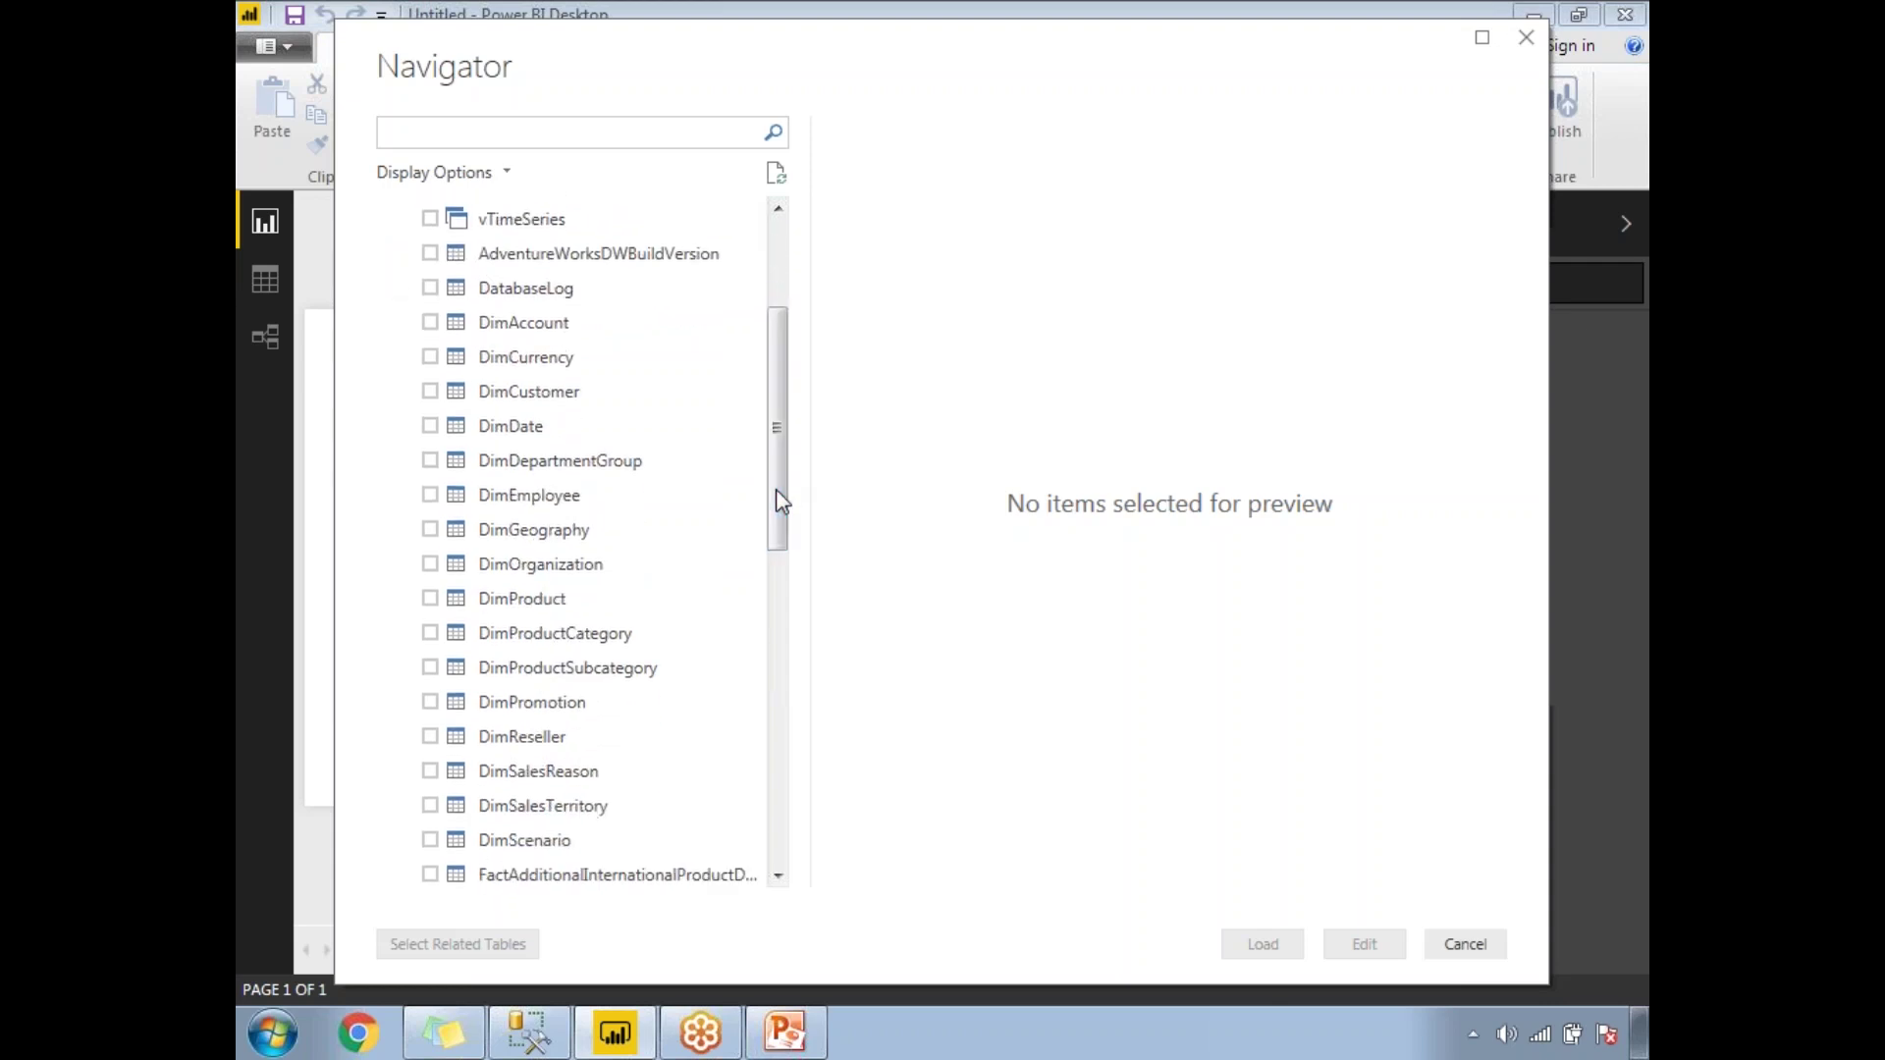
pyautogui.click(430, 425)
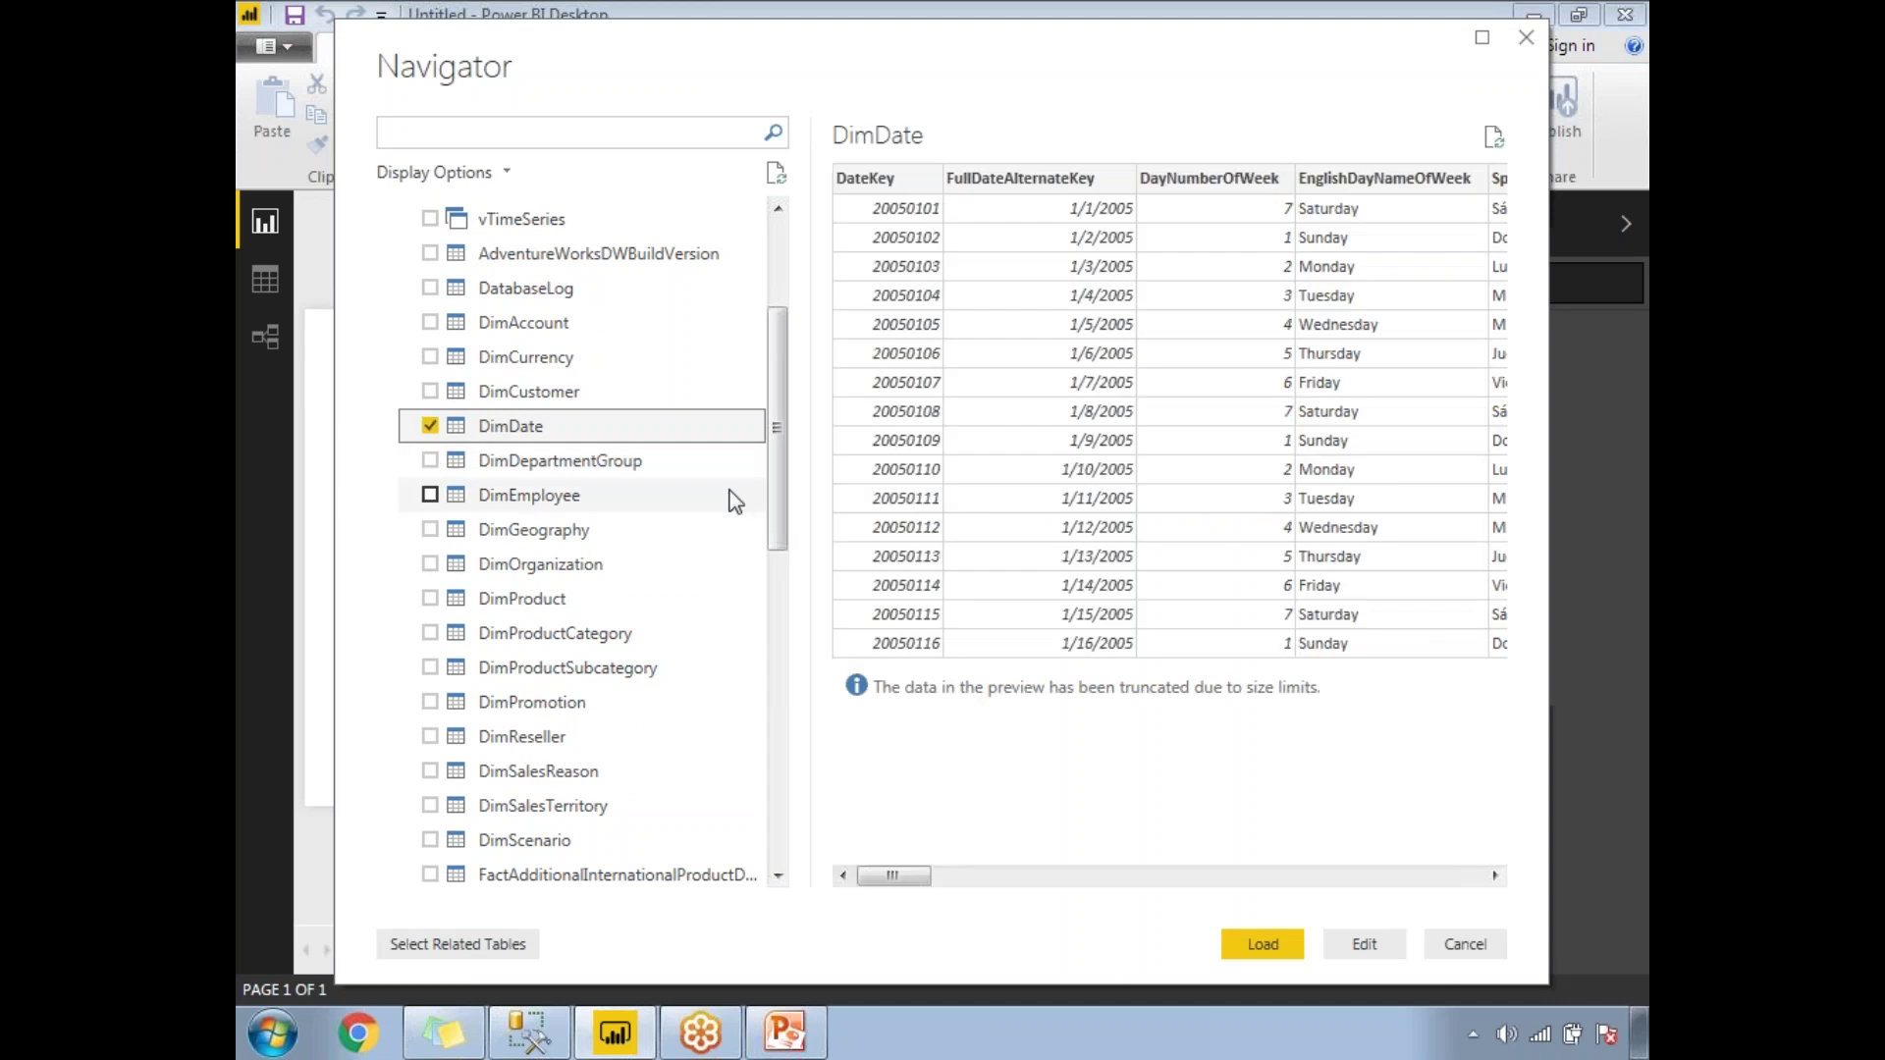
pyautogui.click(430, 530)
pyautogui.click(452, 597)
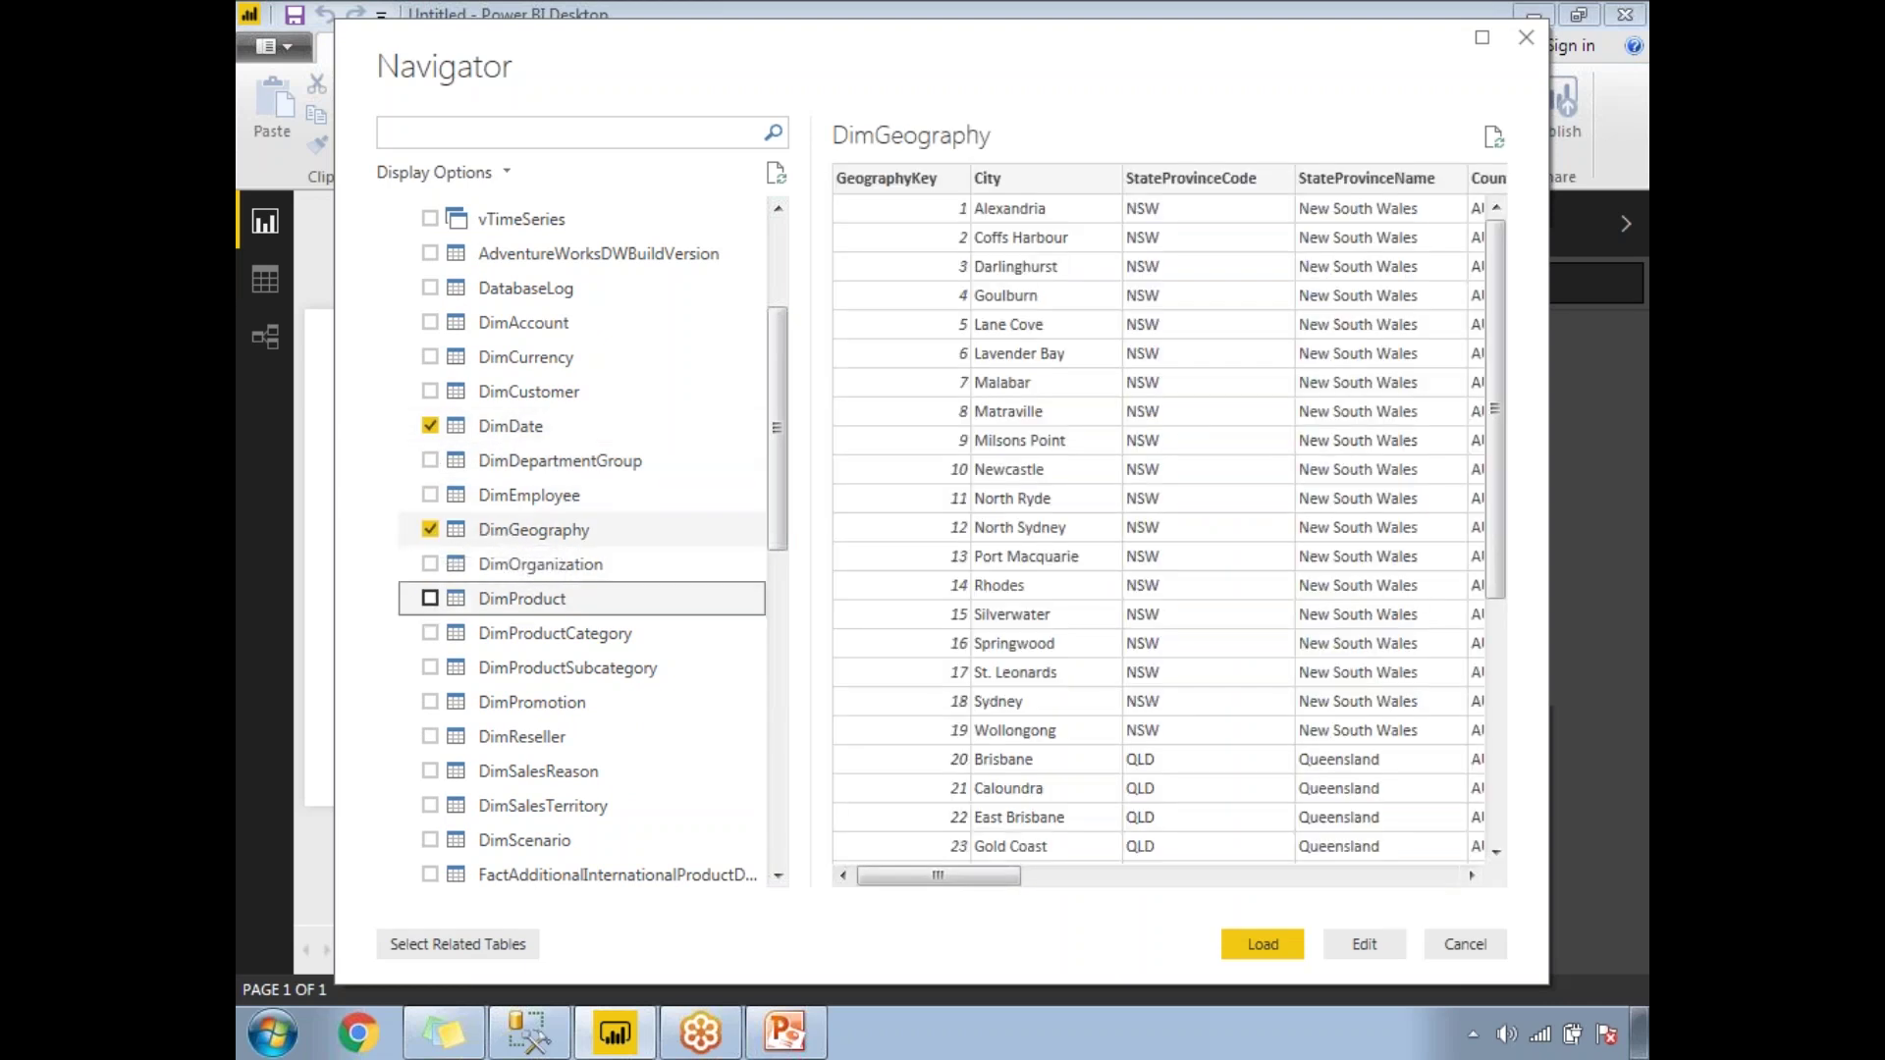
pyautogui.click(431, 602)
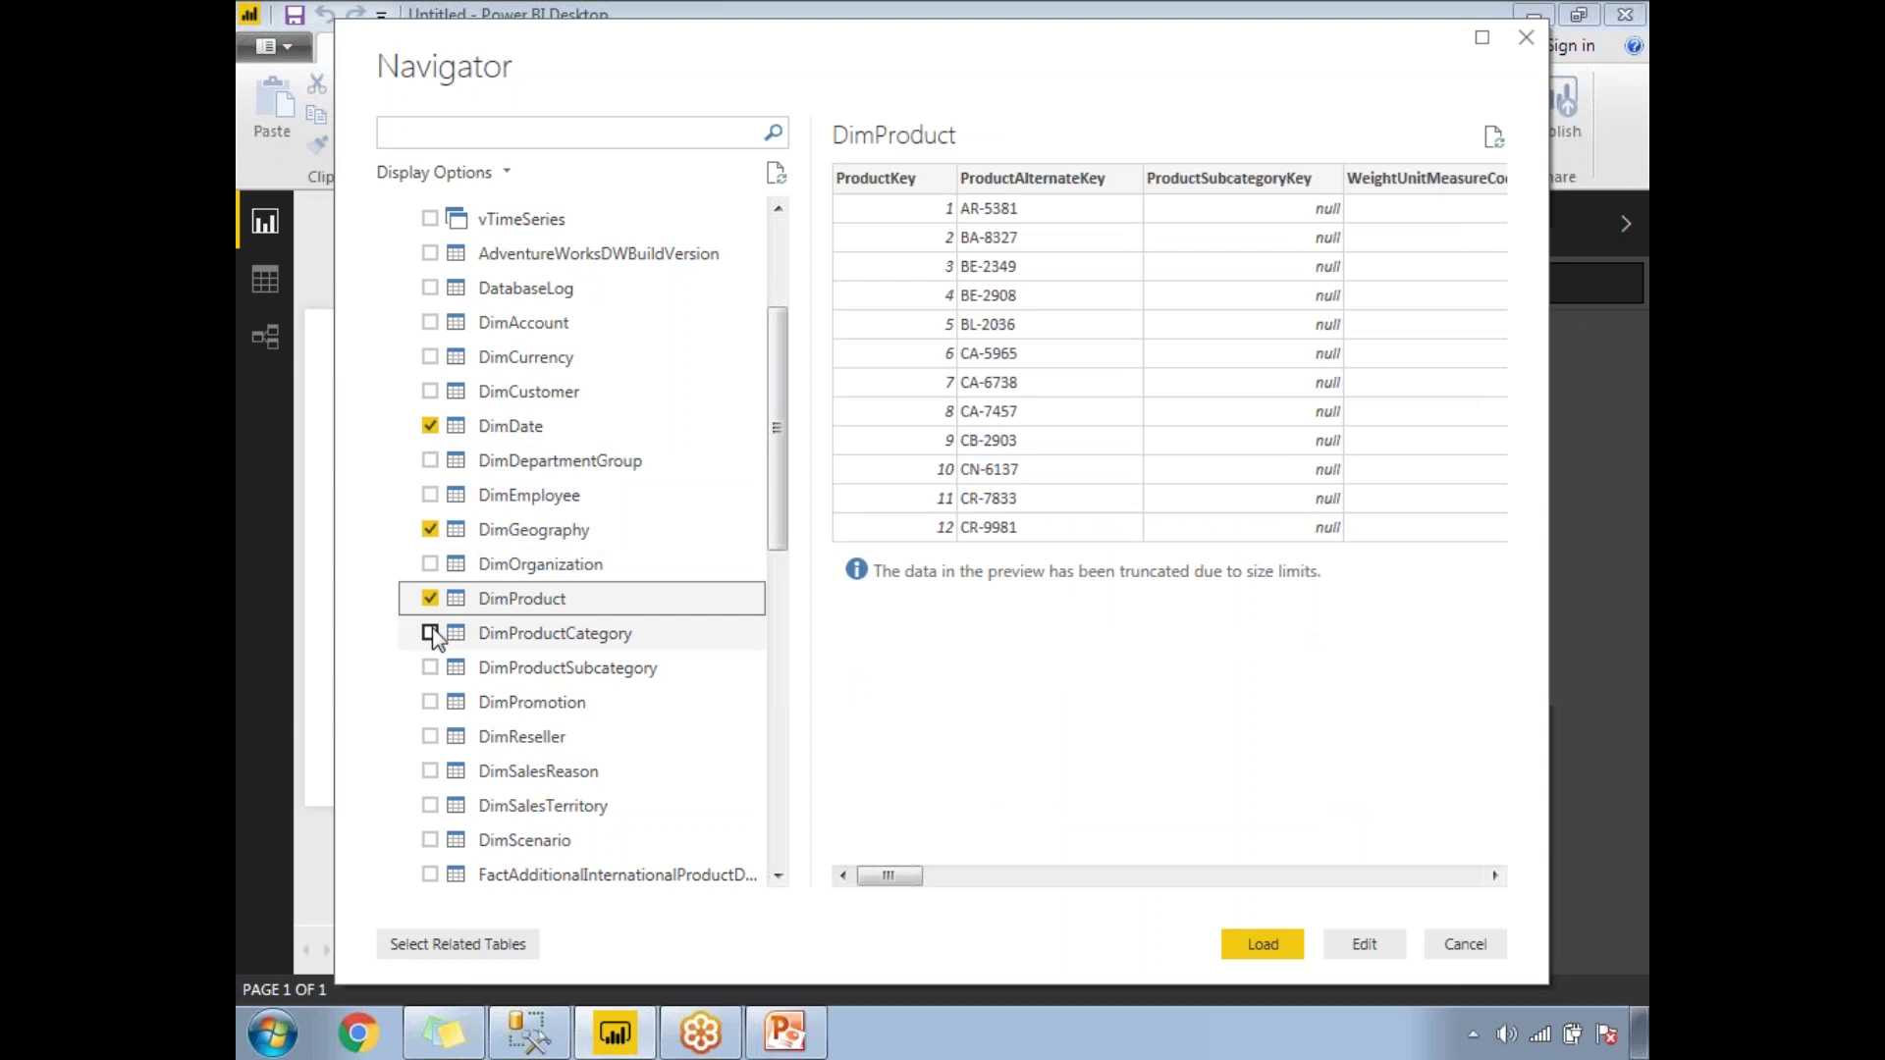
pyautogui.click(431, 632)
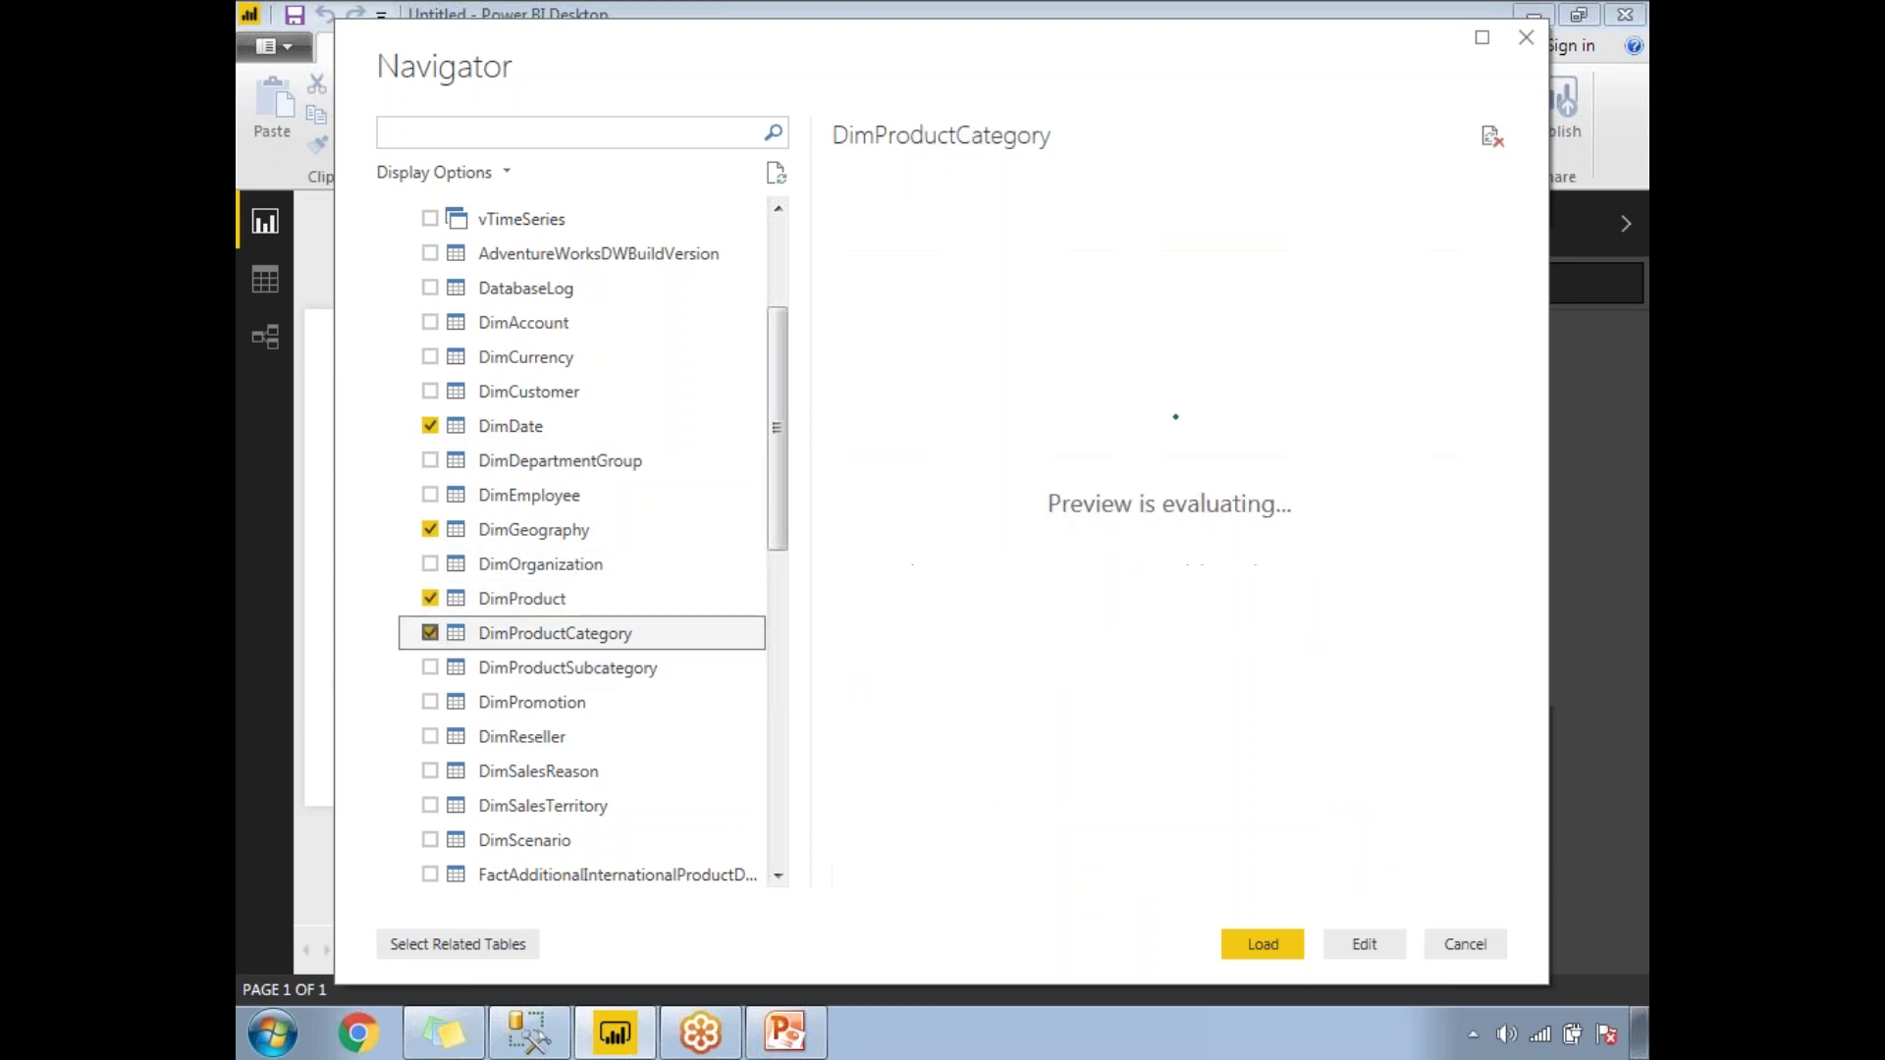
pyautogui.click(431, 668)
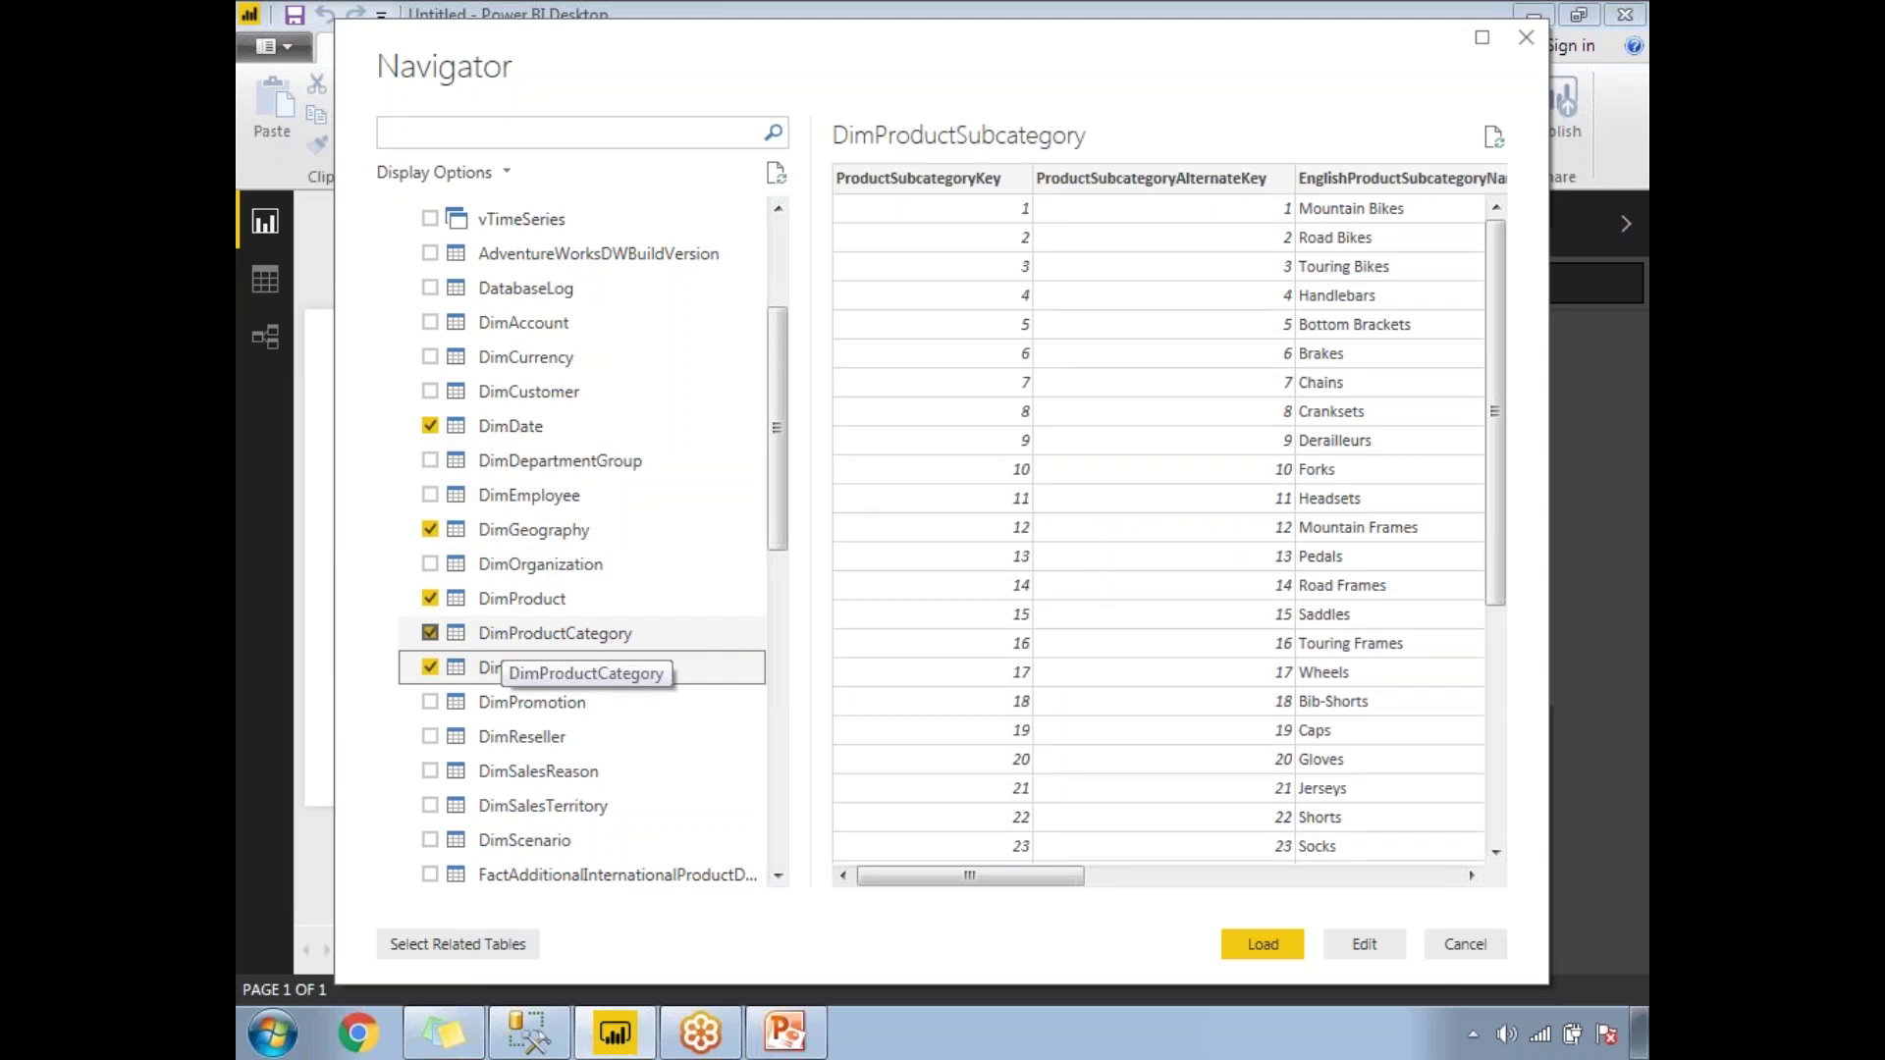
# Add FactInternetSales and FactResellerSales to the table selection and load all selected tables
pyautogui.moveTo(771, 513); pyautogui.dragTo(762, 642)
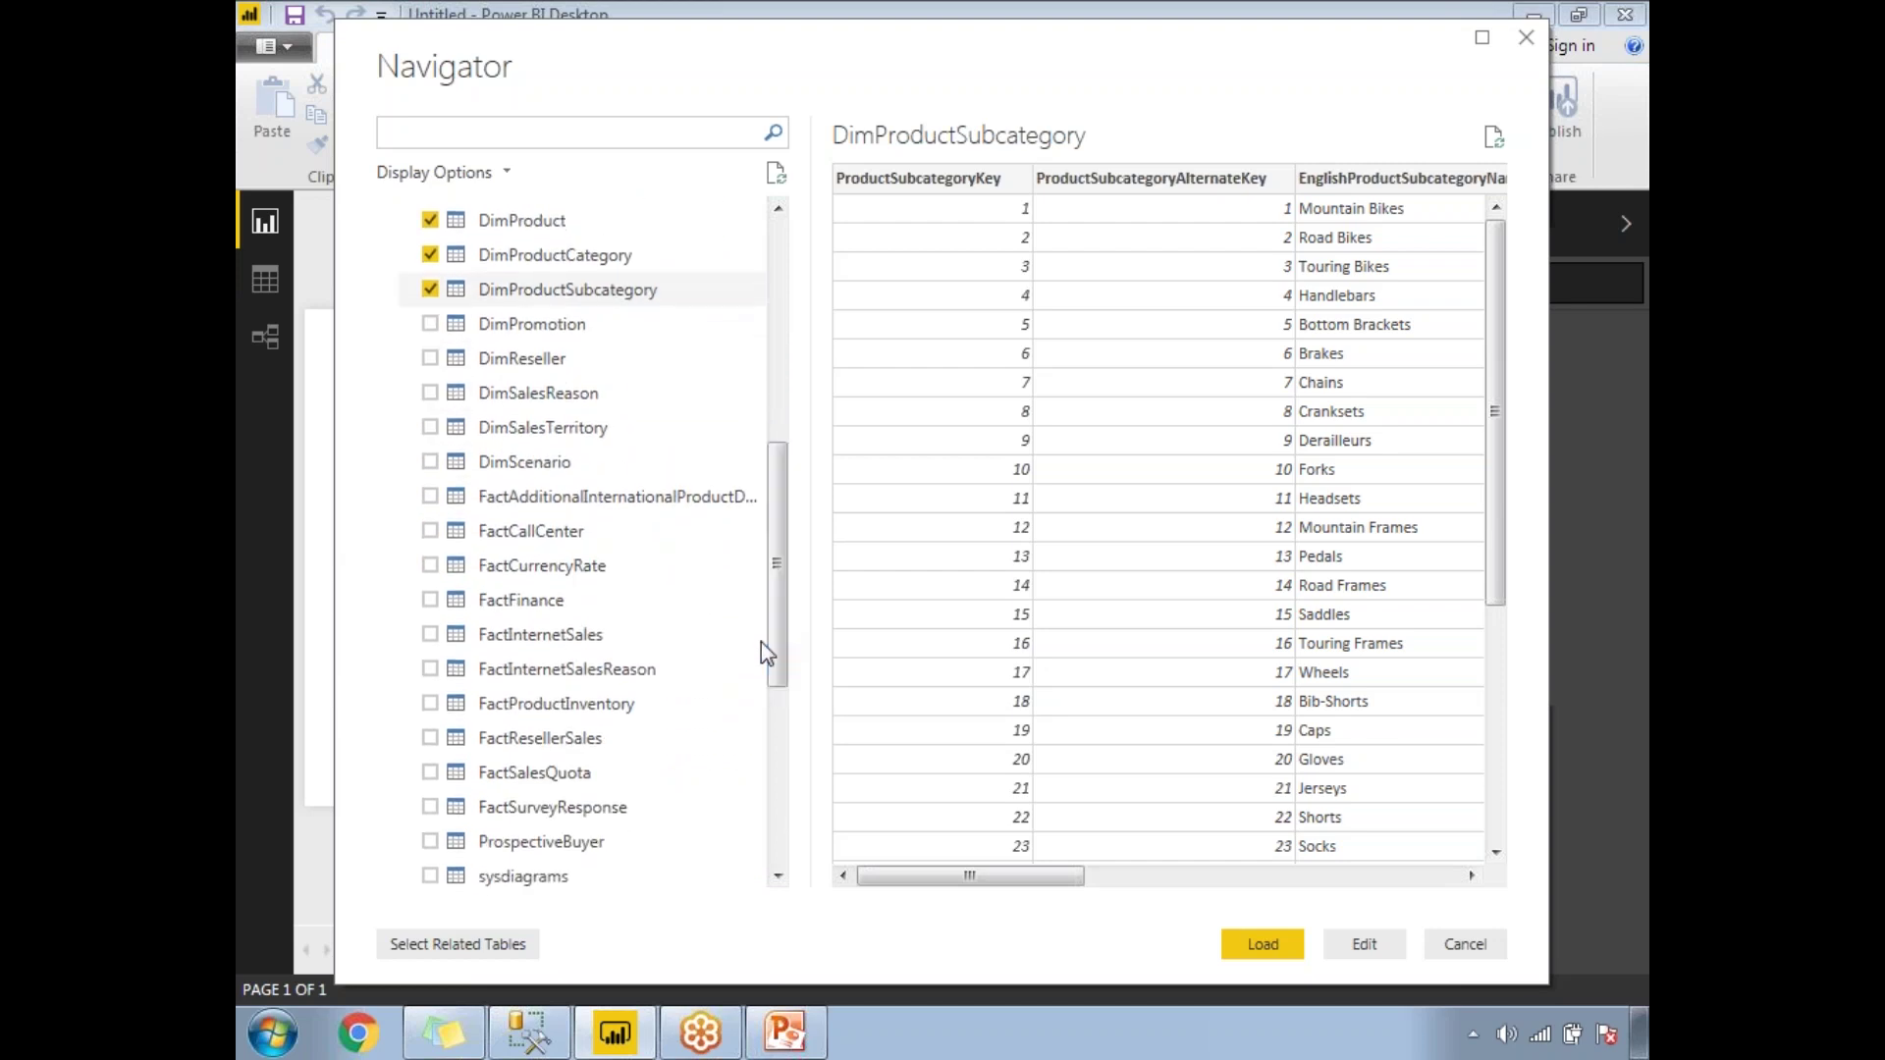
pyautogui.click(430, 634)
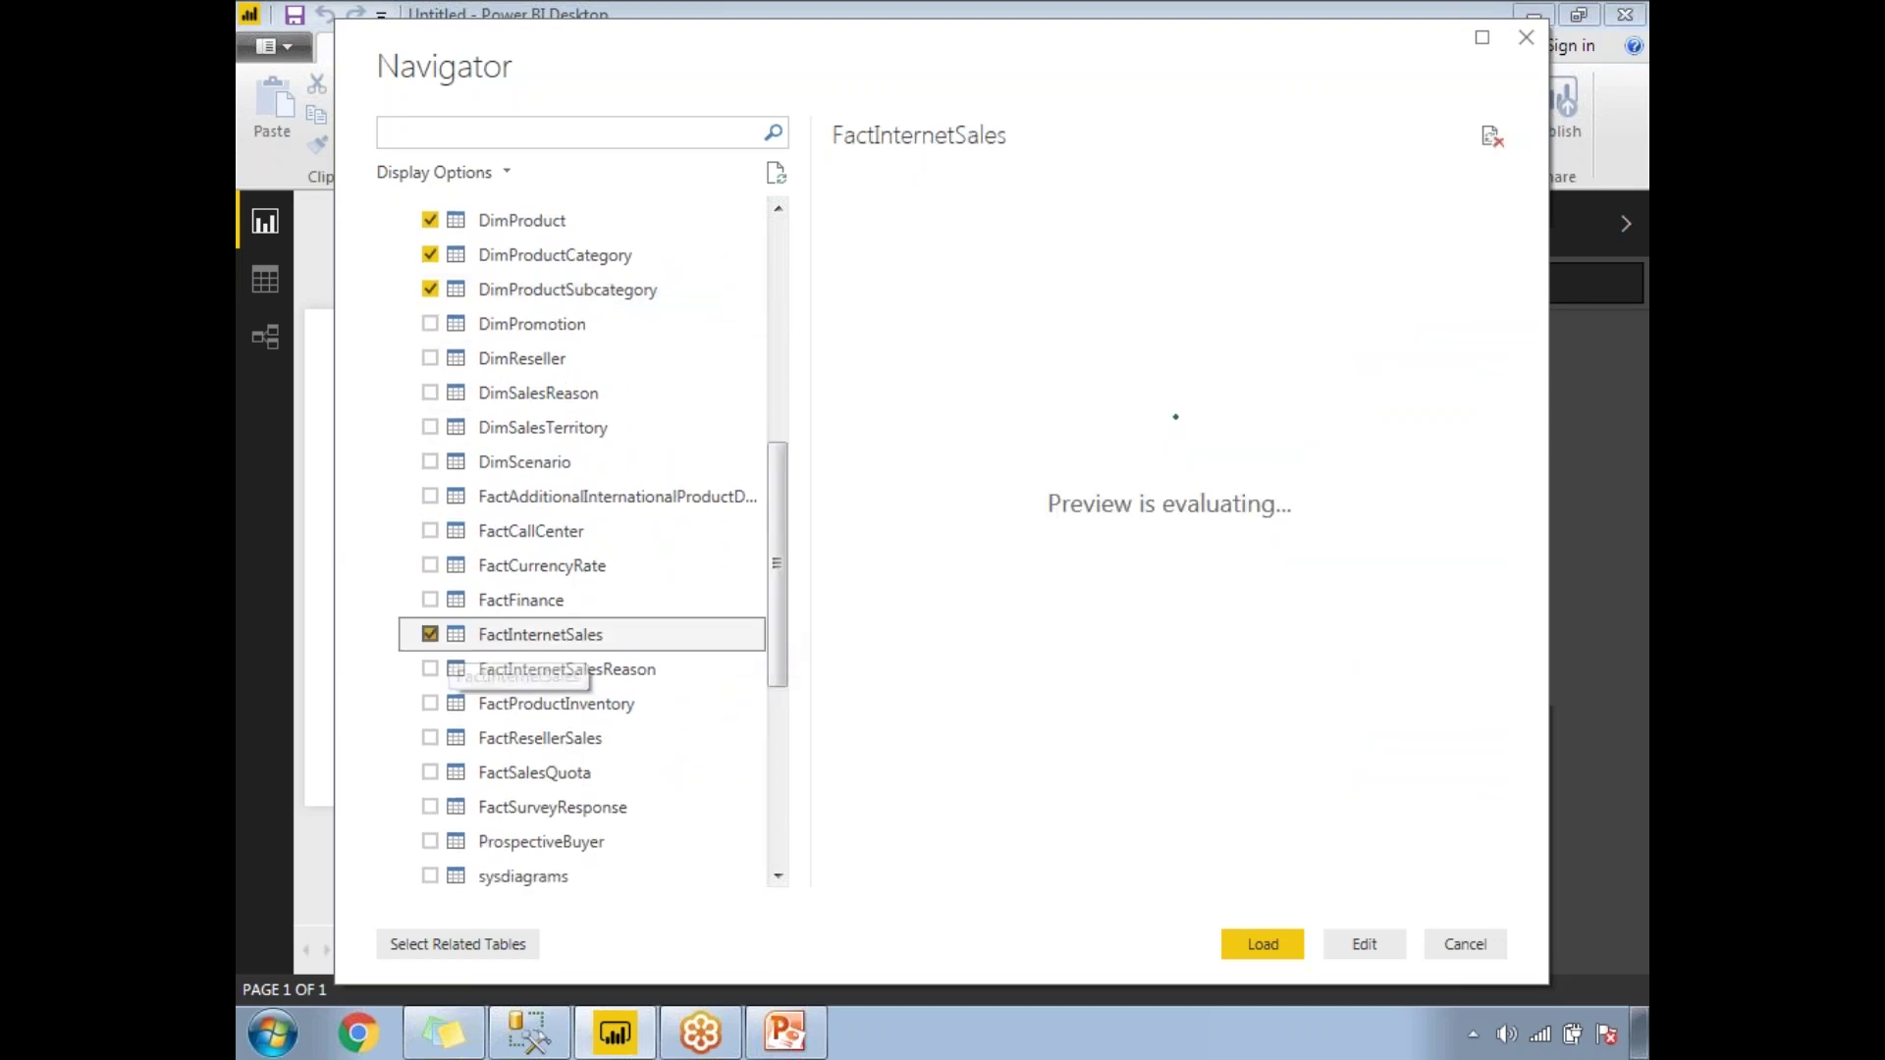
pyautogui.click(430, 738)
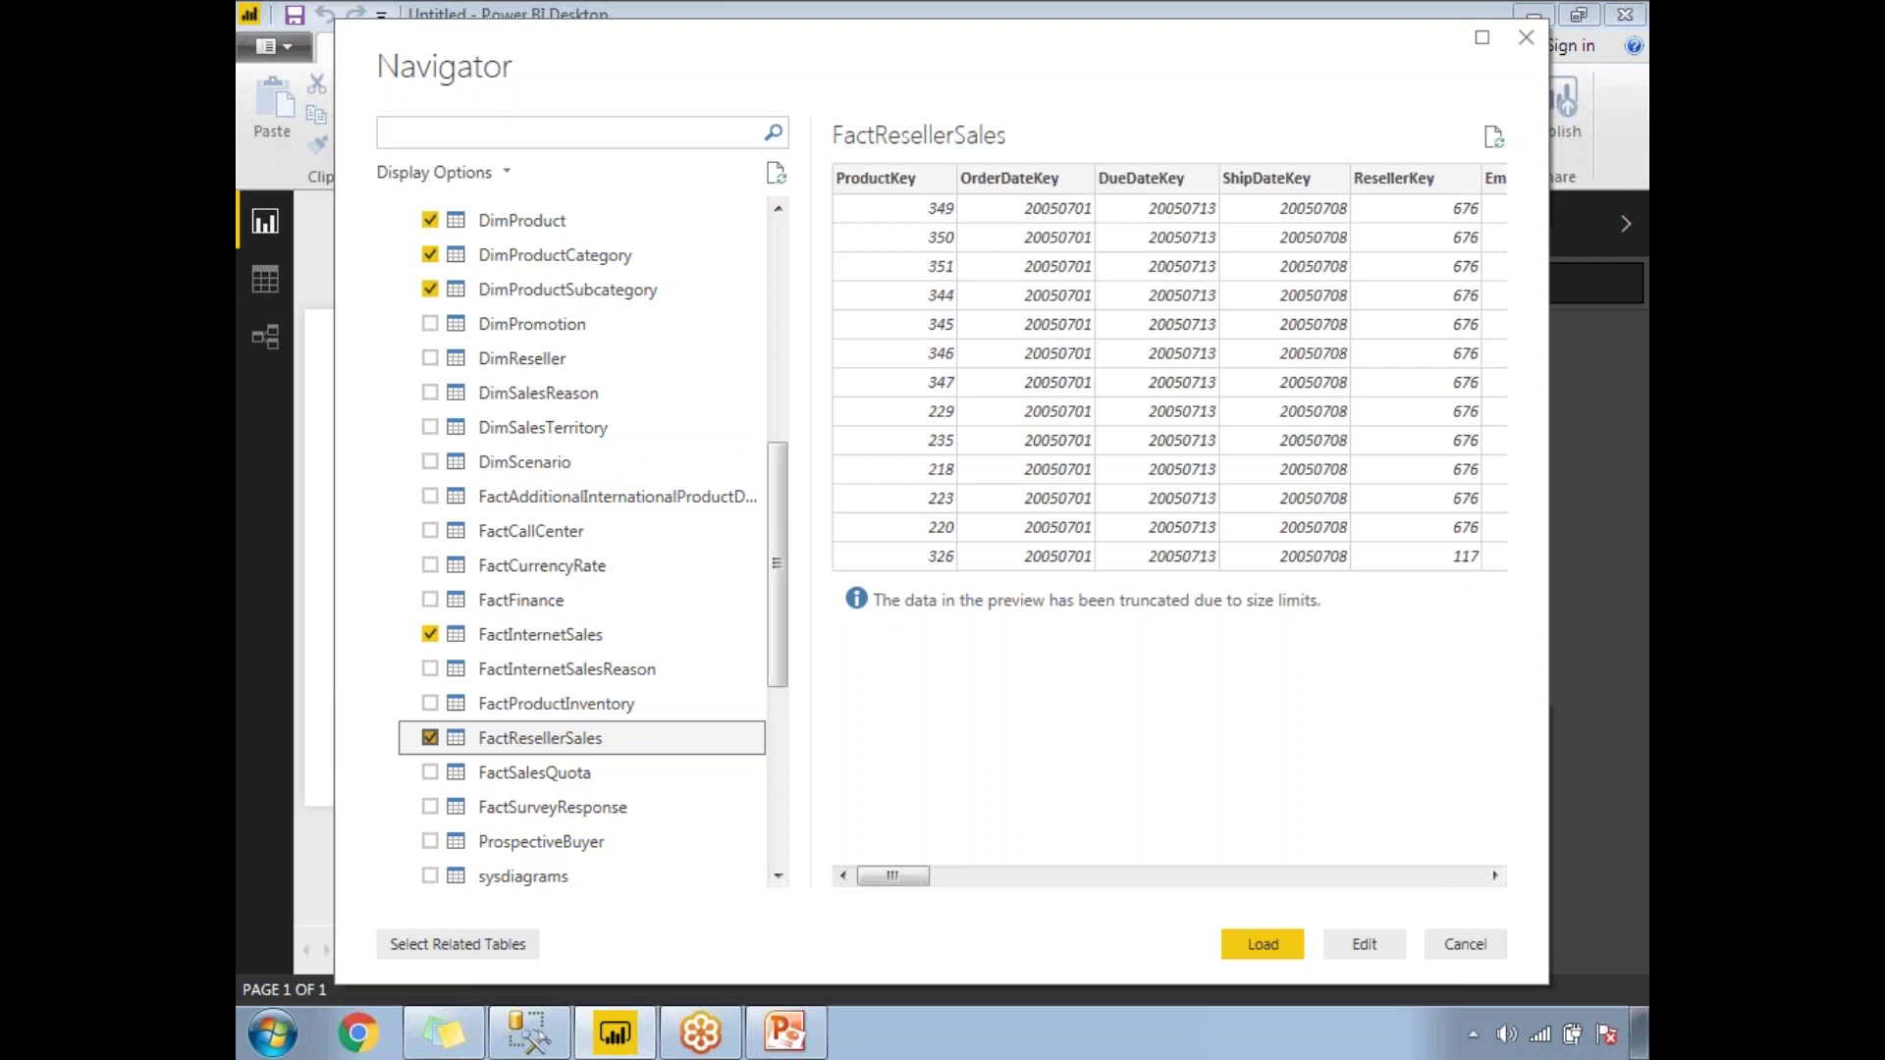
pyautogui.click(1264, 945)
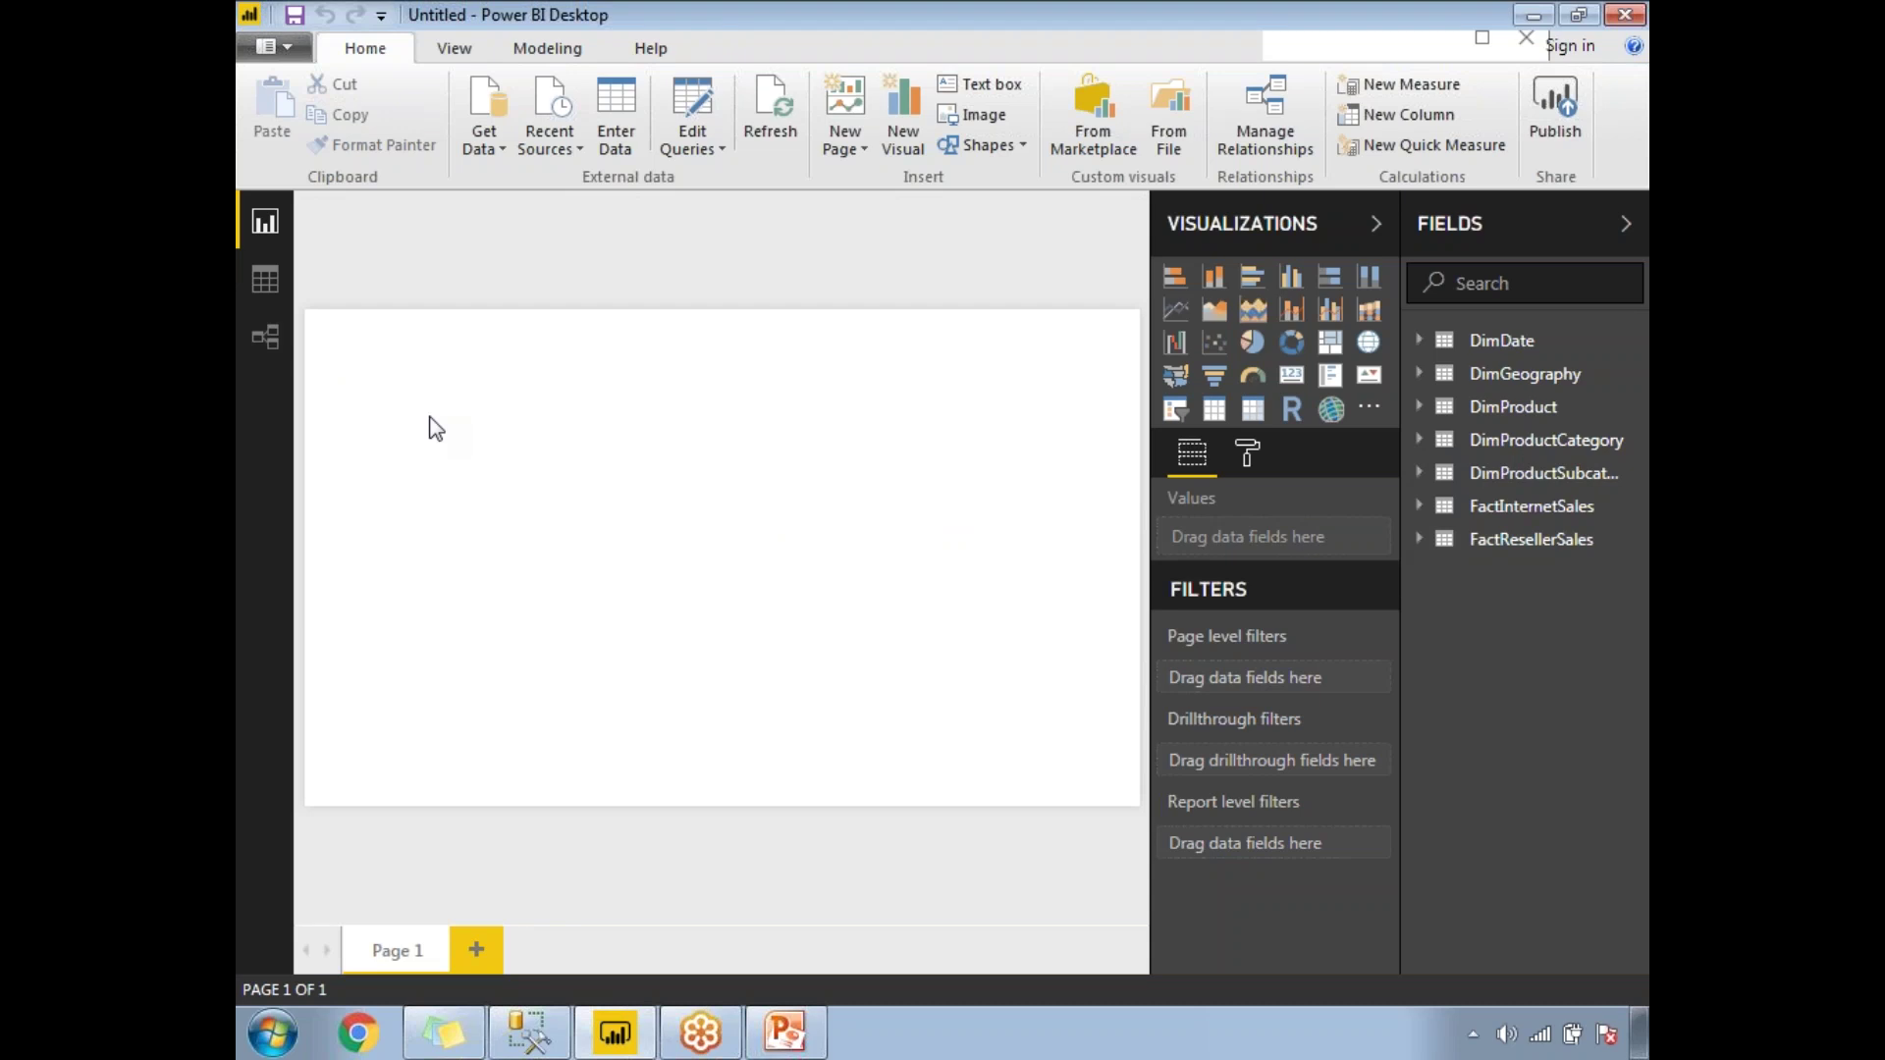
# Examine the relationships between the loaded tables in the model diagram, and return to the report canvas
pyautogui.click(275, 341)
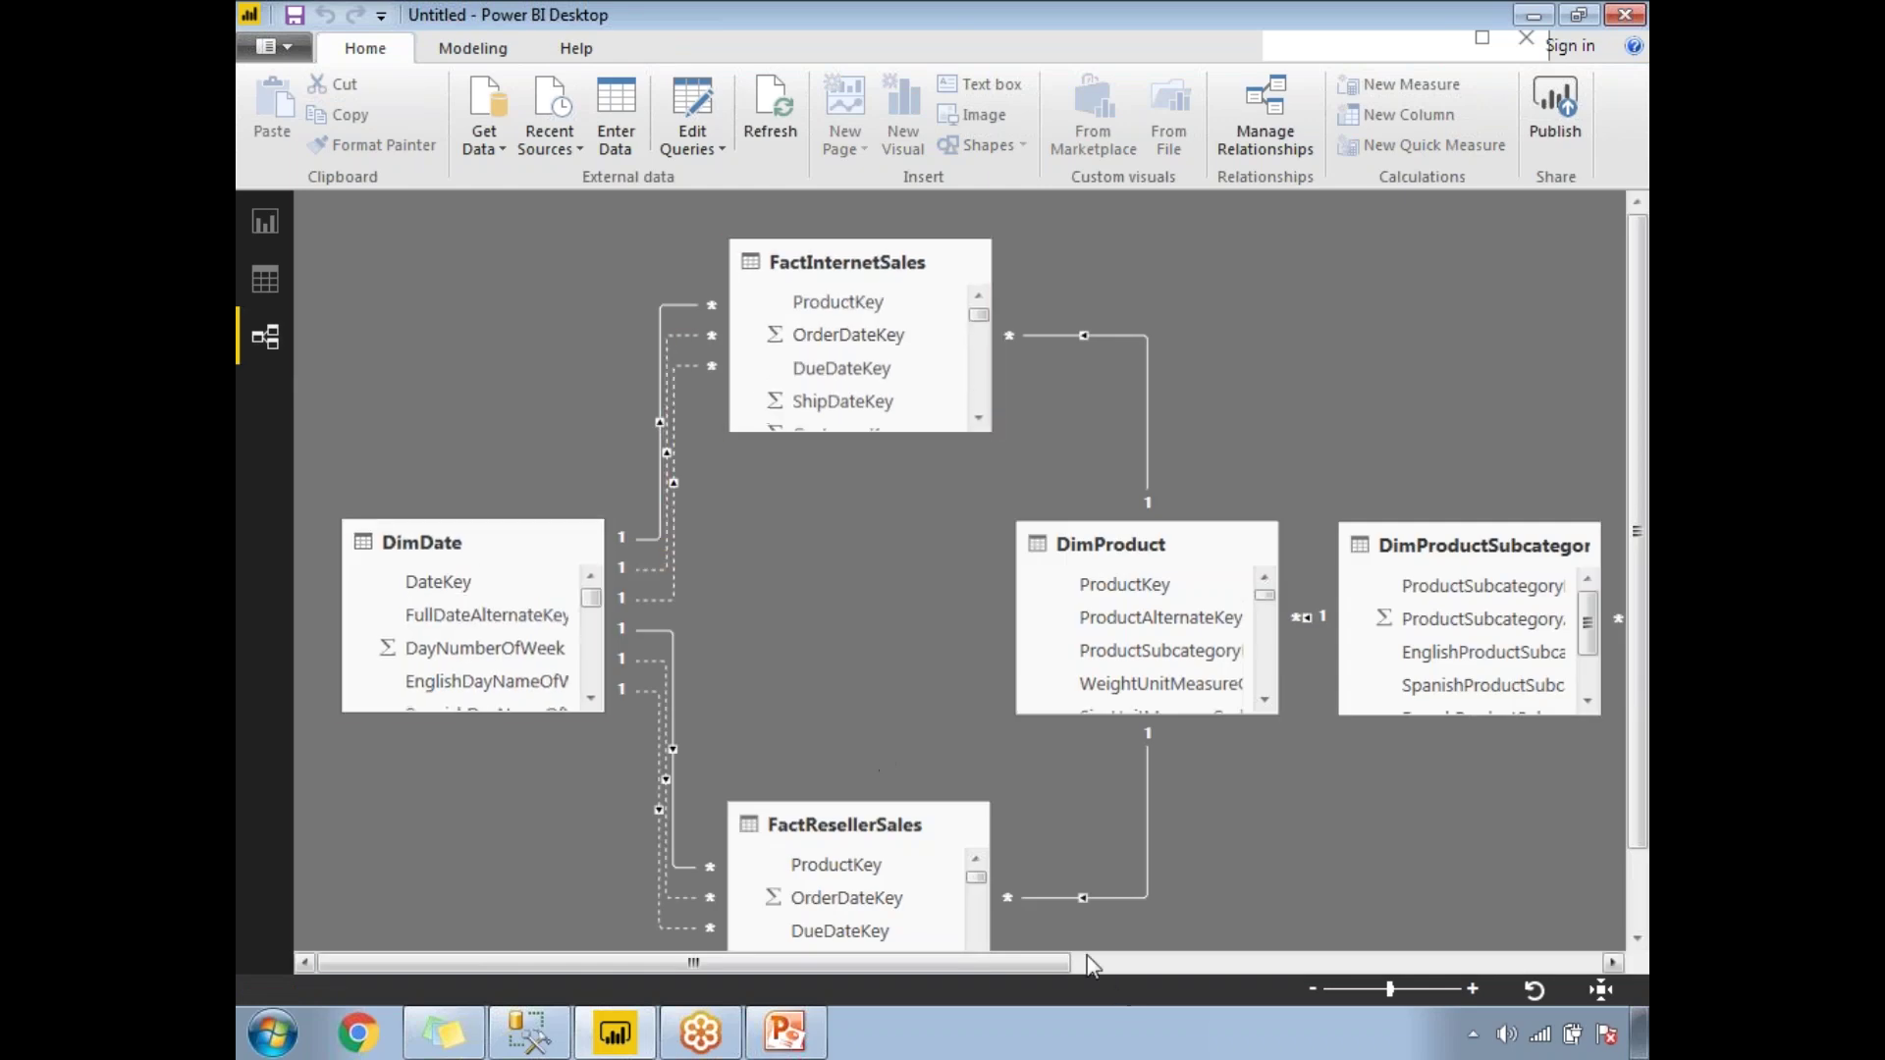
pyautogui.moveTo(1022, 959); pyautogui.dragTo(988, 1001)
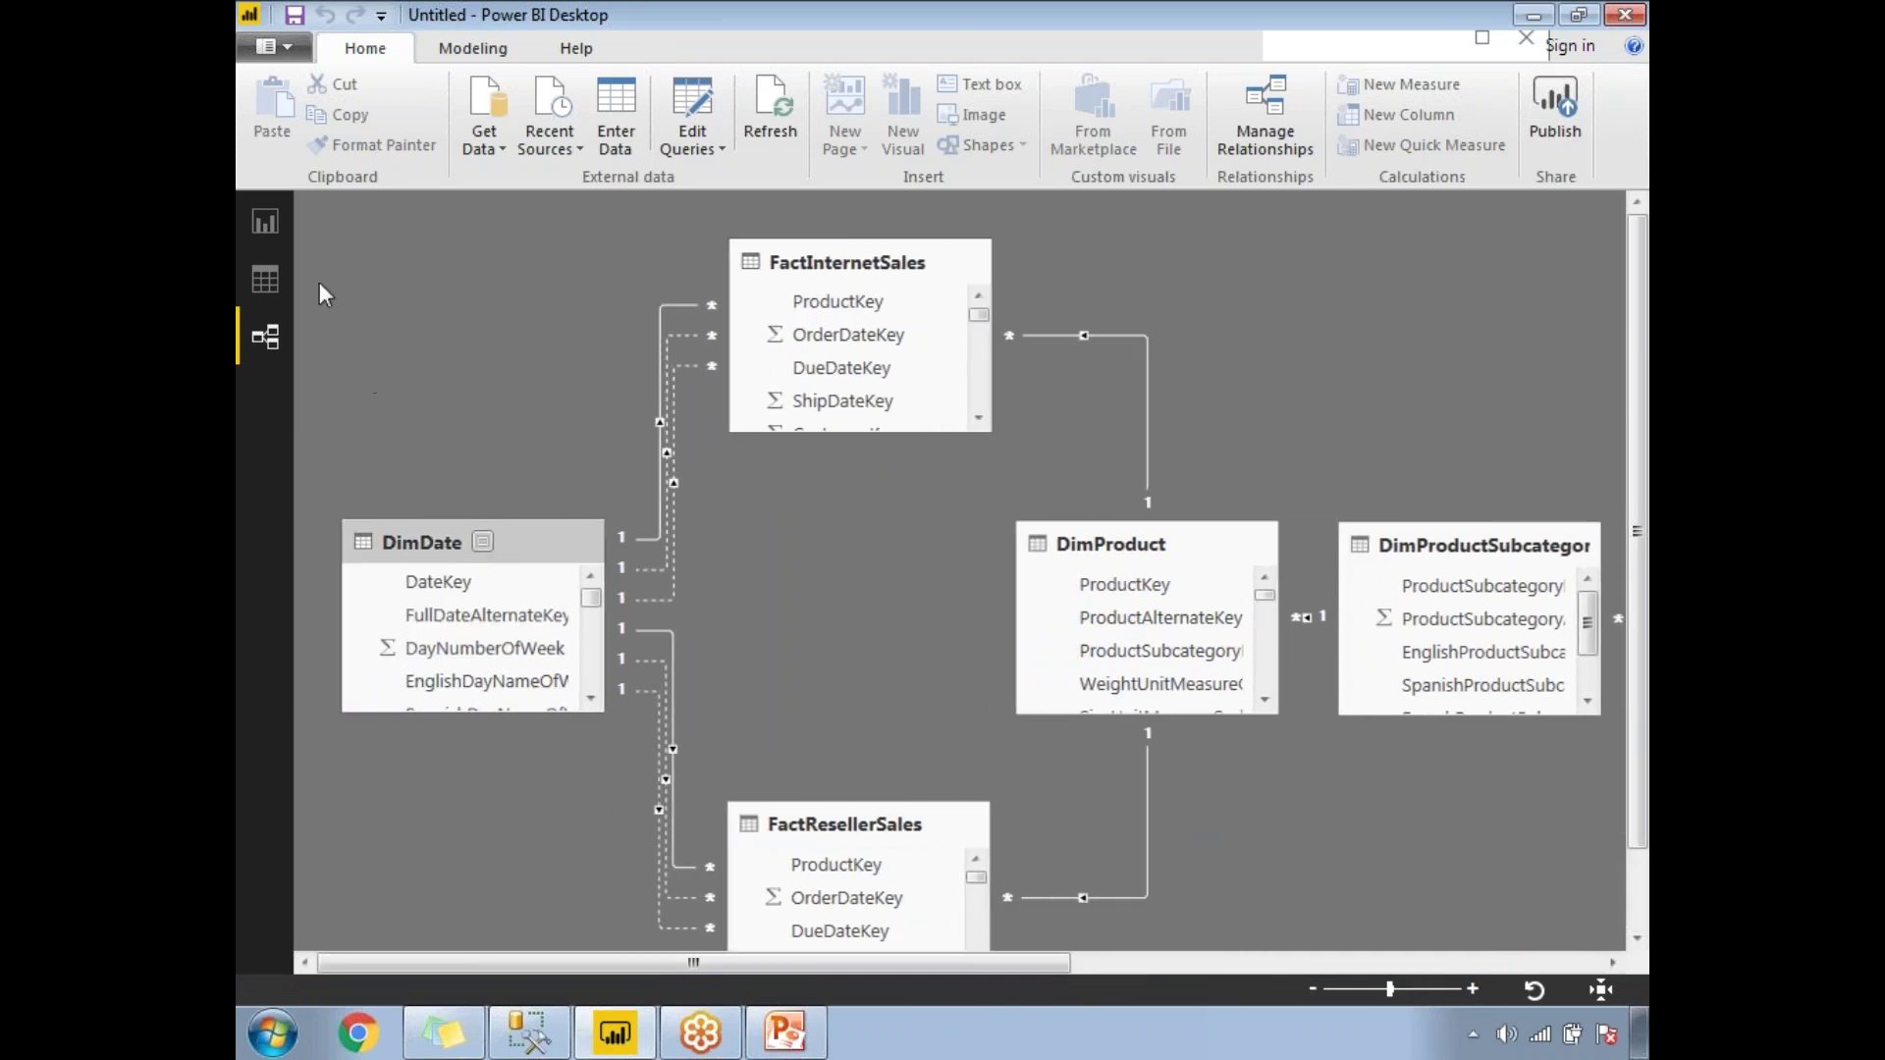
pyautogui.click(266, 223)
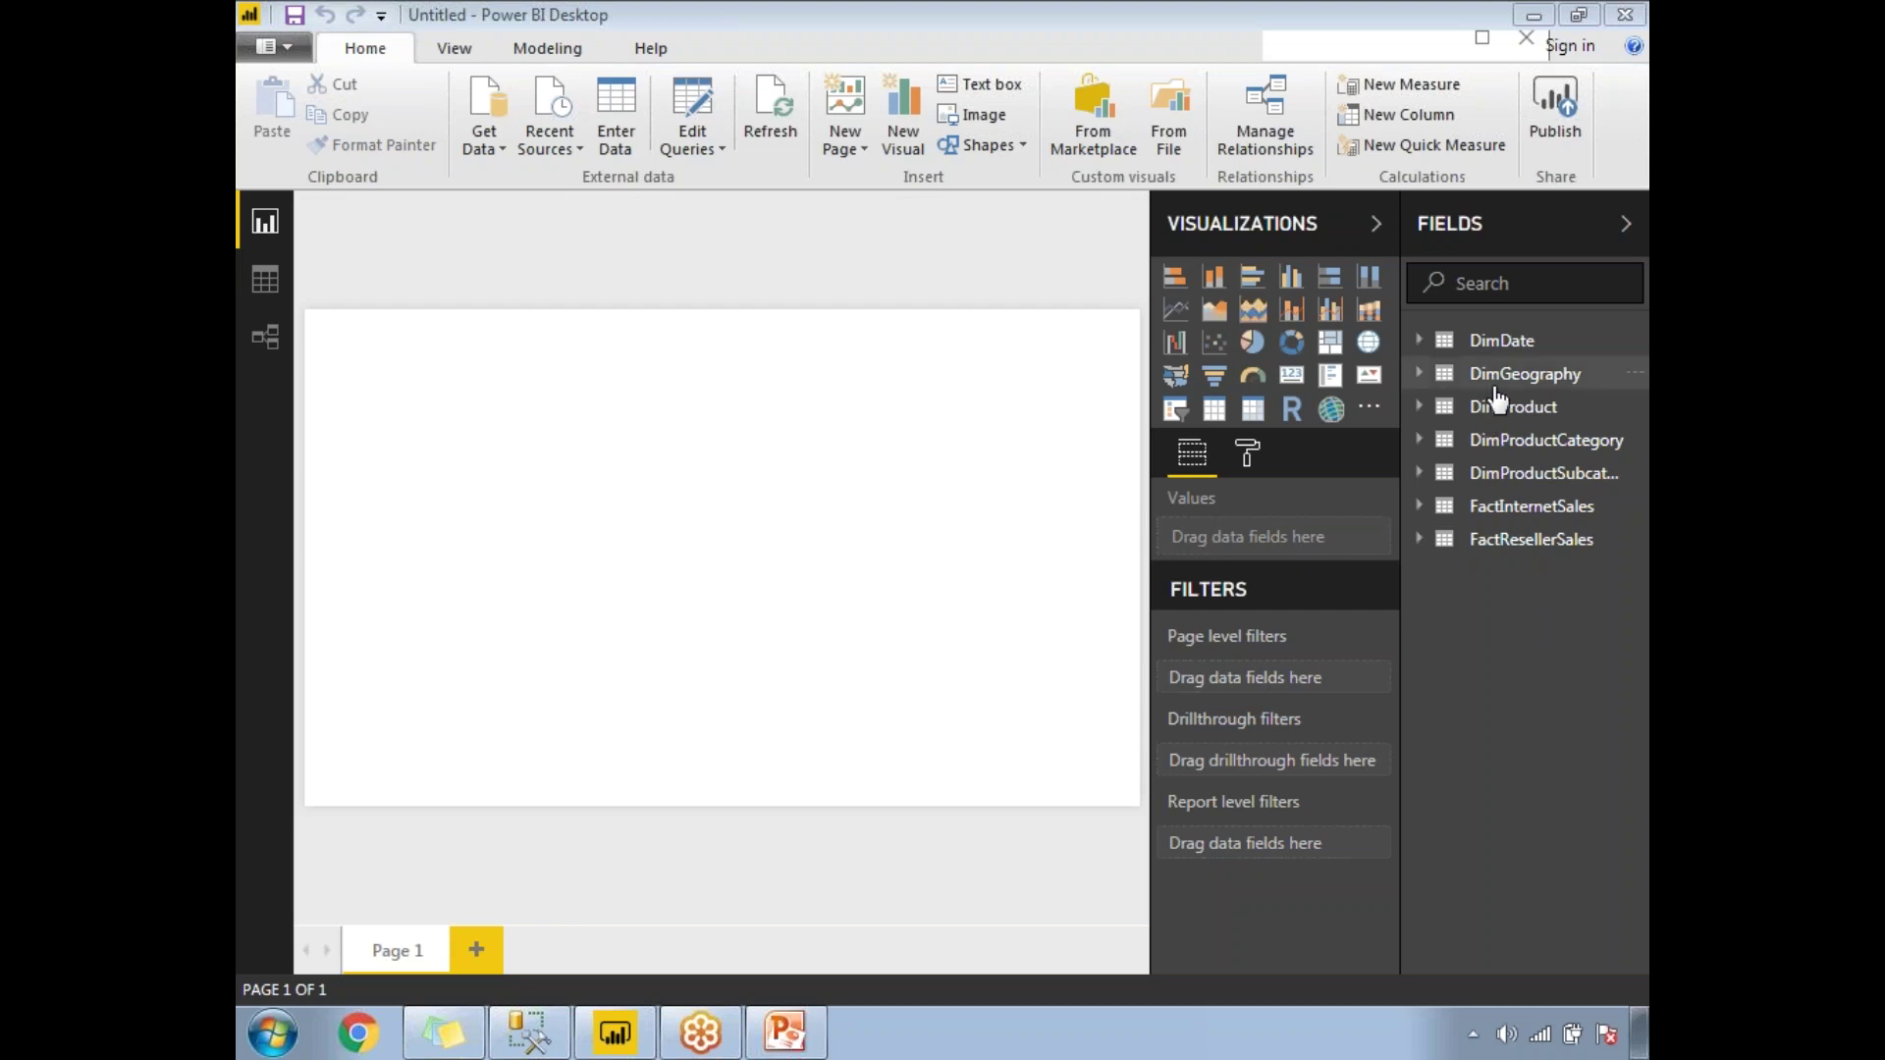
# Create a new hierarchy from the EnglishCountryRegionName field of the DimGeography table
pyautogui.click(1422, 374)
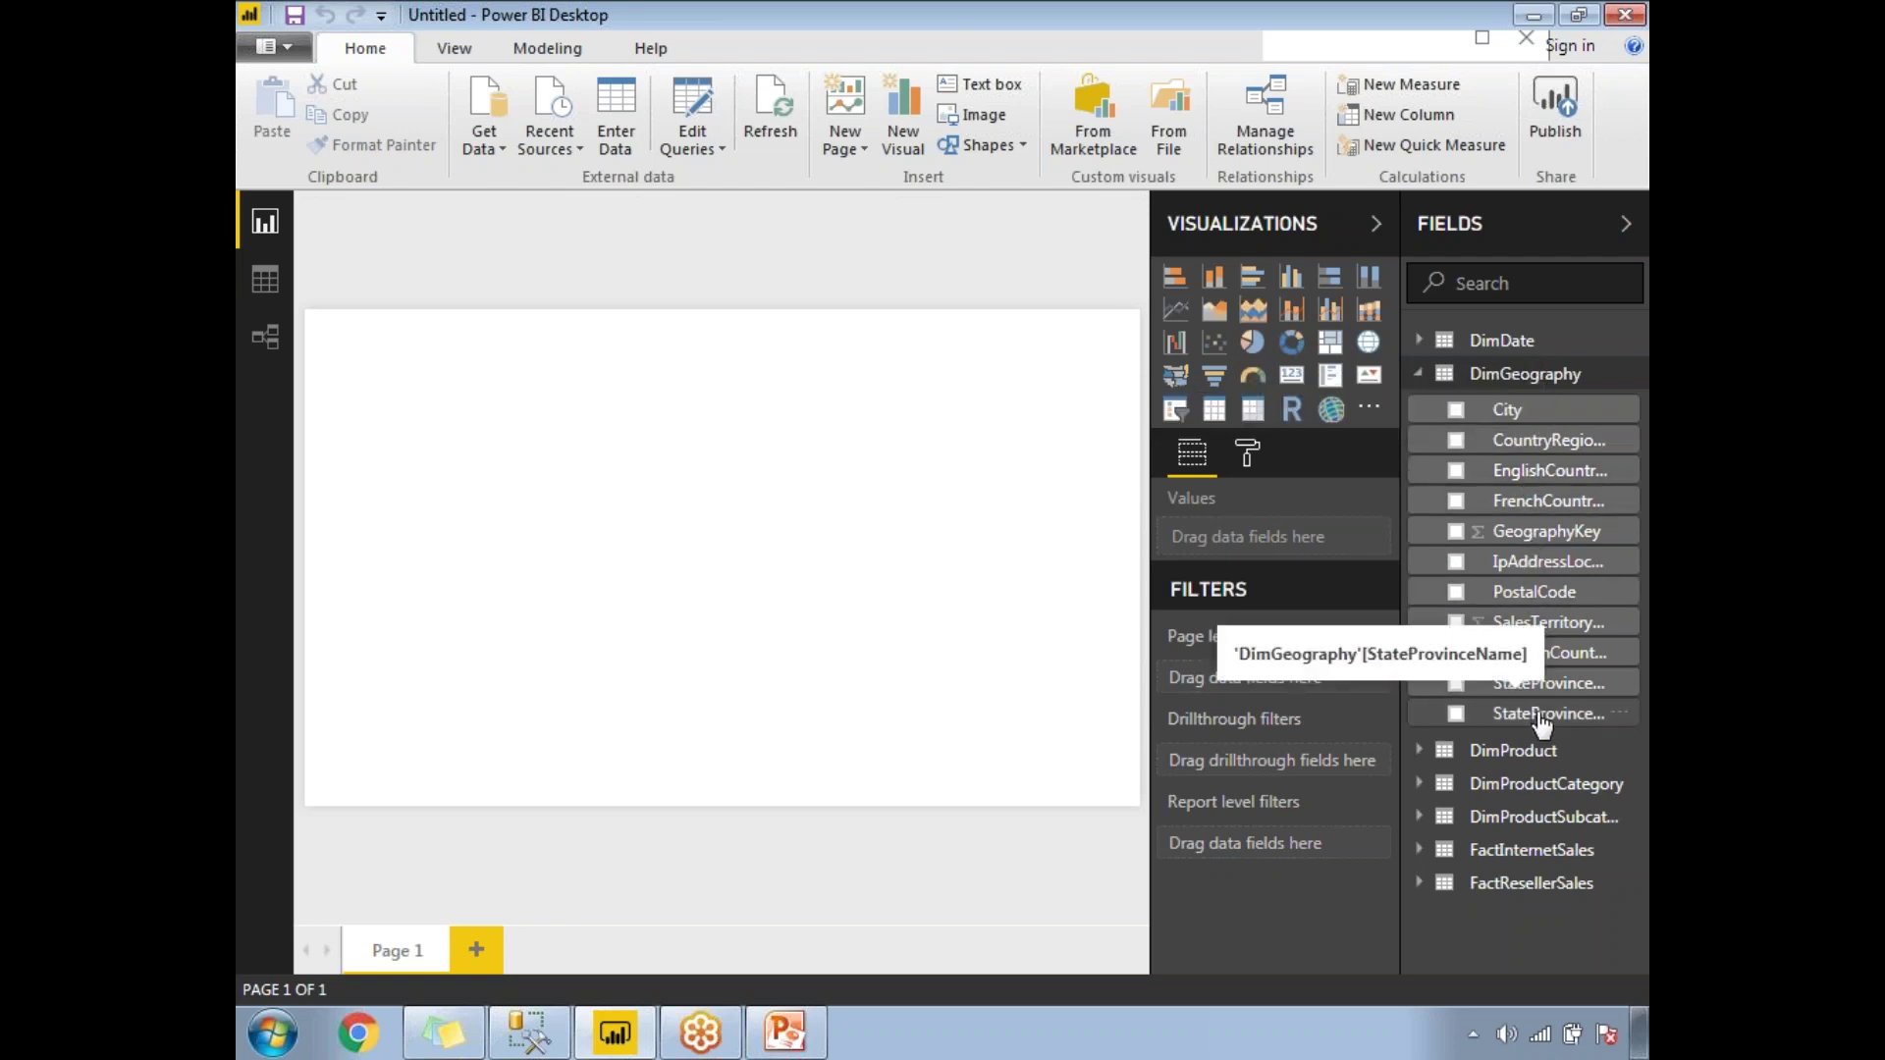
pyautogui.rightClick(1530, 509)
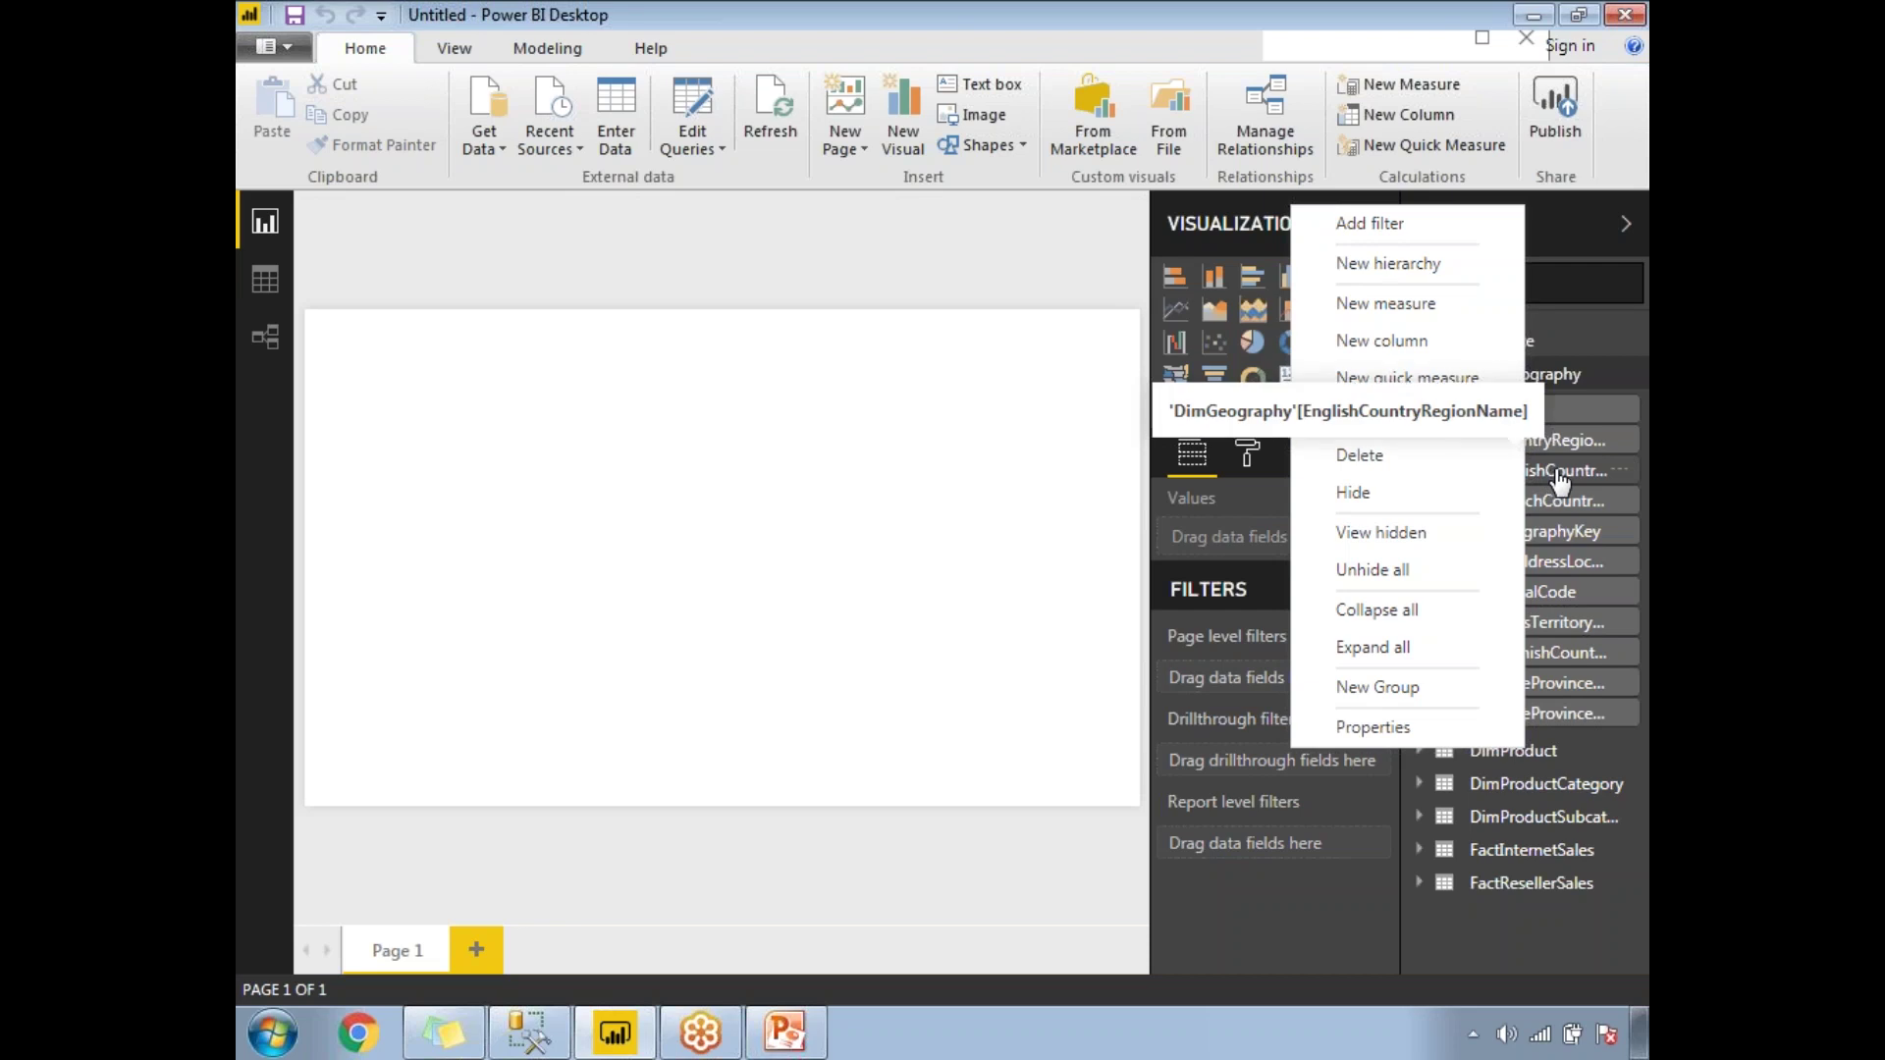
pyautogui.press('Escape')
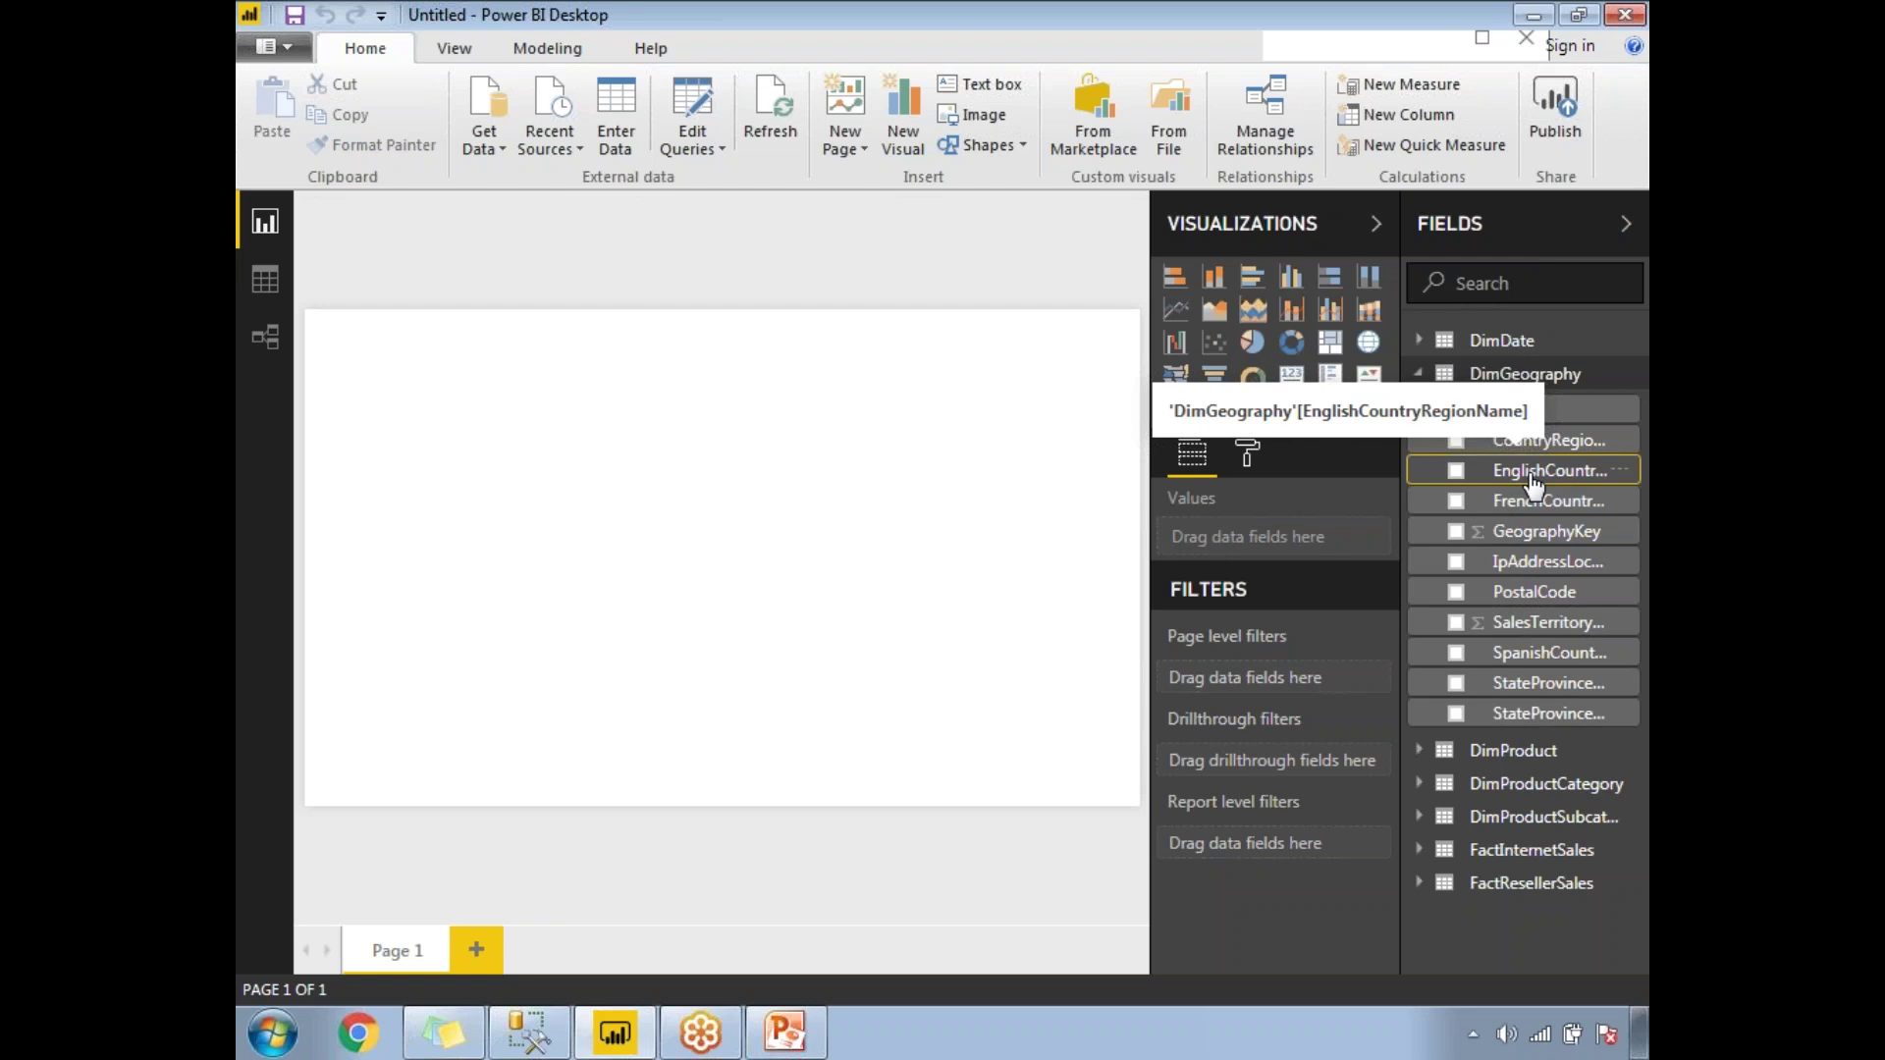
pyautogui.rightClick(1535, 481)
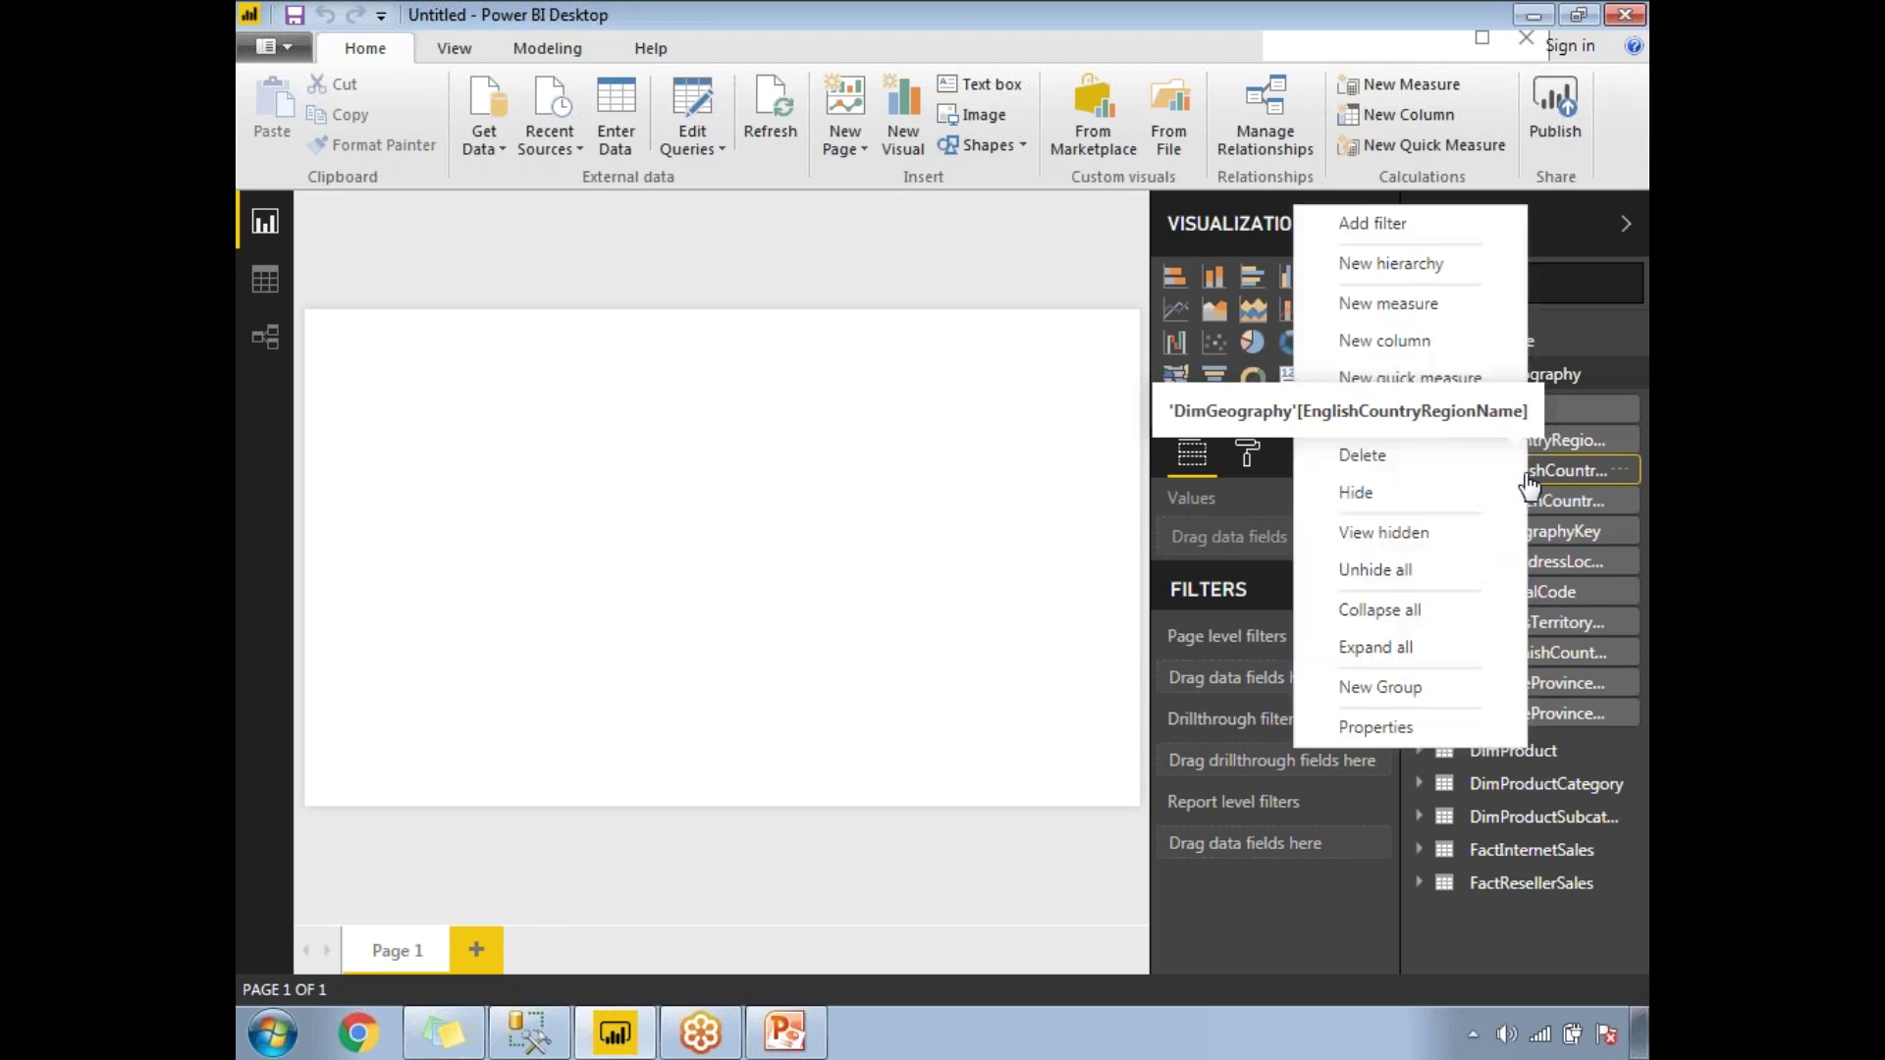
pyautogui.click(1415, 267)
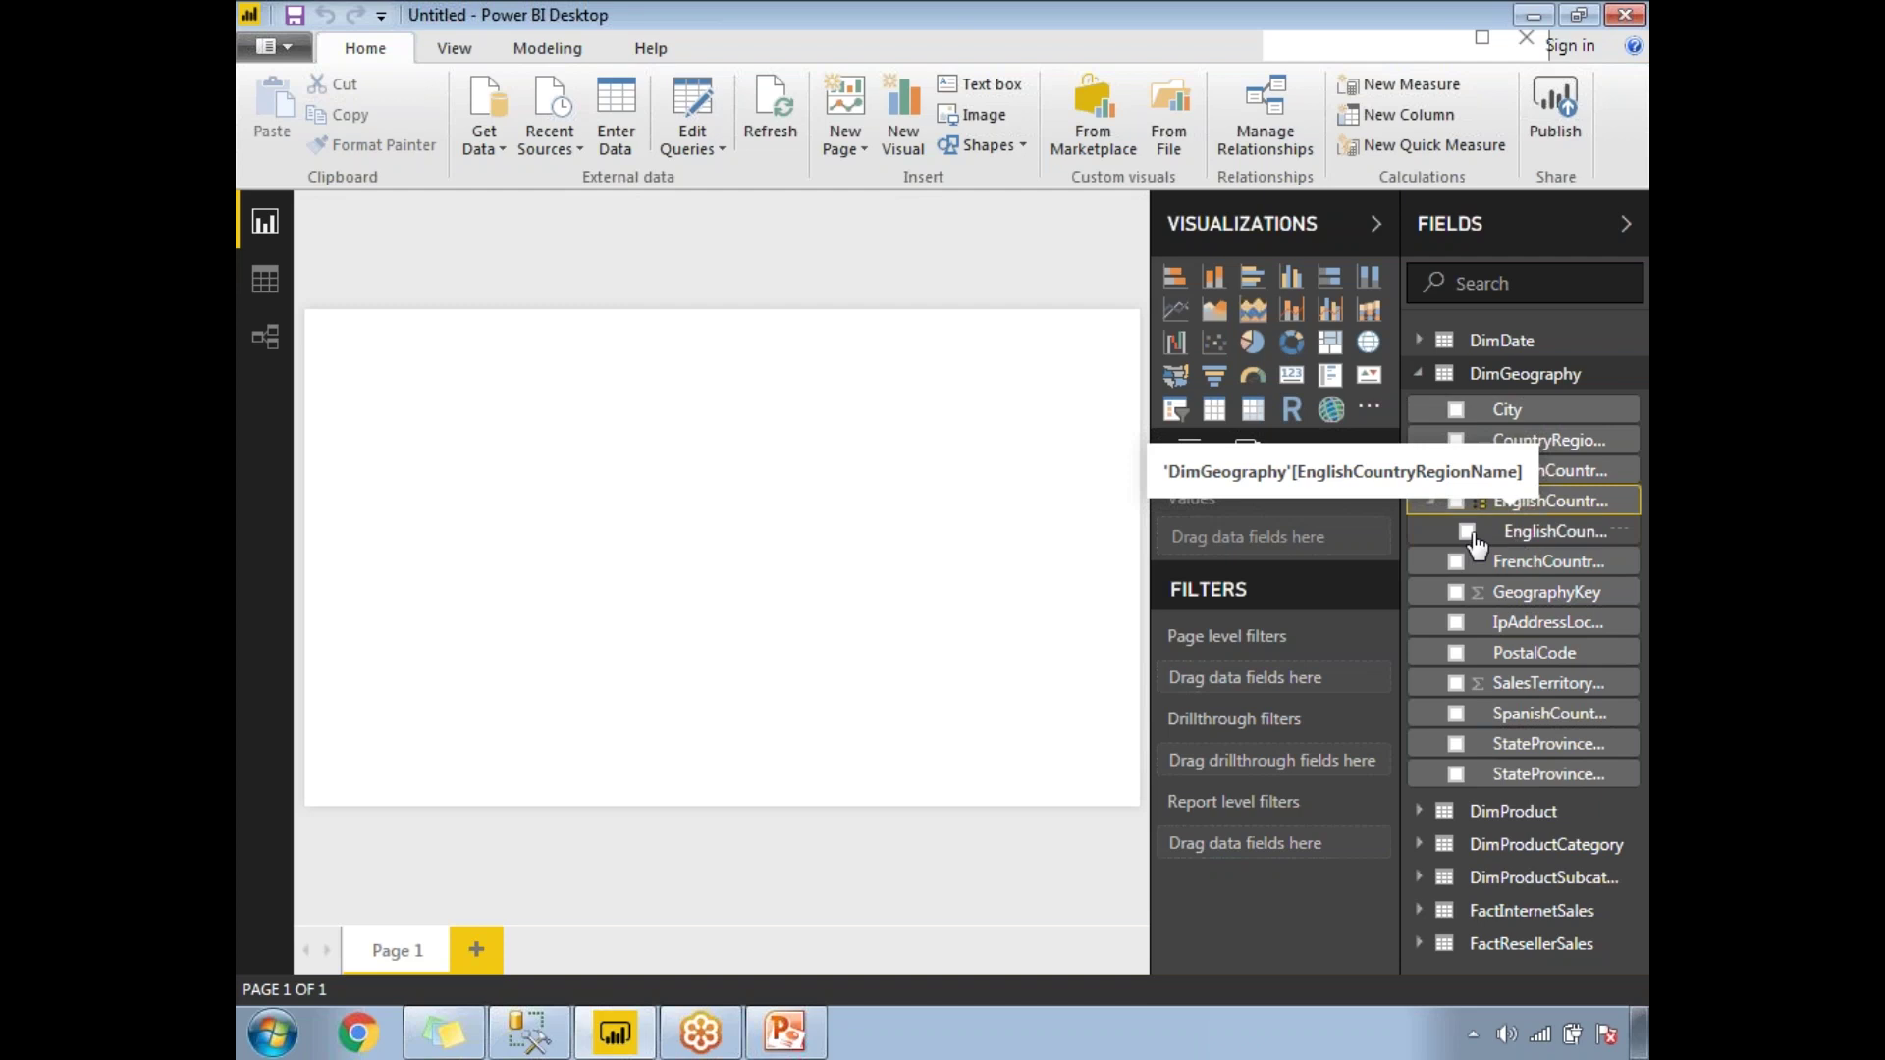
# Add the StateProvinceName field to the EnglishCountryRegionName Hierarchy as the level below country
pyautogui.rightClick(1513, 785)
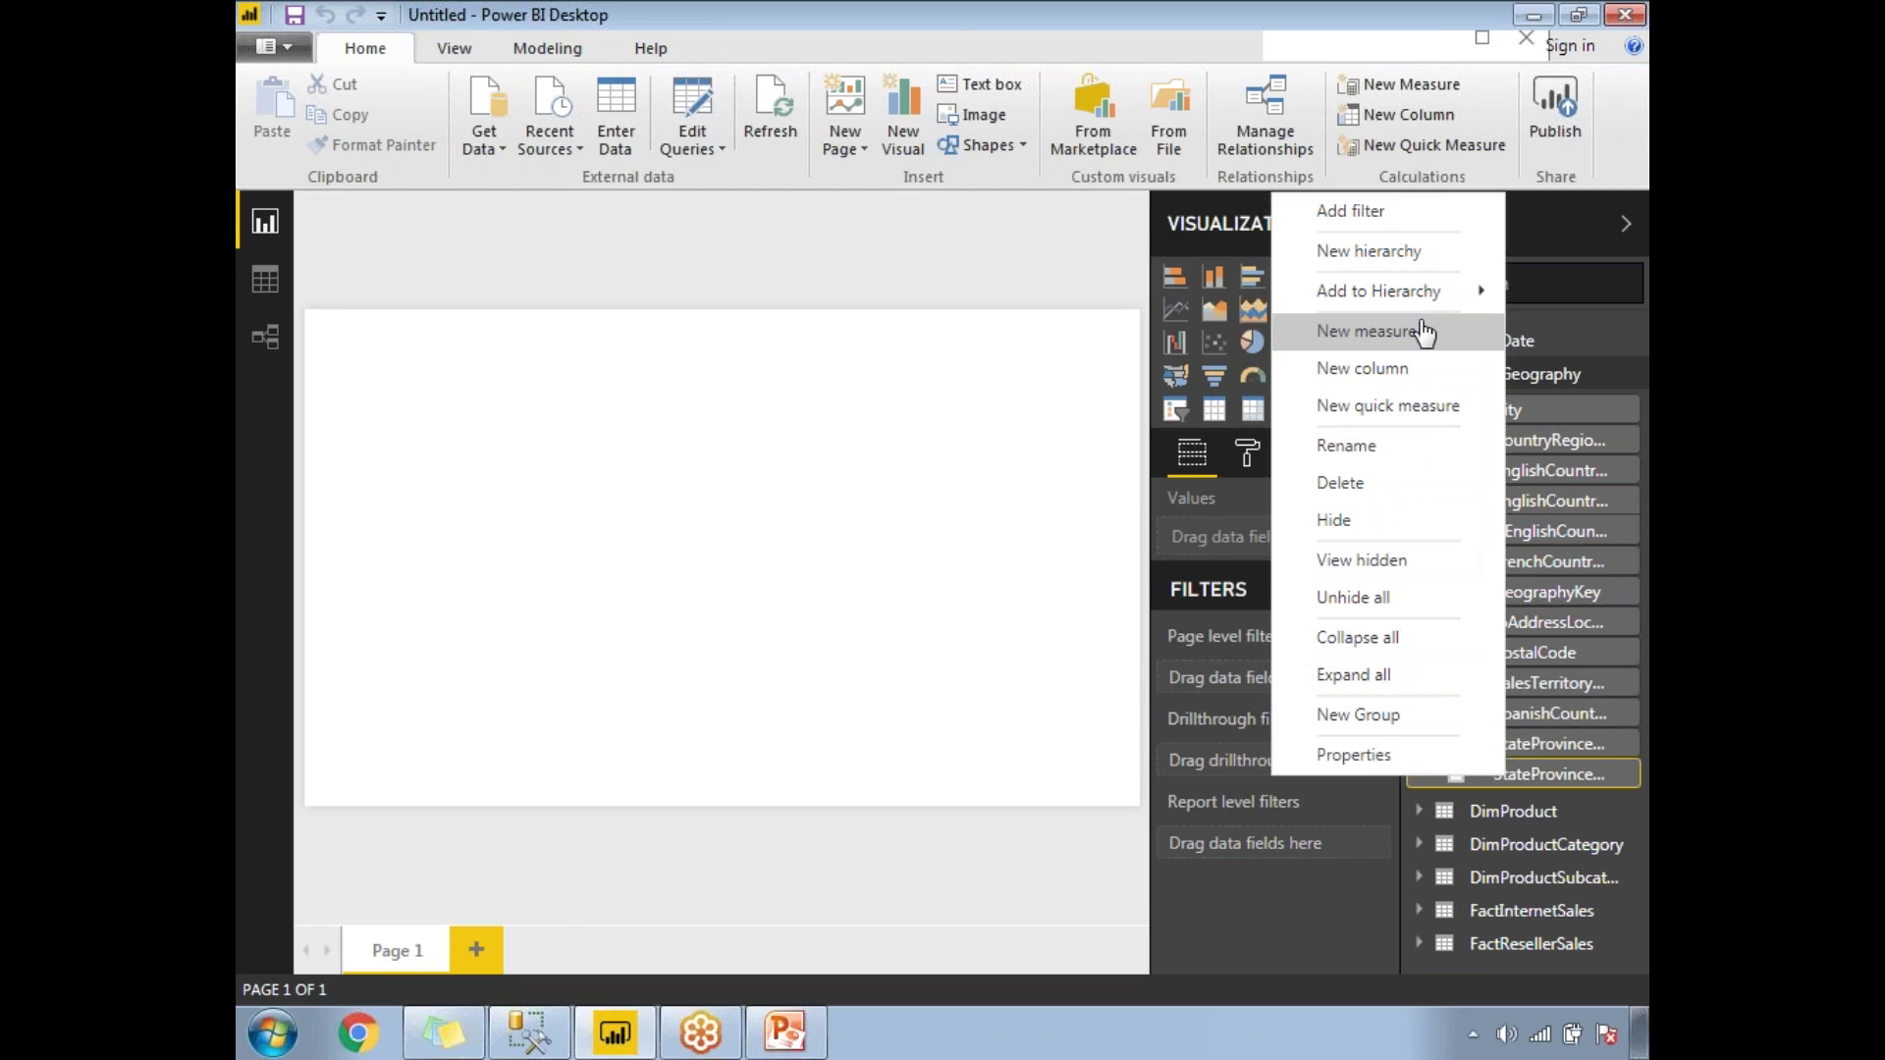
pyautogui.moveTo(1426, 294)
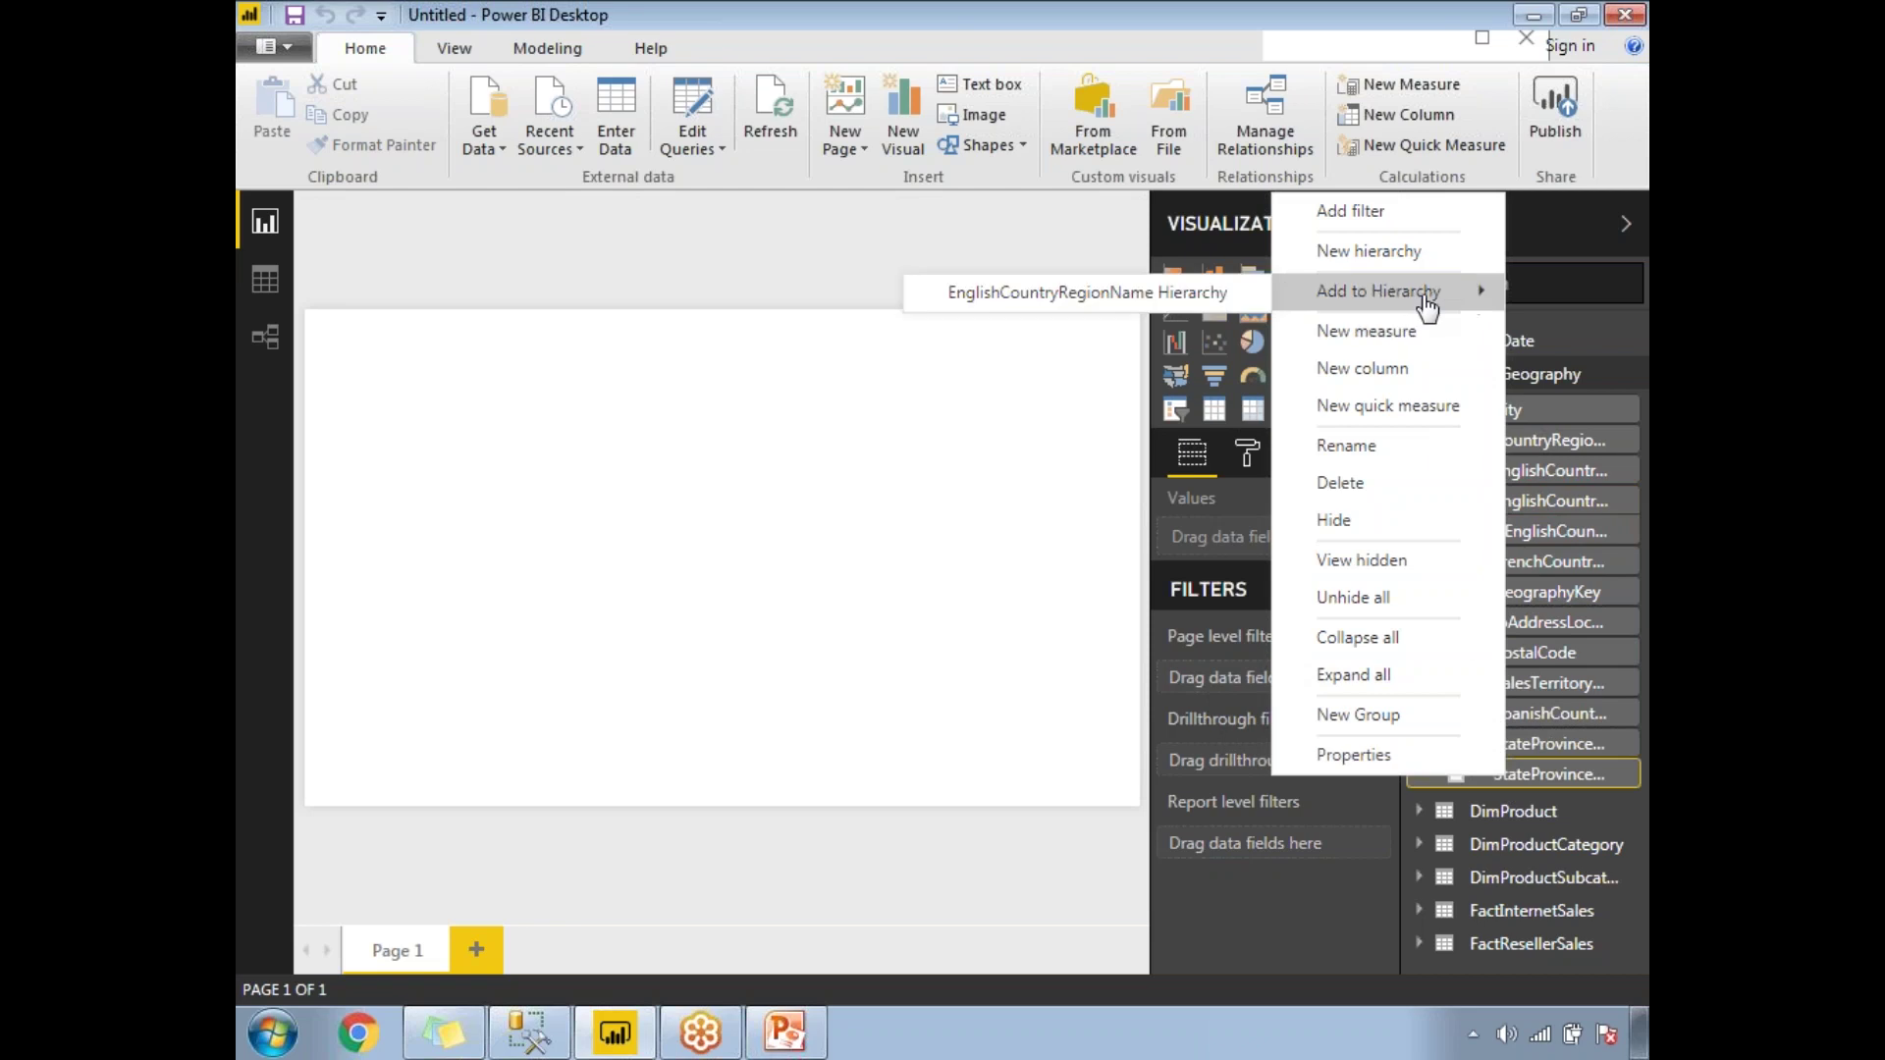
pyautogui.click(1215, 295)
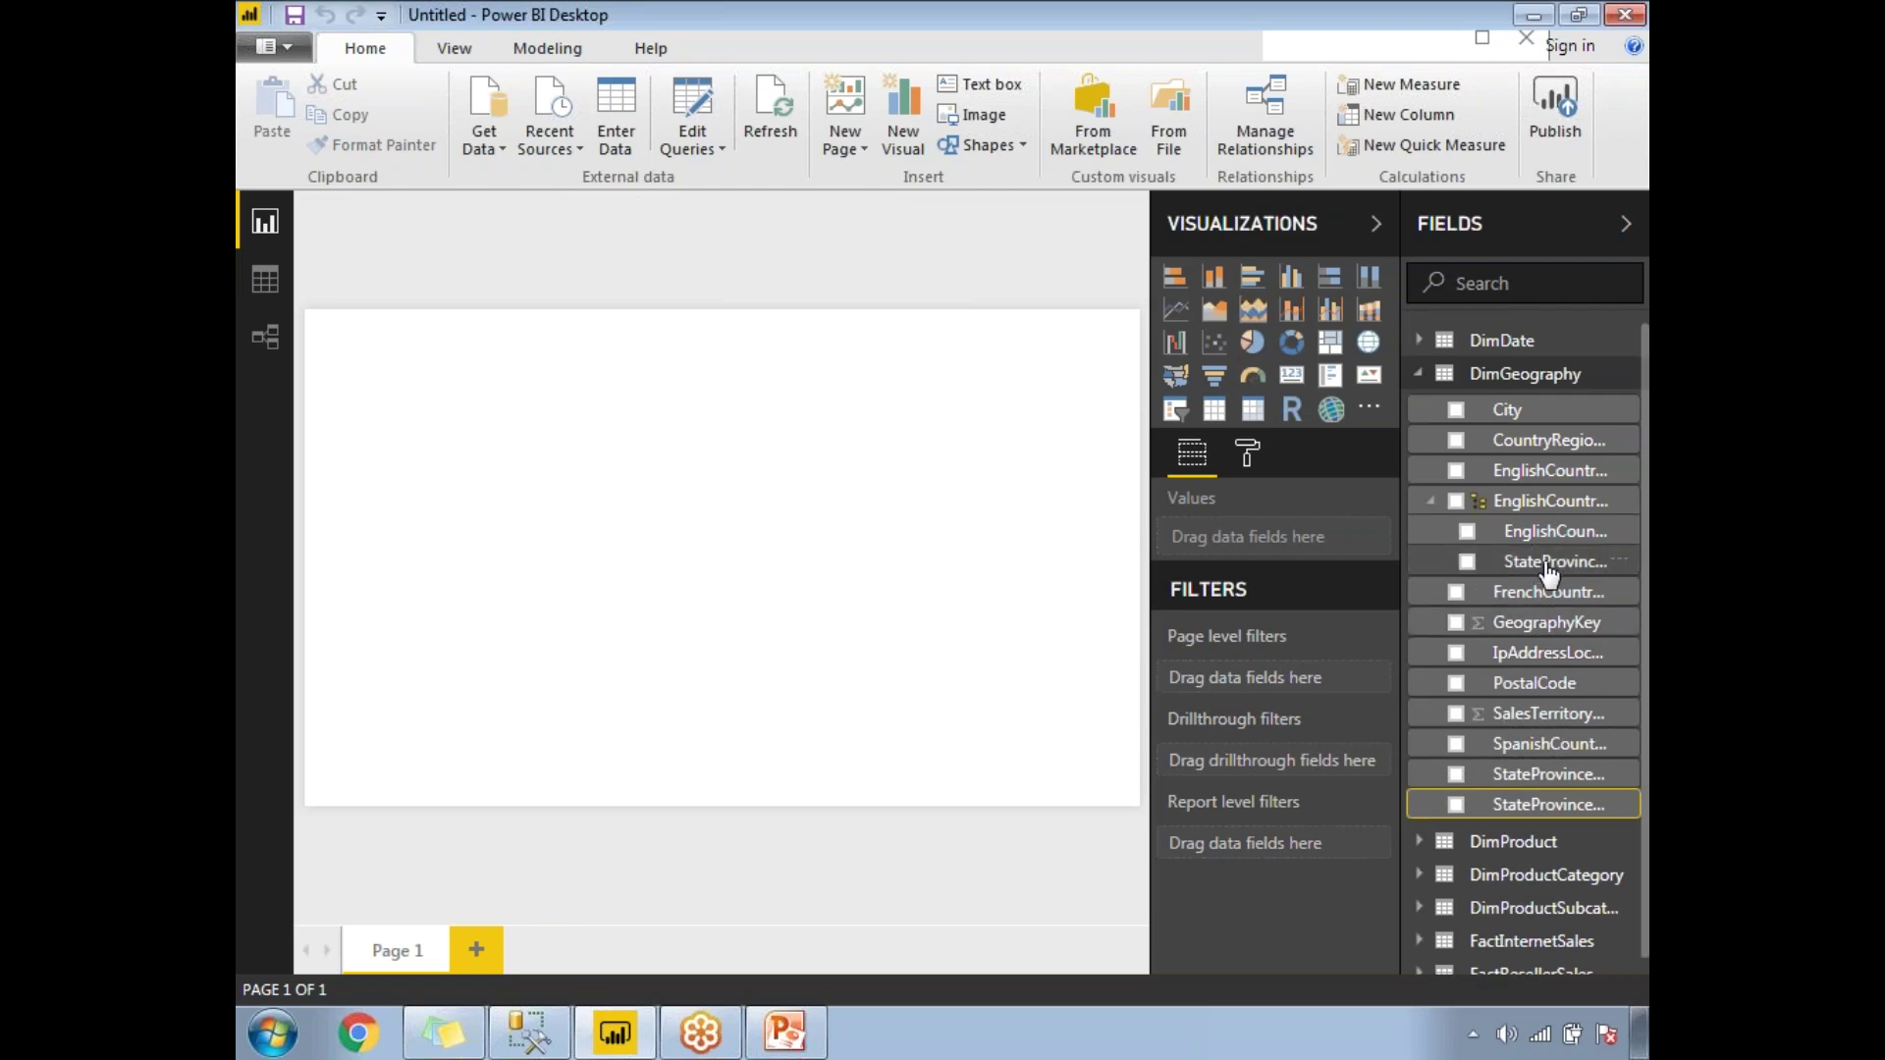
pyautogui.click(1556, 567)
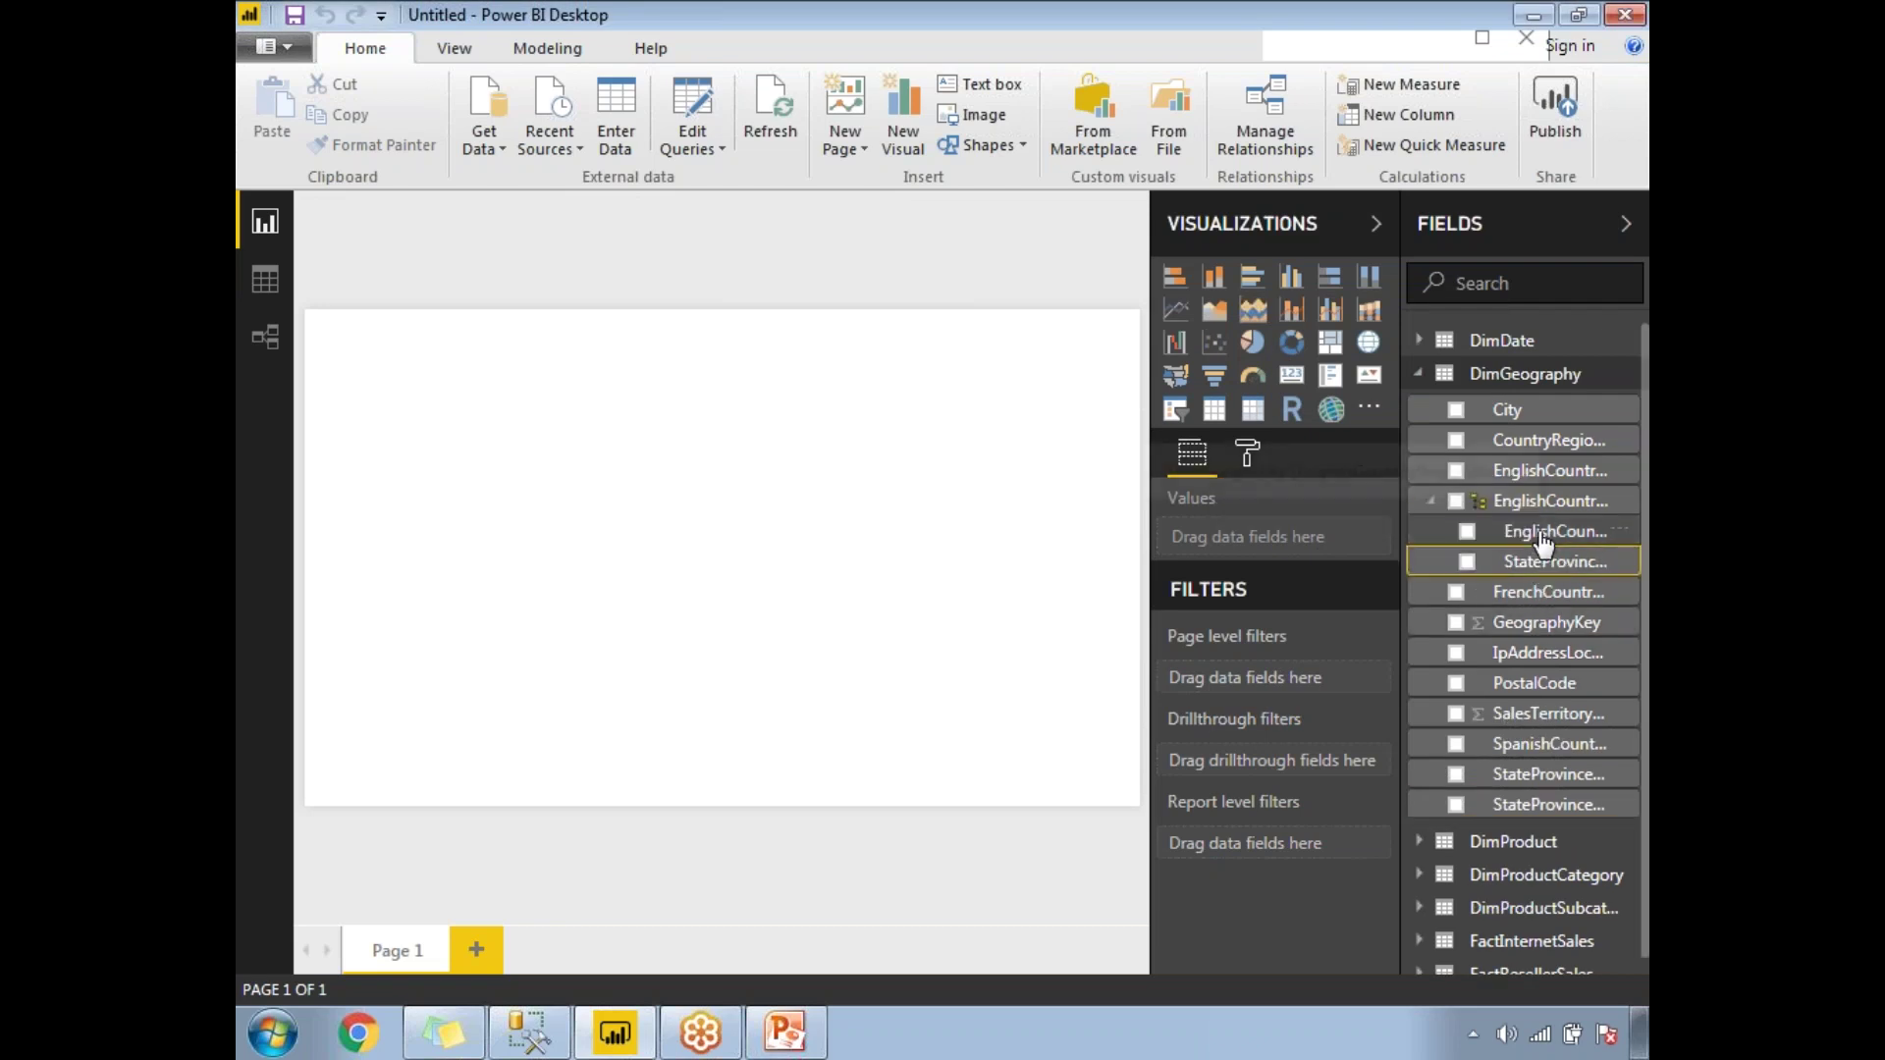
# Add the City field to the EnglishCountryRegionName Hierarchy as the level below StateProvinceName
pyautogui.click(1510, 420)
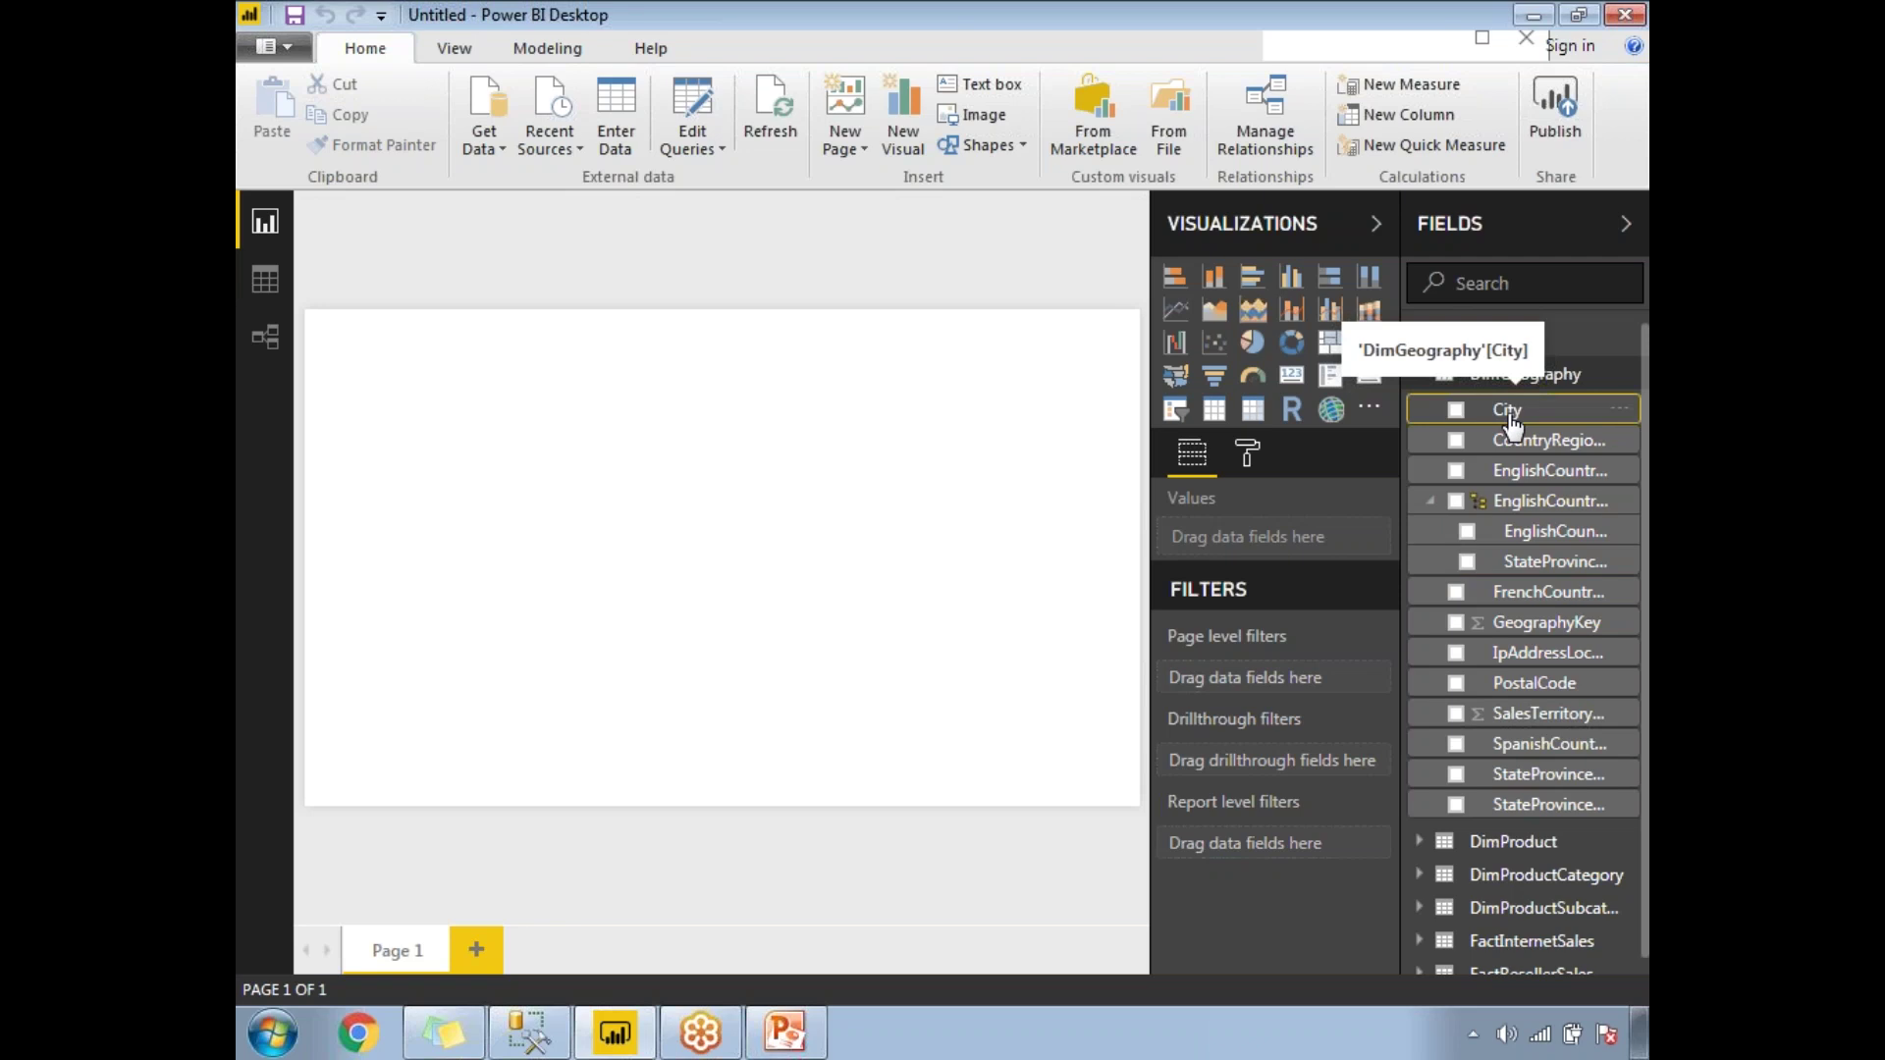
pyautogui.rightClick(1510, 421)
pyautogui.moveTo(1443, 314)
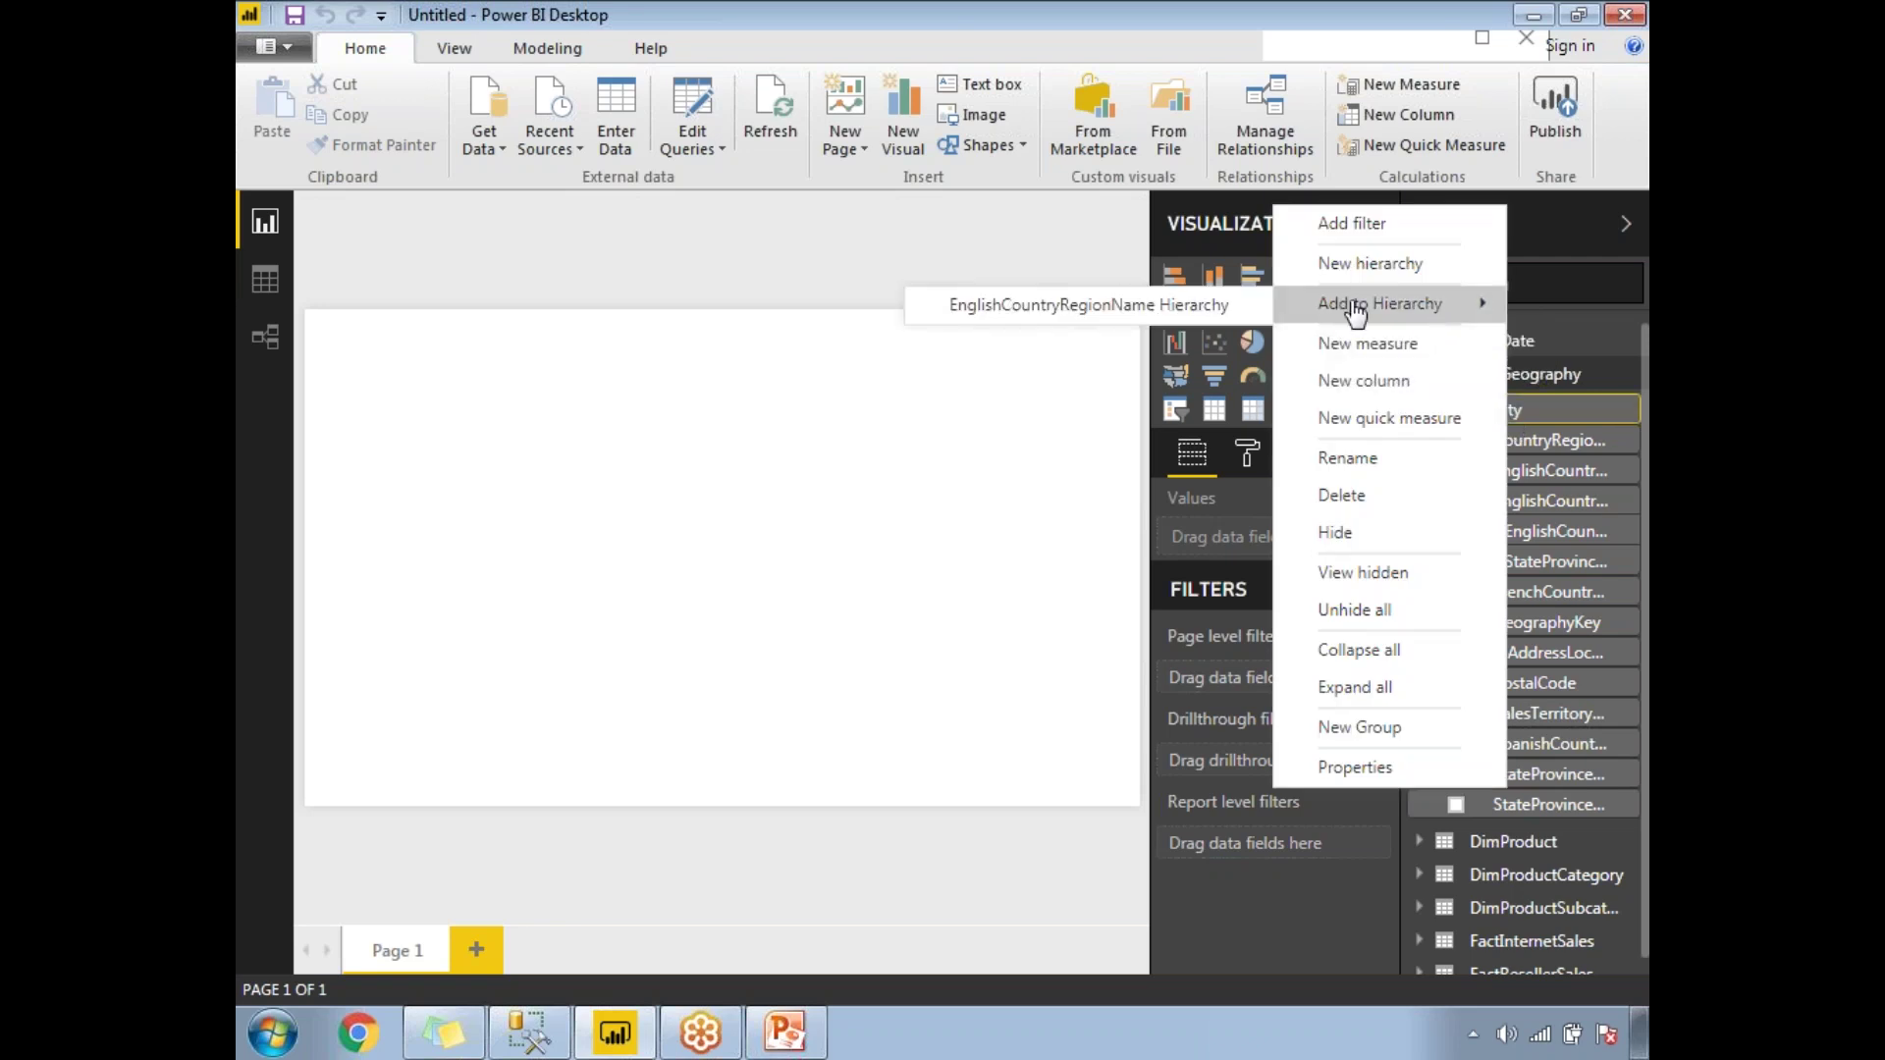
pyautogui.click(1250, 306)
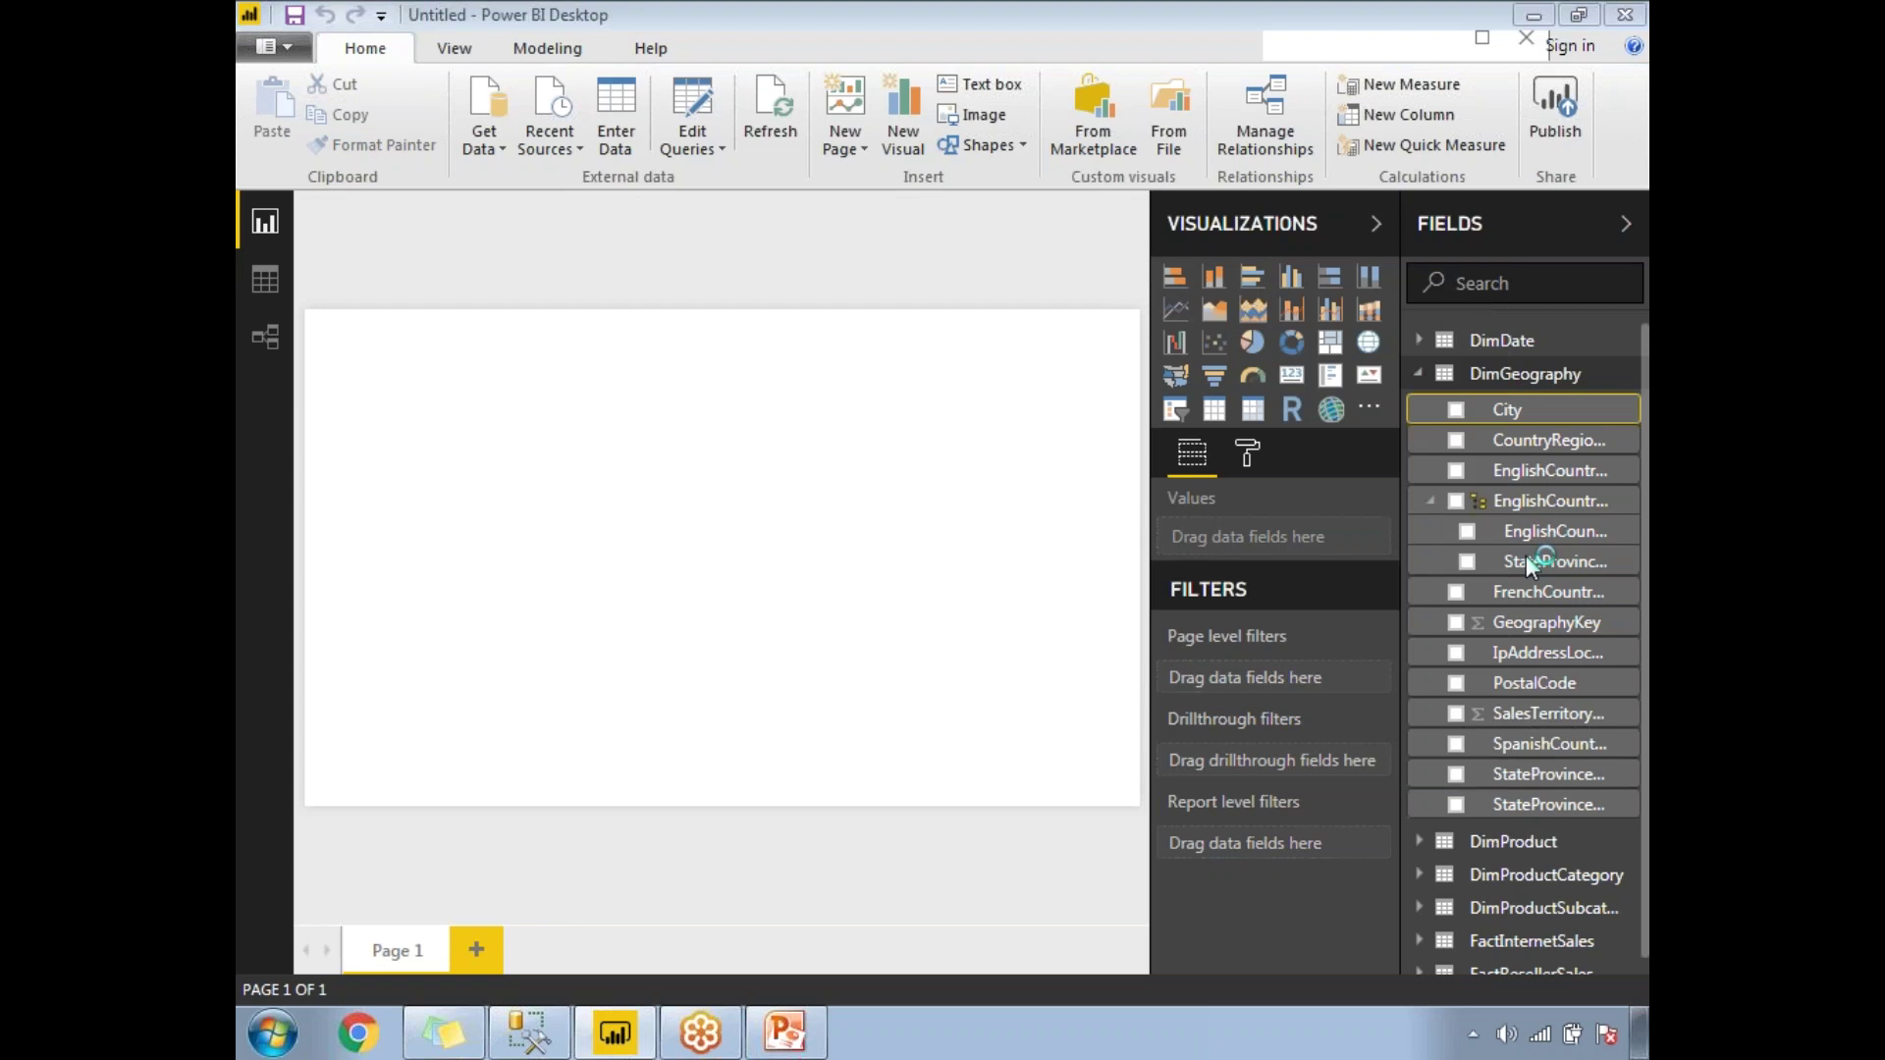
pyautogui.moveTo(1525, 581)
pyautogui.mouseDown()
pyautogui.moveTo(1557, 602)
pyautogui.moveTo(1535, 539)
pyautogui.moveTo(1535, 595)
pyautogui.mouseUp()
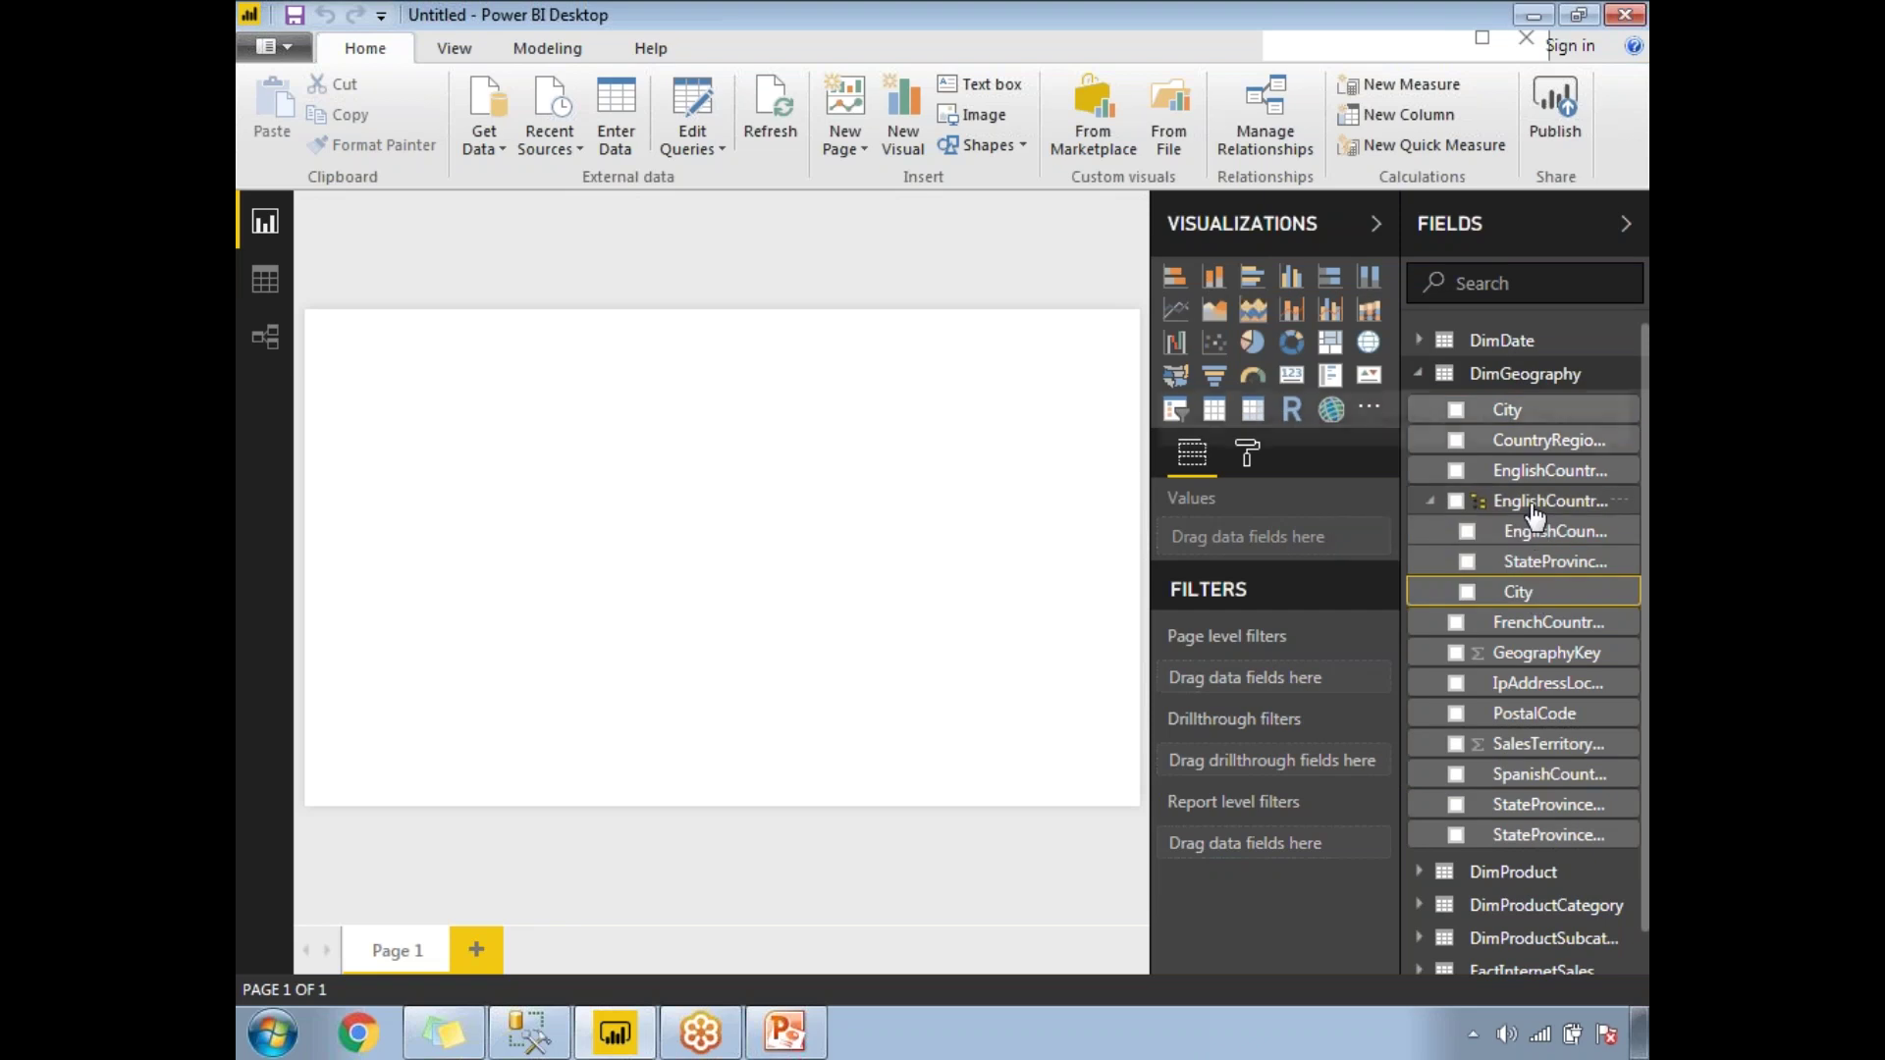
pyautogui.rightClick(1535, 517)
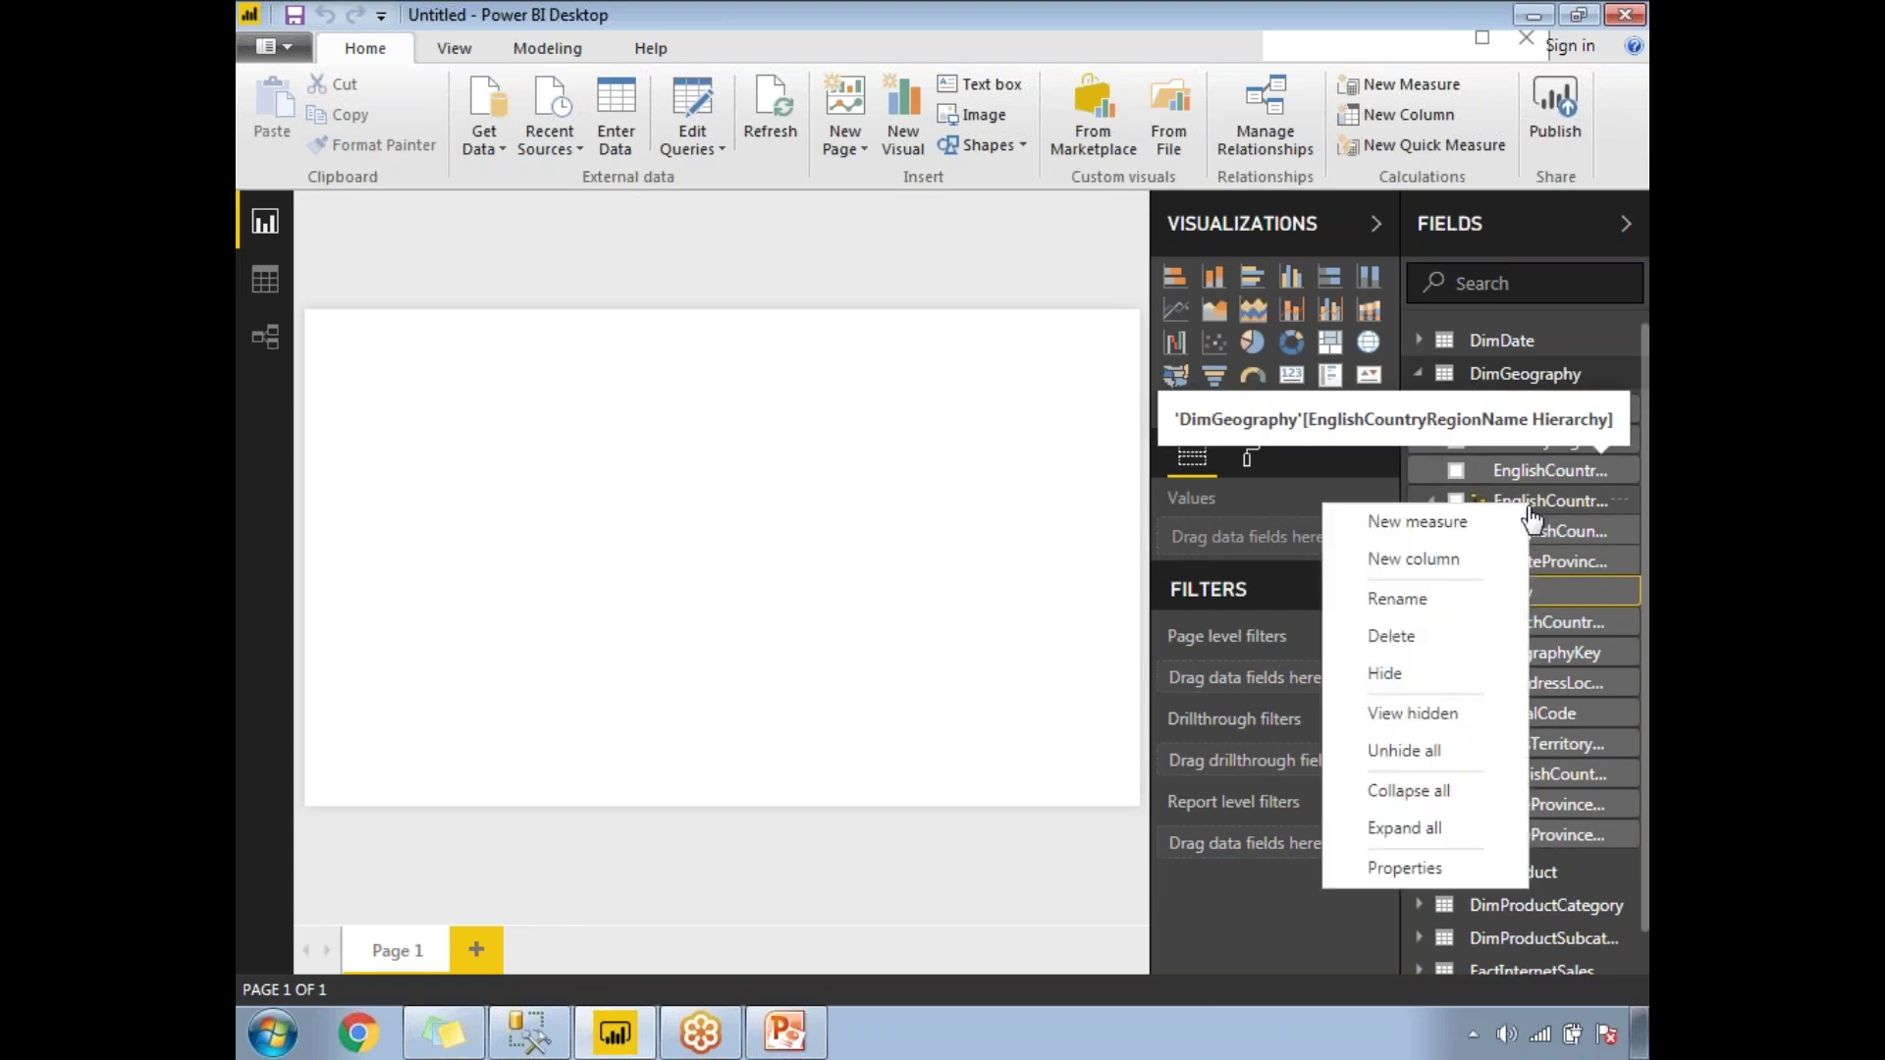
pyautogui.click(1482, 601)
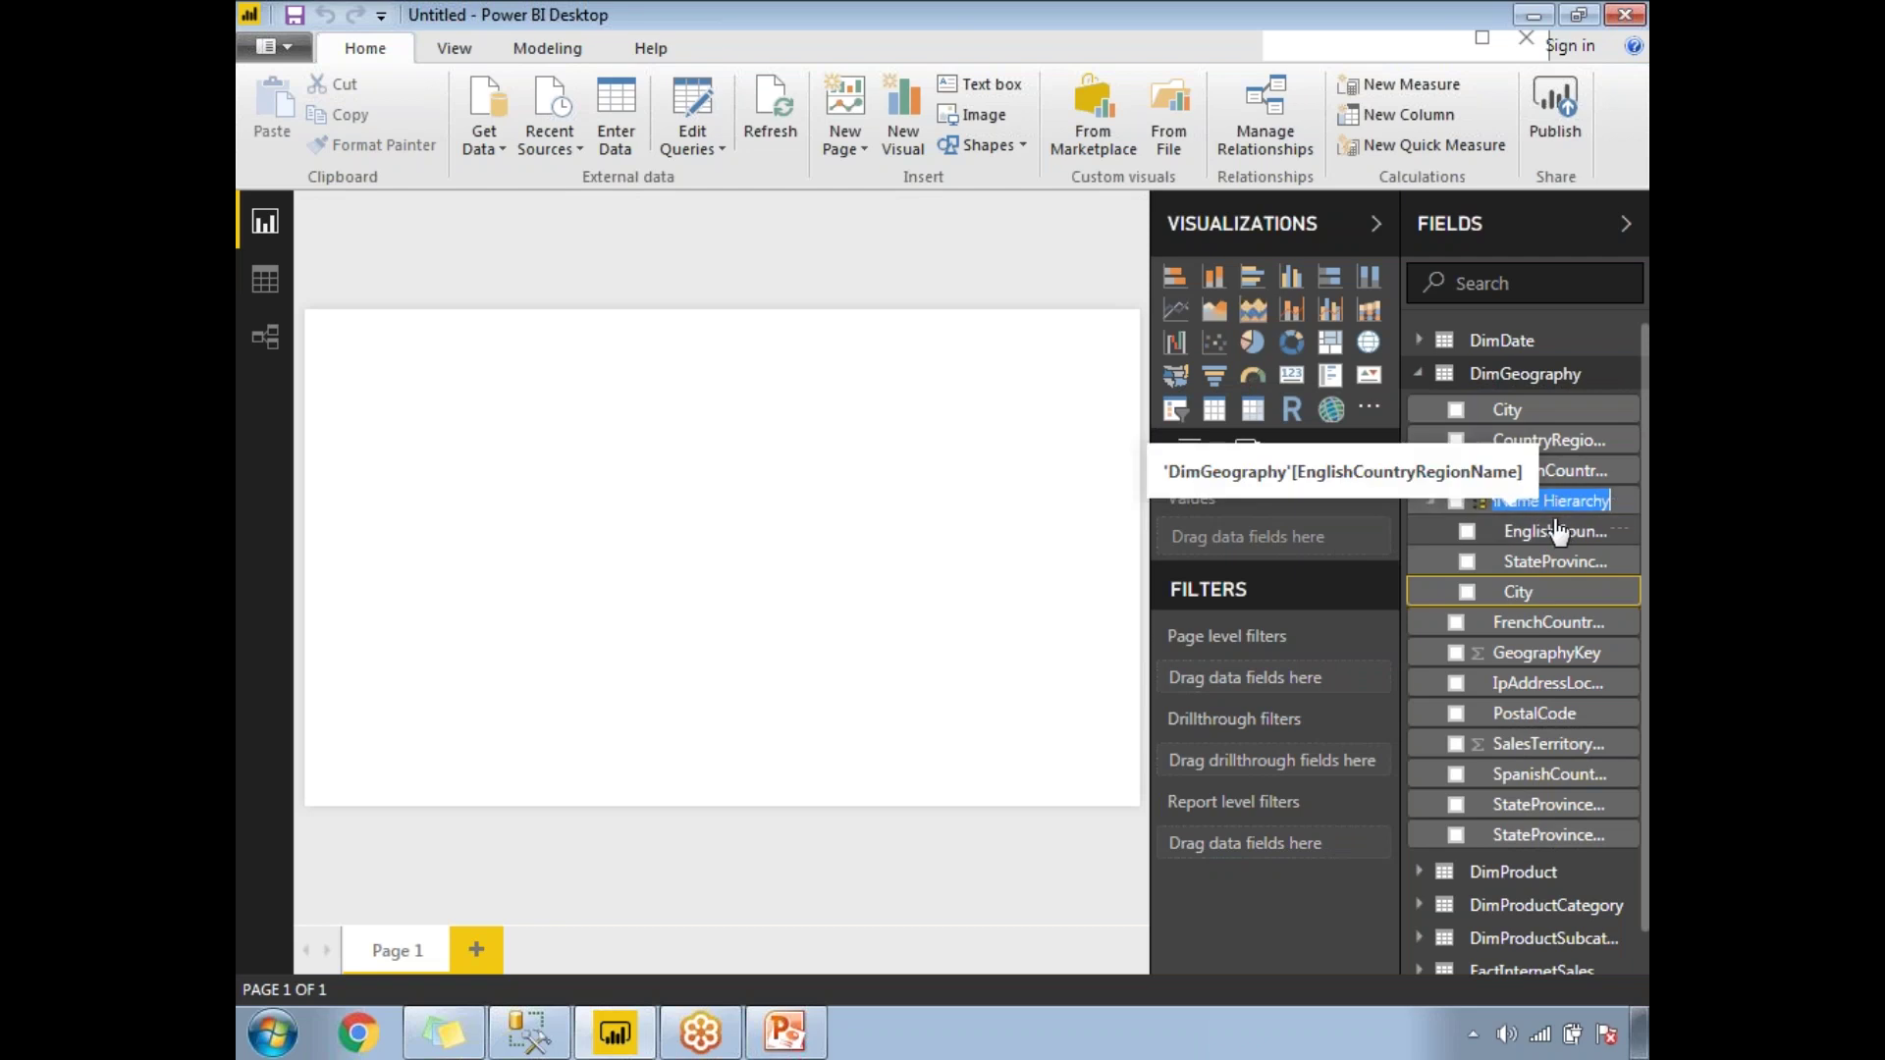
pyautogui.click(1483, 516)
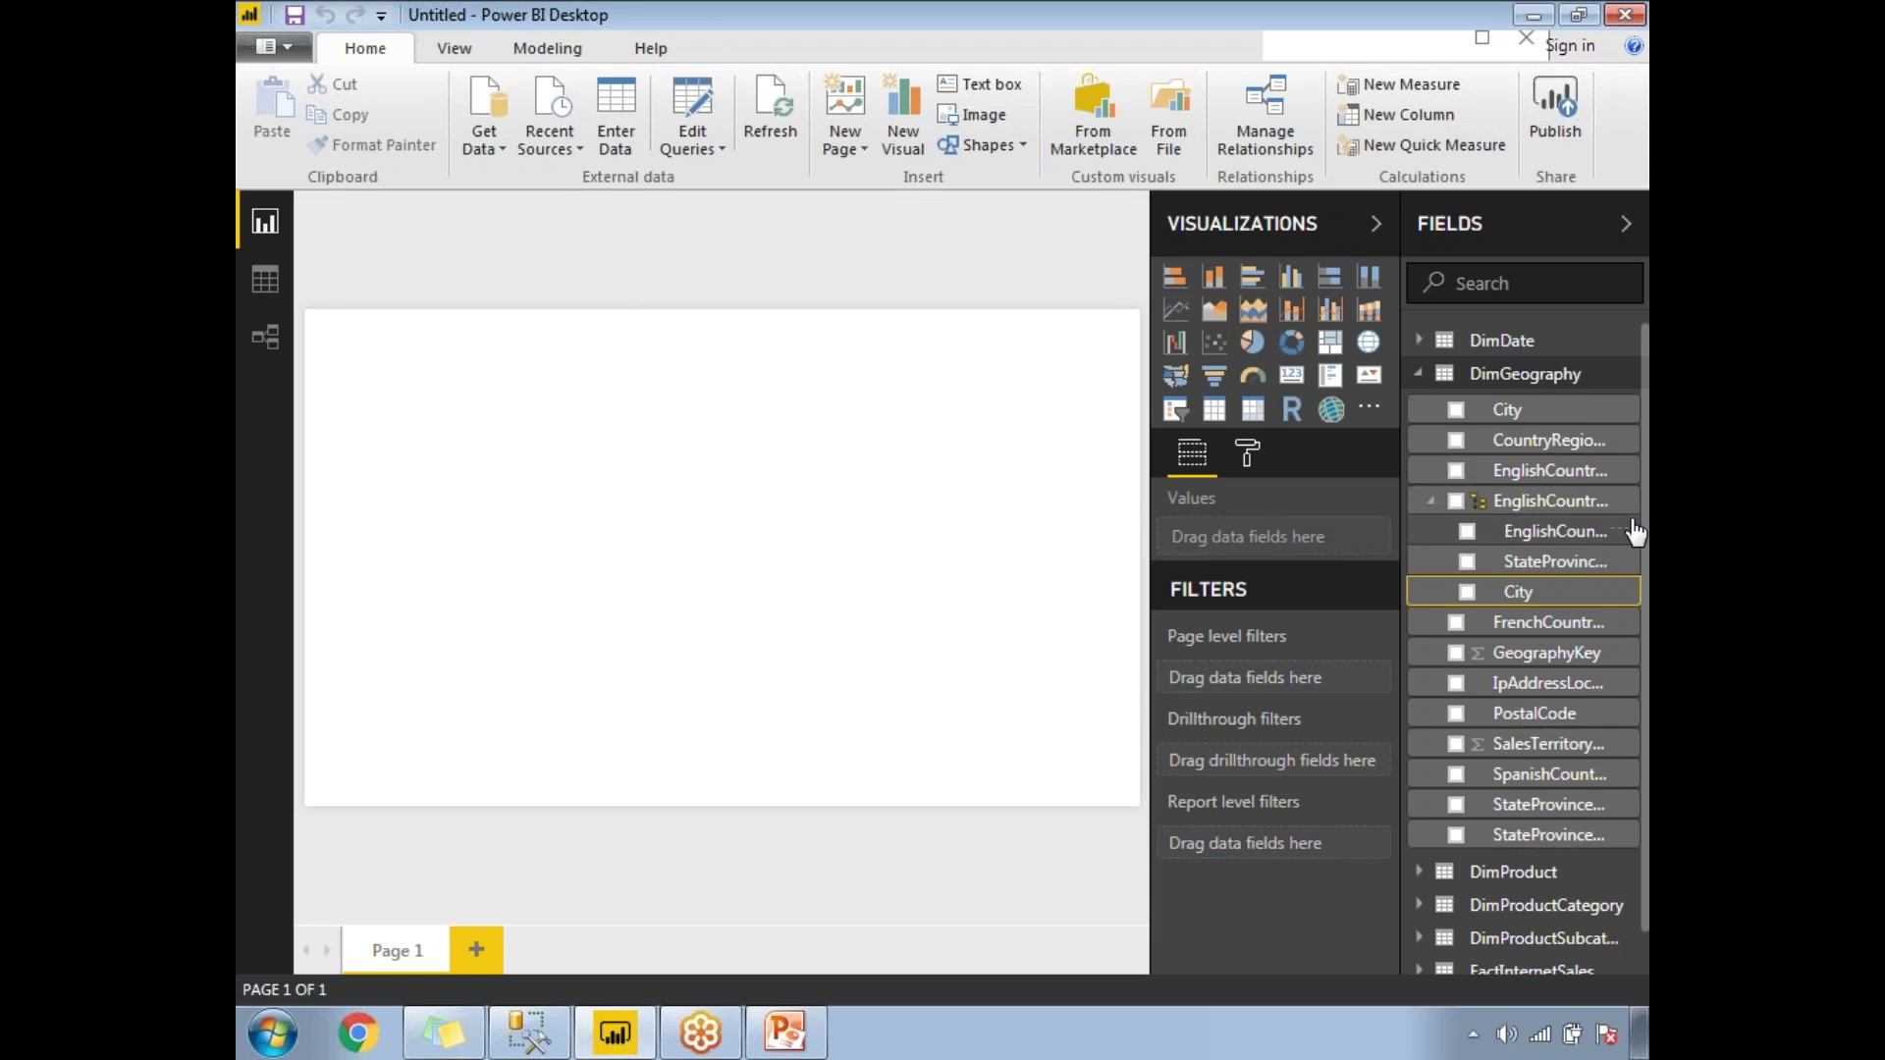
# Add a clustered column chart, enlarge it across most of the page, and use the EnglishCountryRegionName Hierarchy as its axis
pyautogui.scroll(-1, 1642, 628)
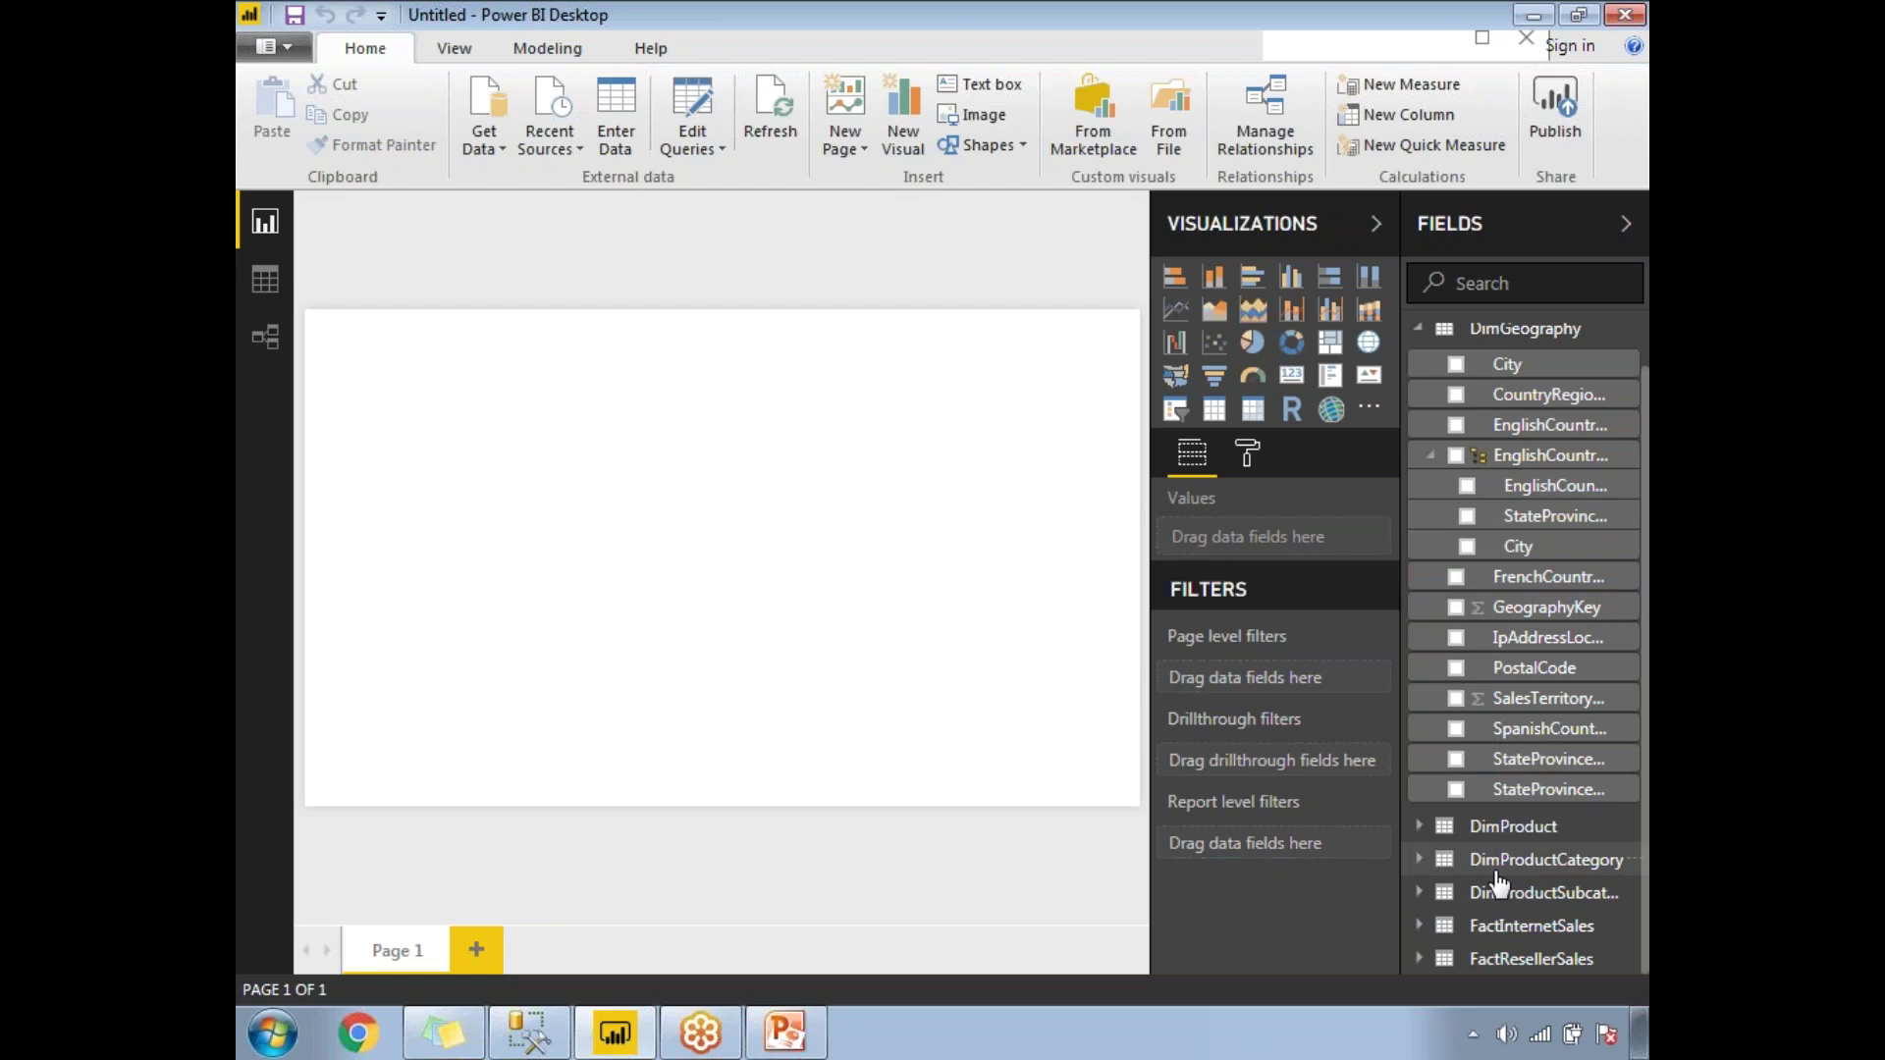
pyautogui.click(1292, 284)
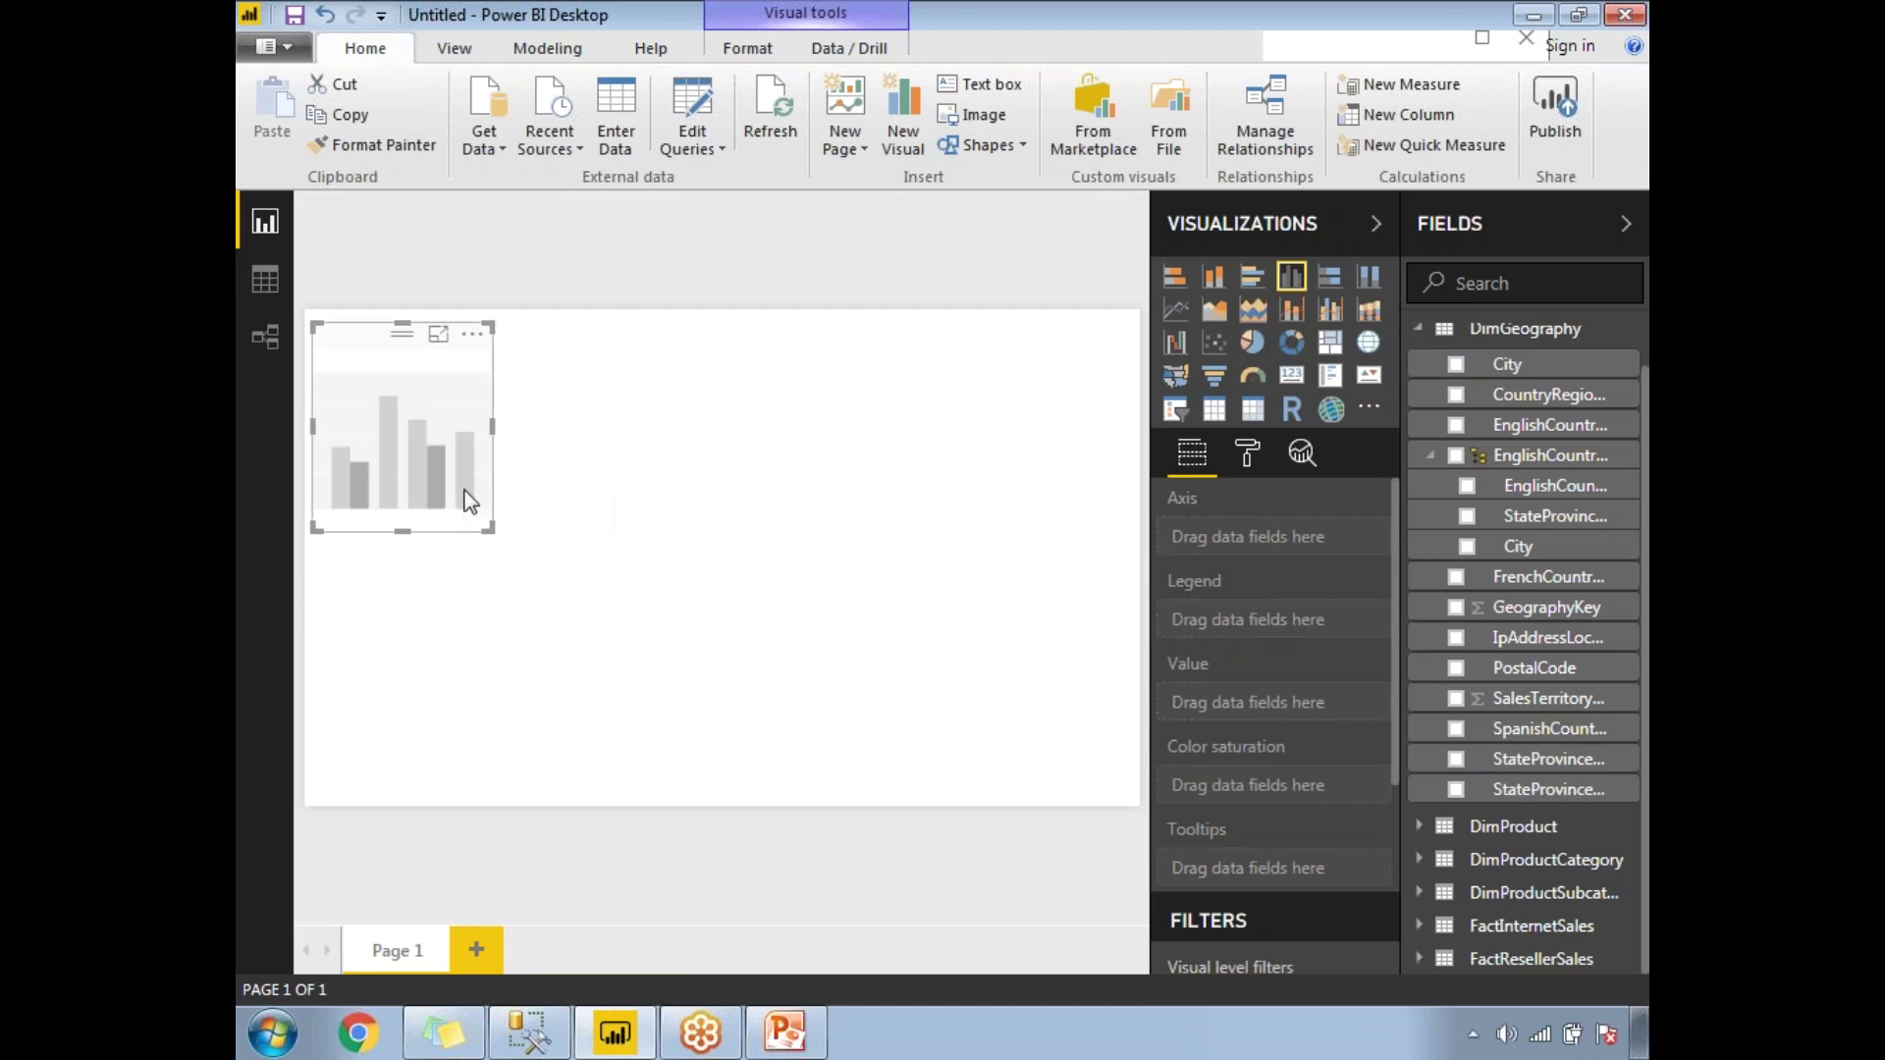
pyautogui.moveTo(489, 531); pyautogui.dragTo(1074, 773)
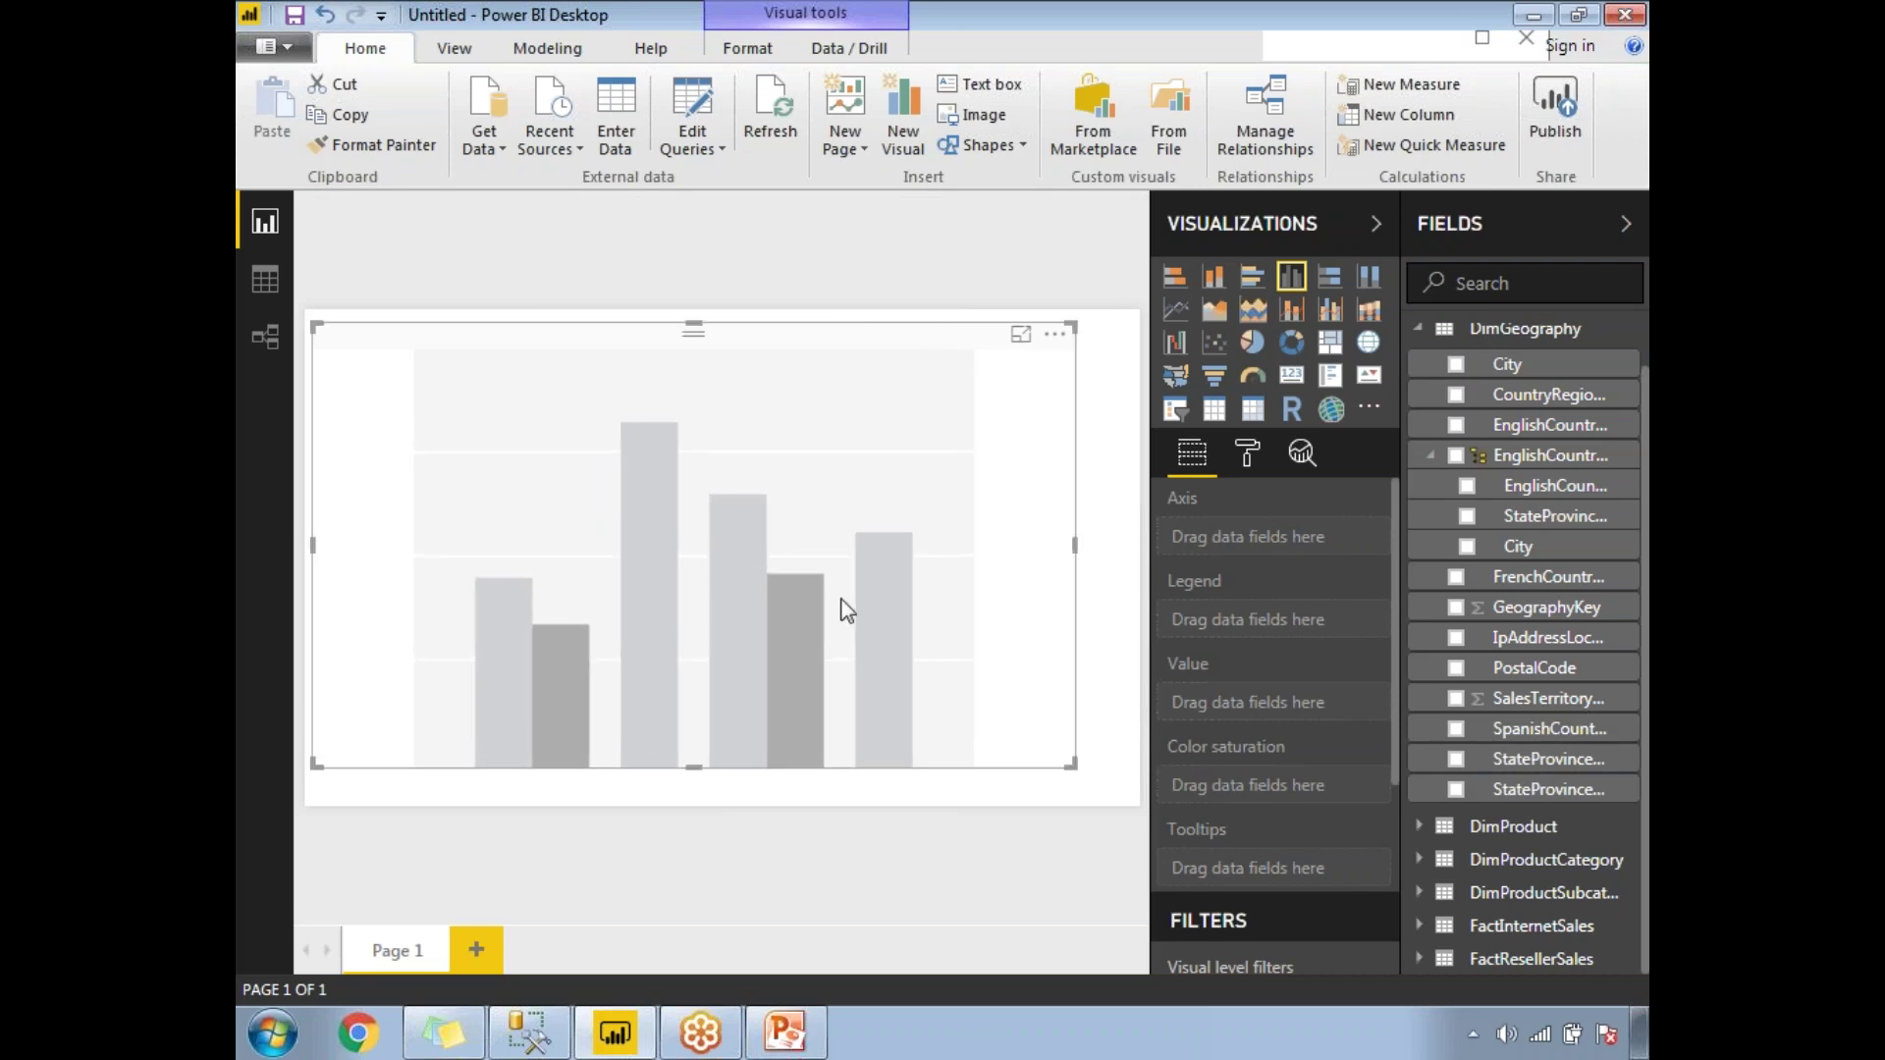
pyautogui.click(1456, 456)
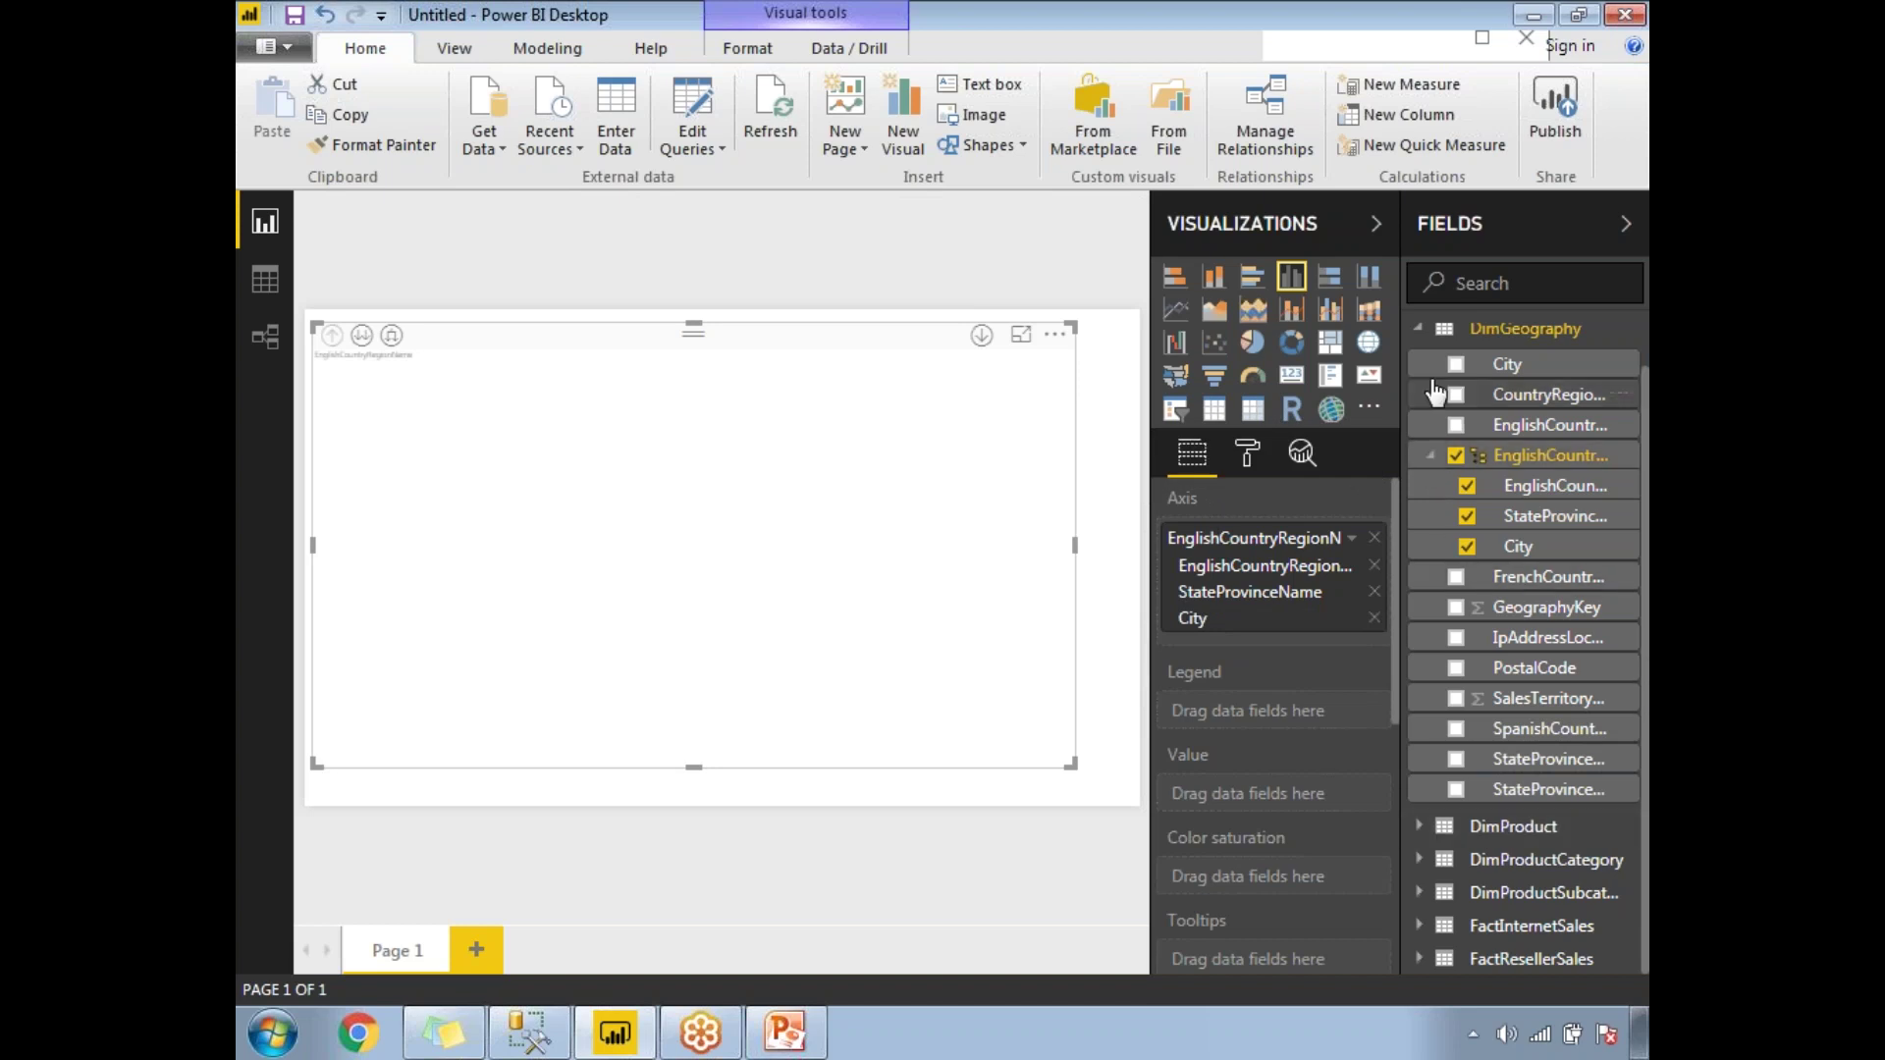
# Try the SalesAmount field of FactInternetSales as the column chart's value, and remove it again
pyautogui.click(1418, 332)
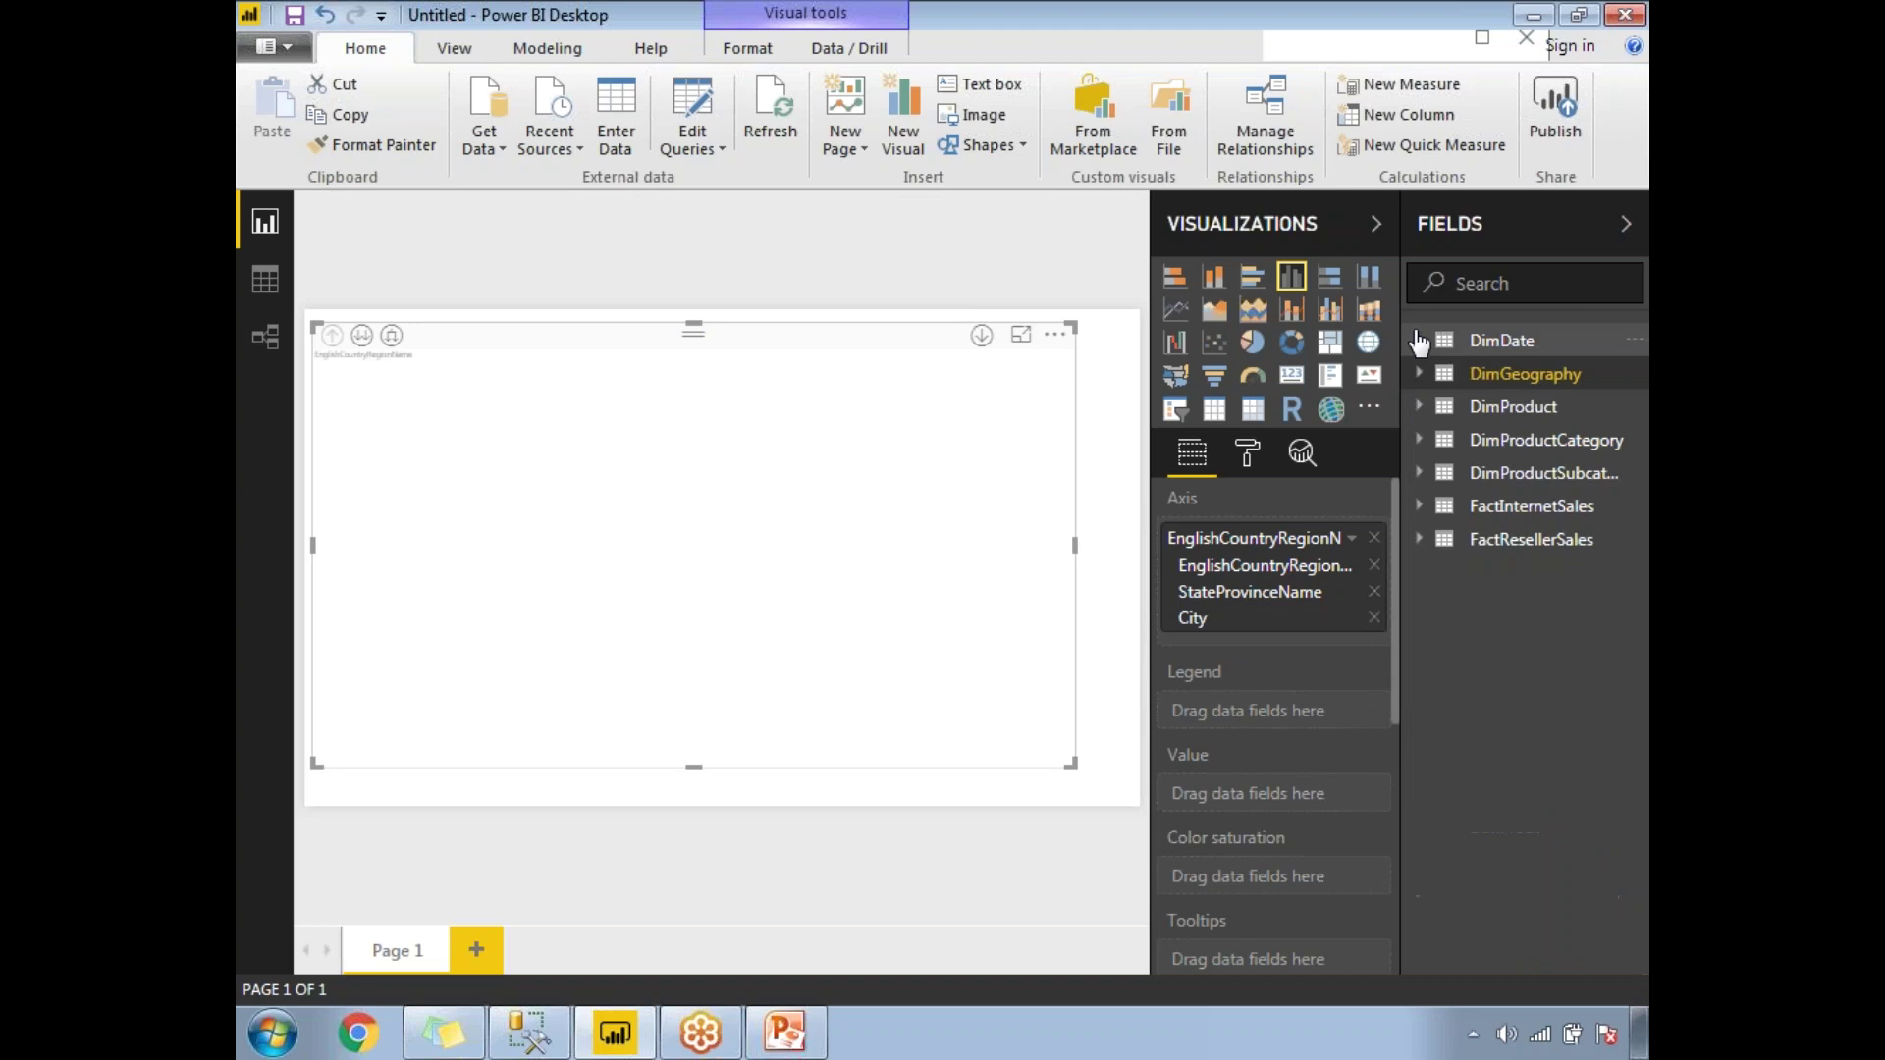
pyautogui.click(1419, 508)
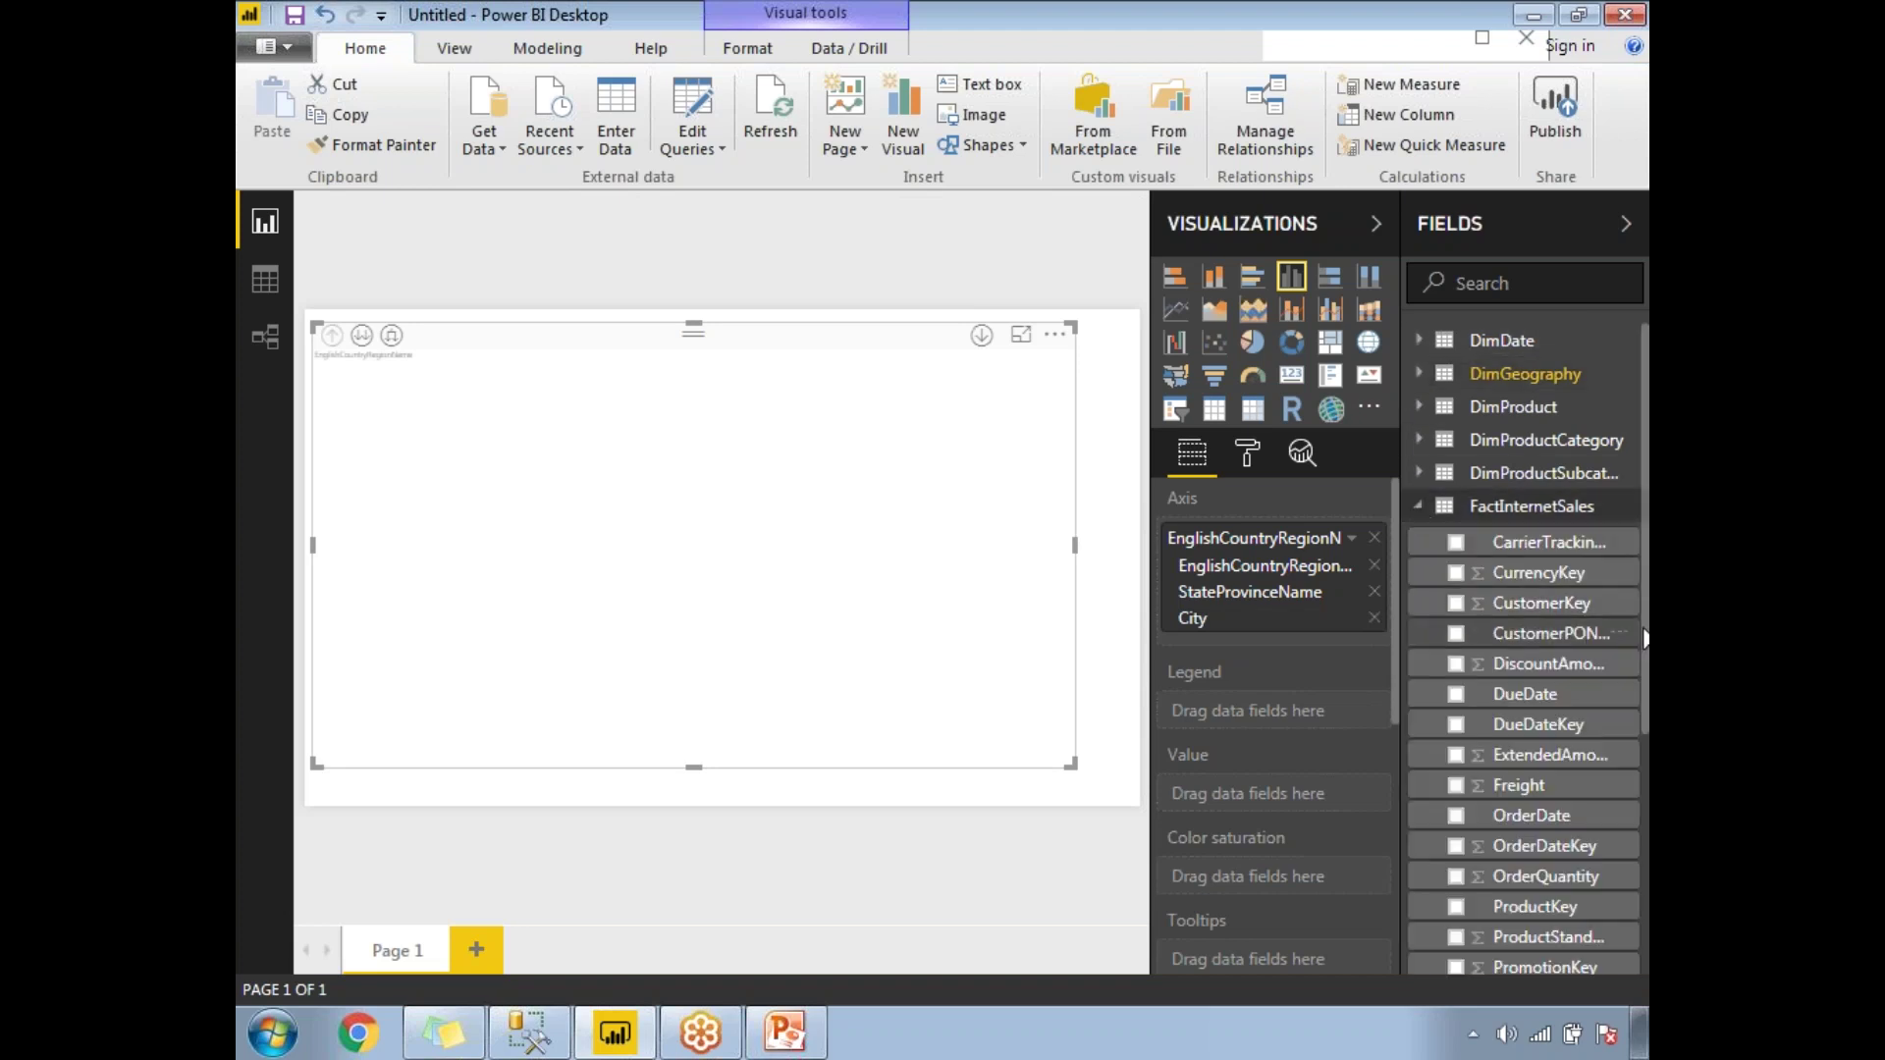
pyautogui.scroll(-3, 1630, 640)
pyautogui.scroll(-4, 1527, 648)
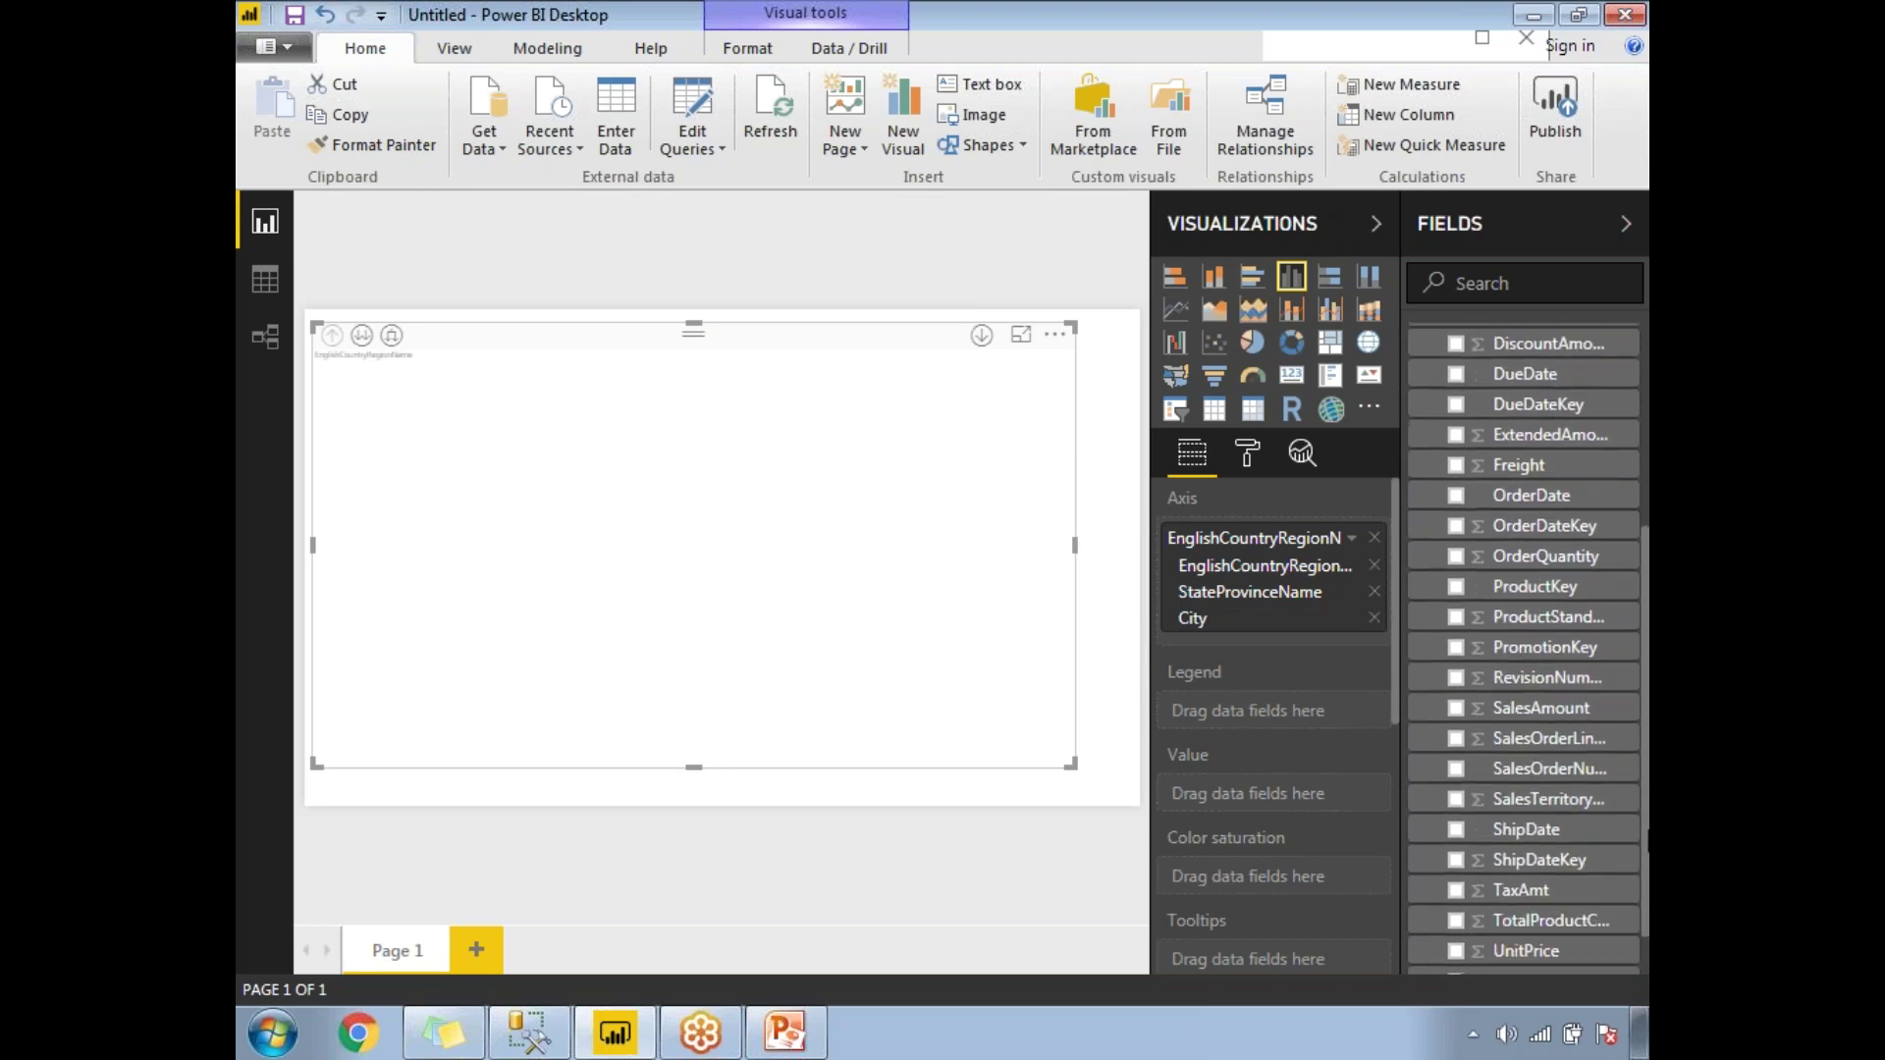
pyautogui.click(1458, 709)
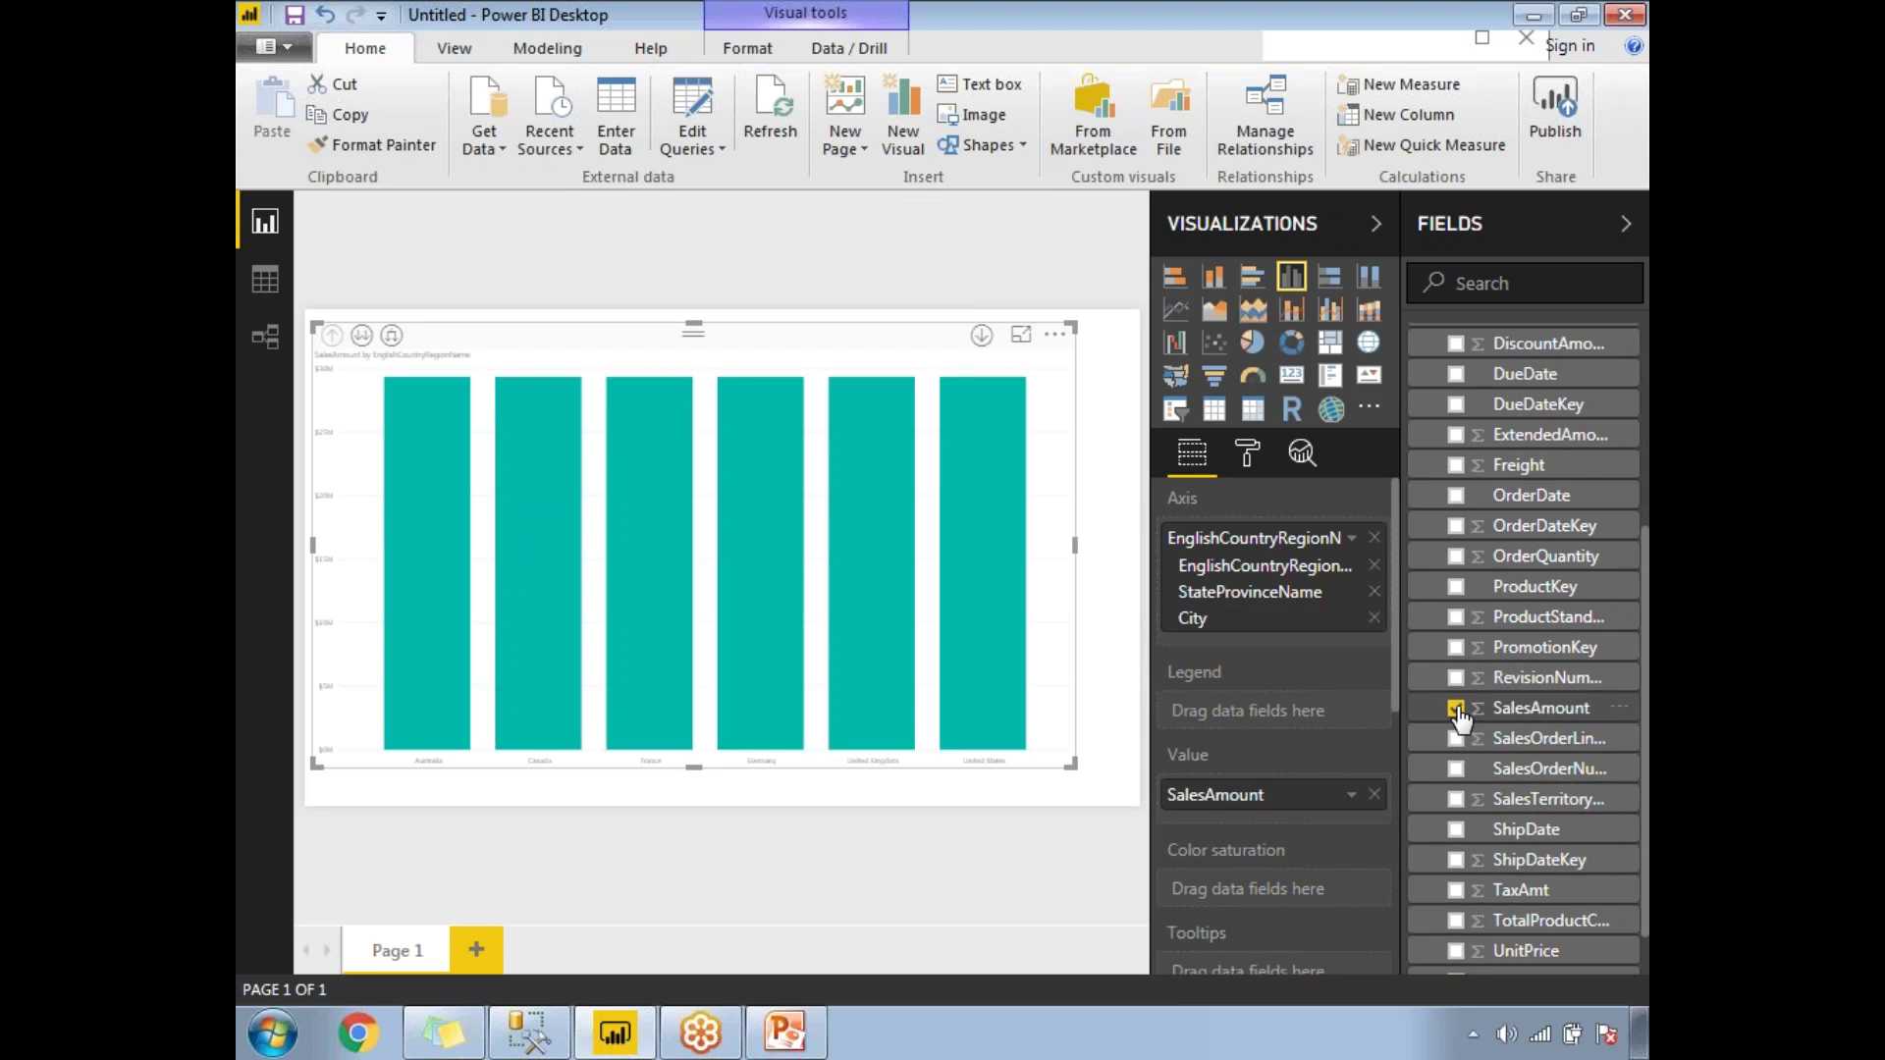
pyautogui.click(1458, 709)
pyautogui.scroll(3, 1638, 515)
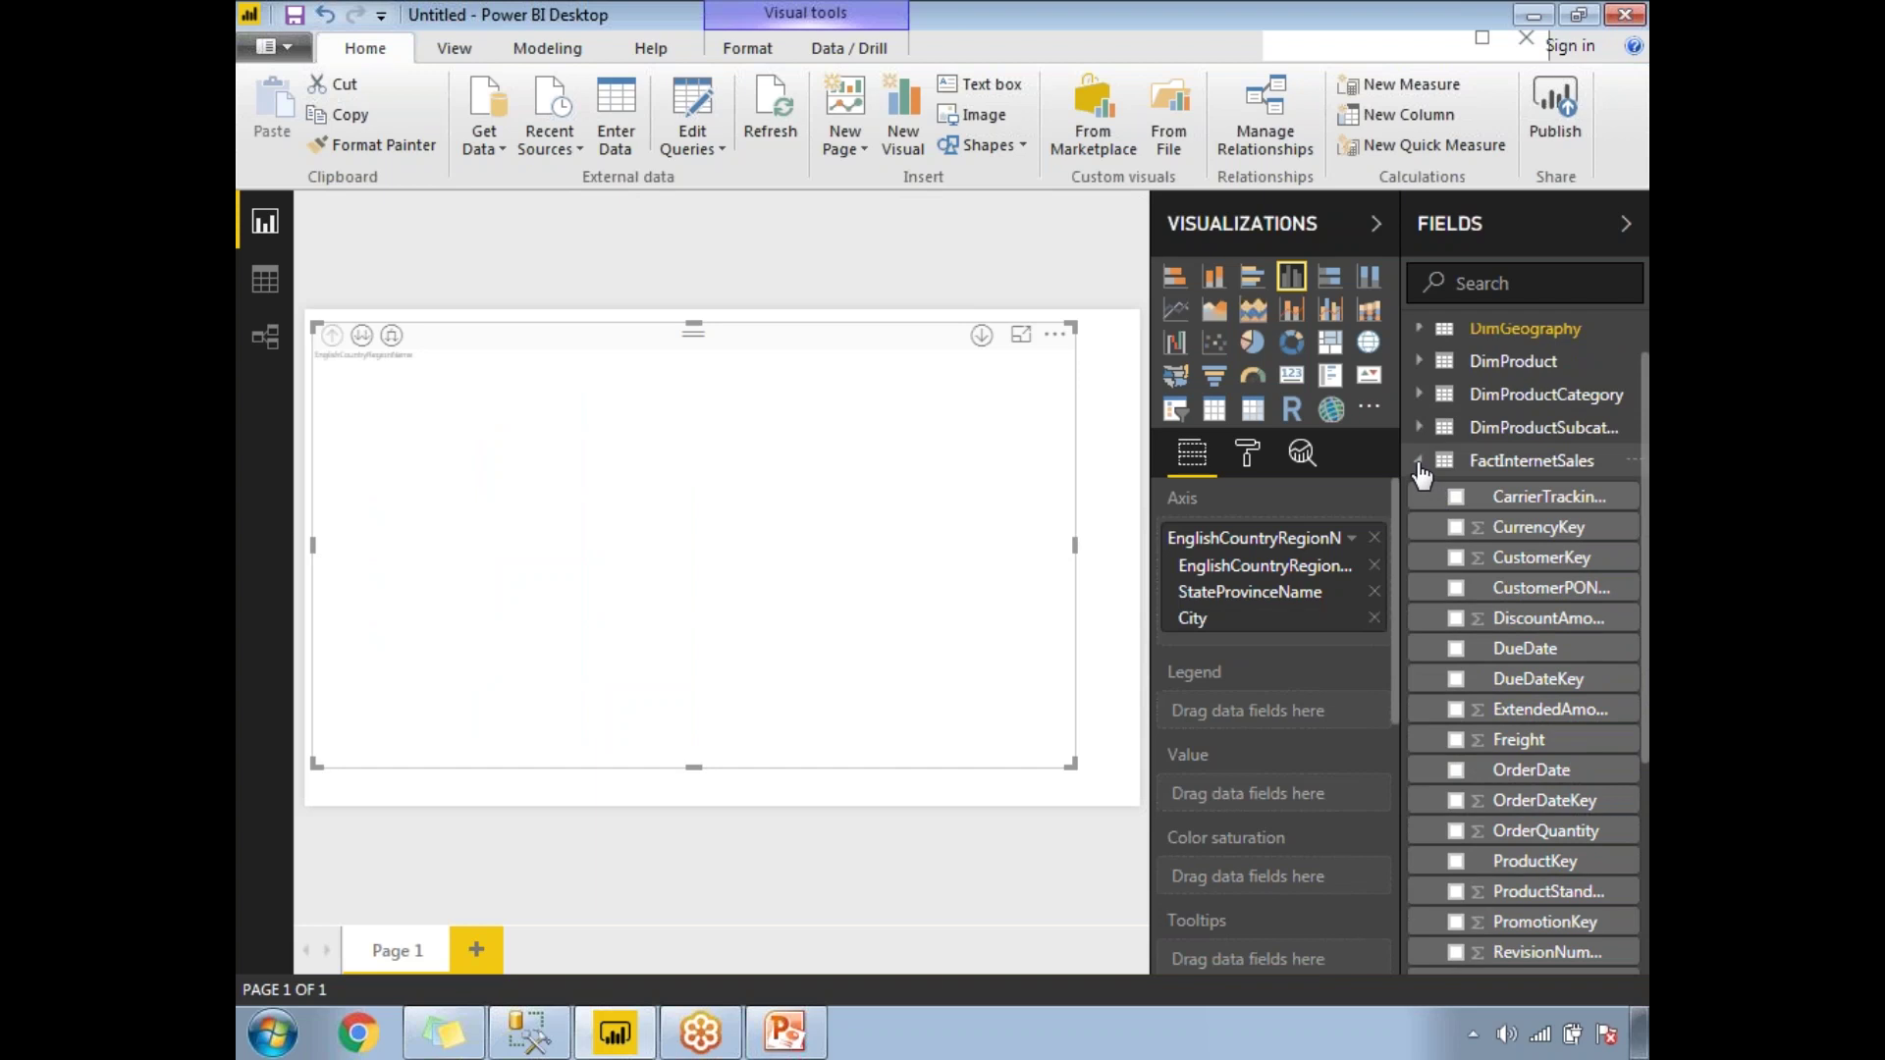
# Use the SalesAmount field of FactResellerSales as the column chart's value and inspect the United Kingdom column
pyautogui.click(1419, 464)
pyautogui.click(1419, 540)
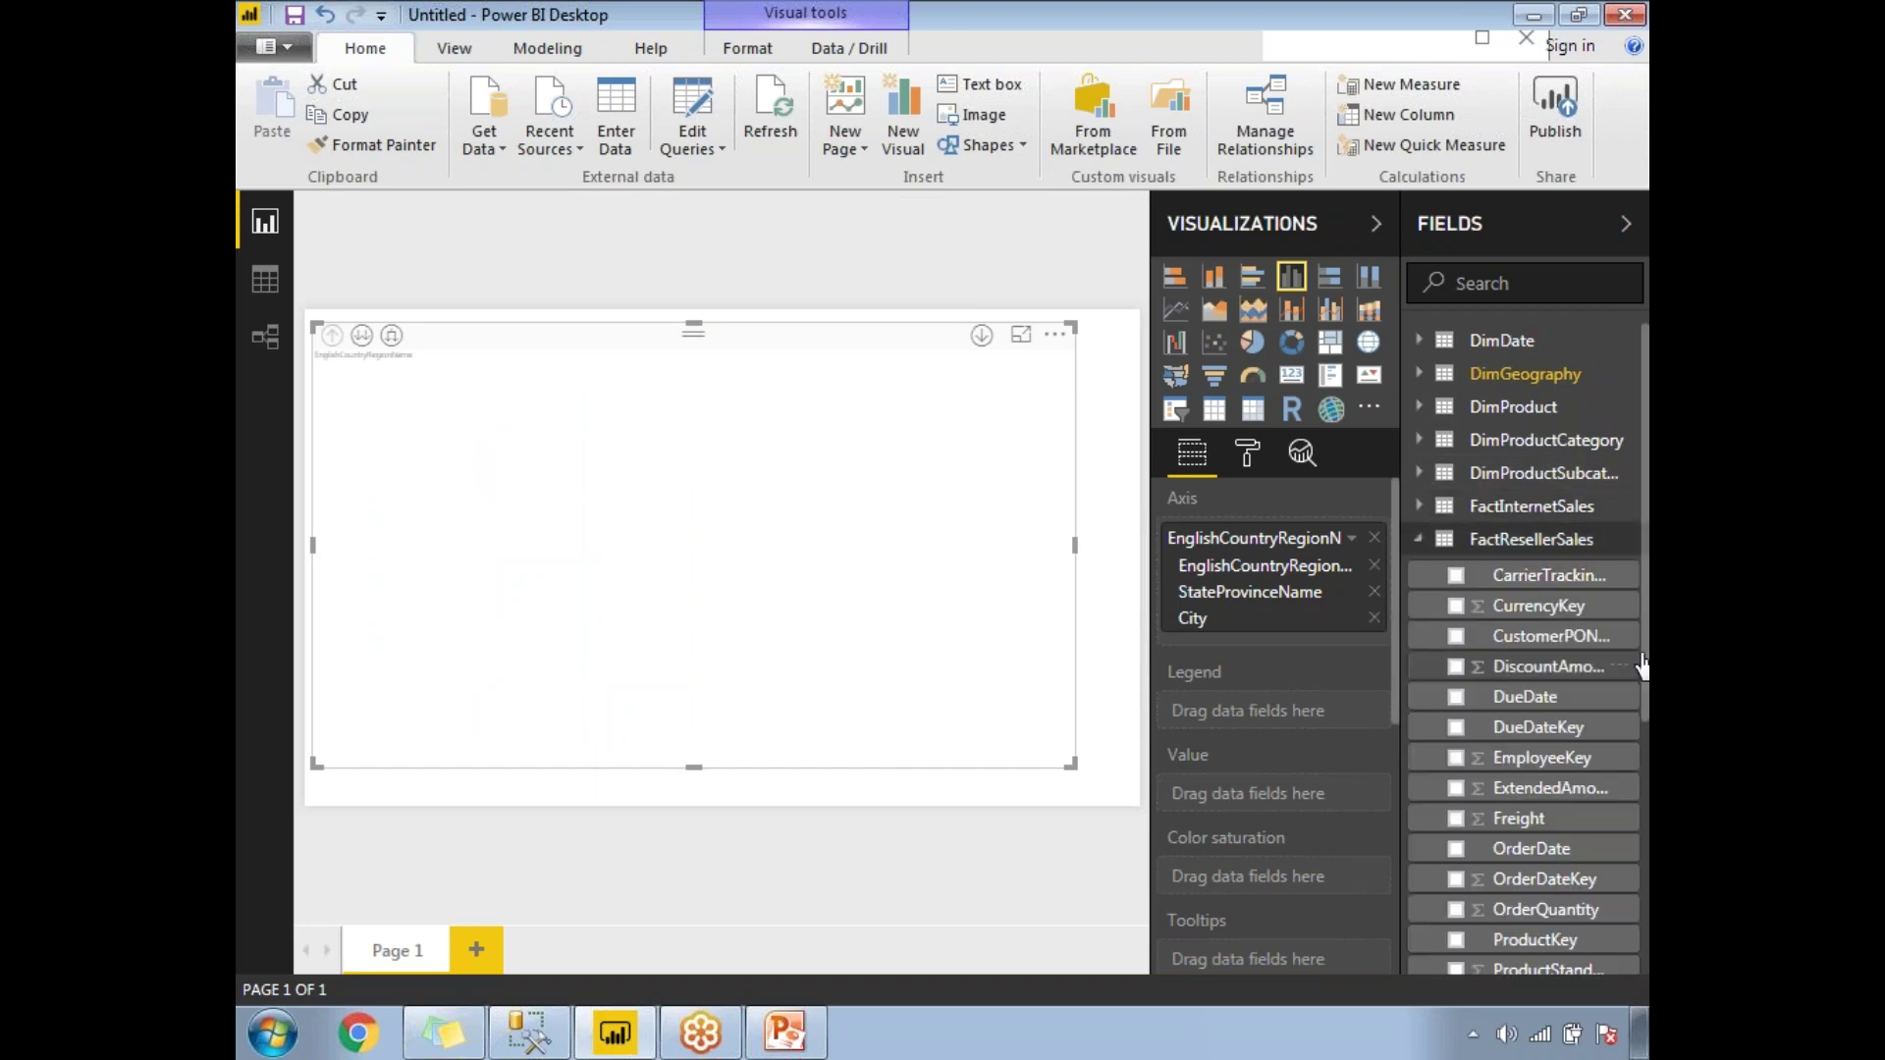
pyautogui.moveTo(1645, 664); pyautogui.dragTo(1646, 884)
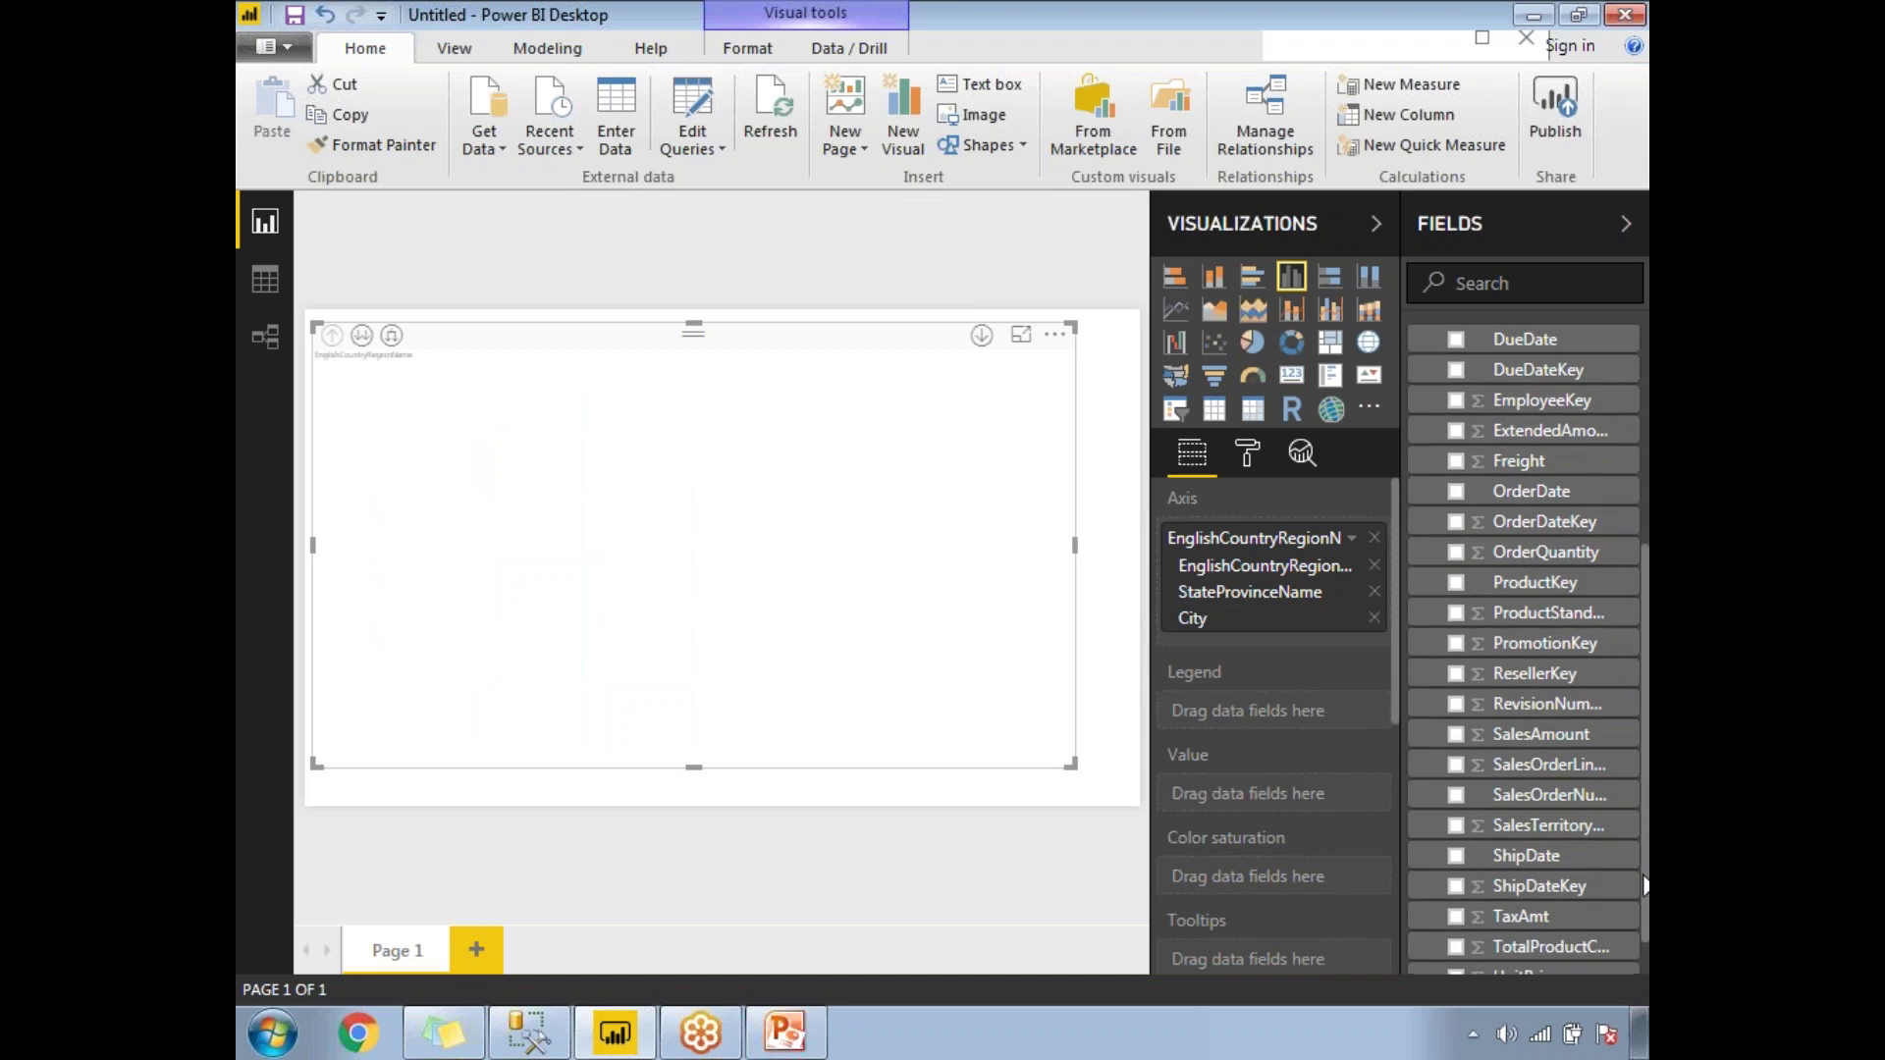
pyautogui.click(1456, 735)
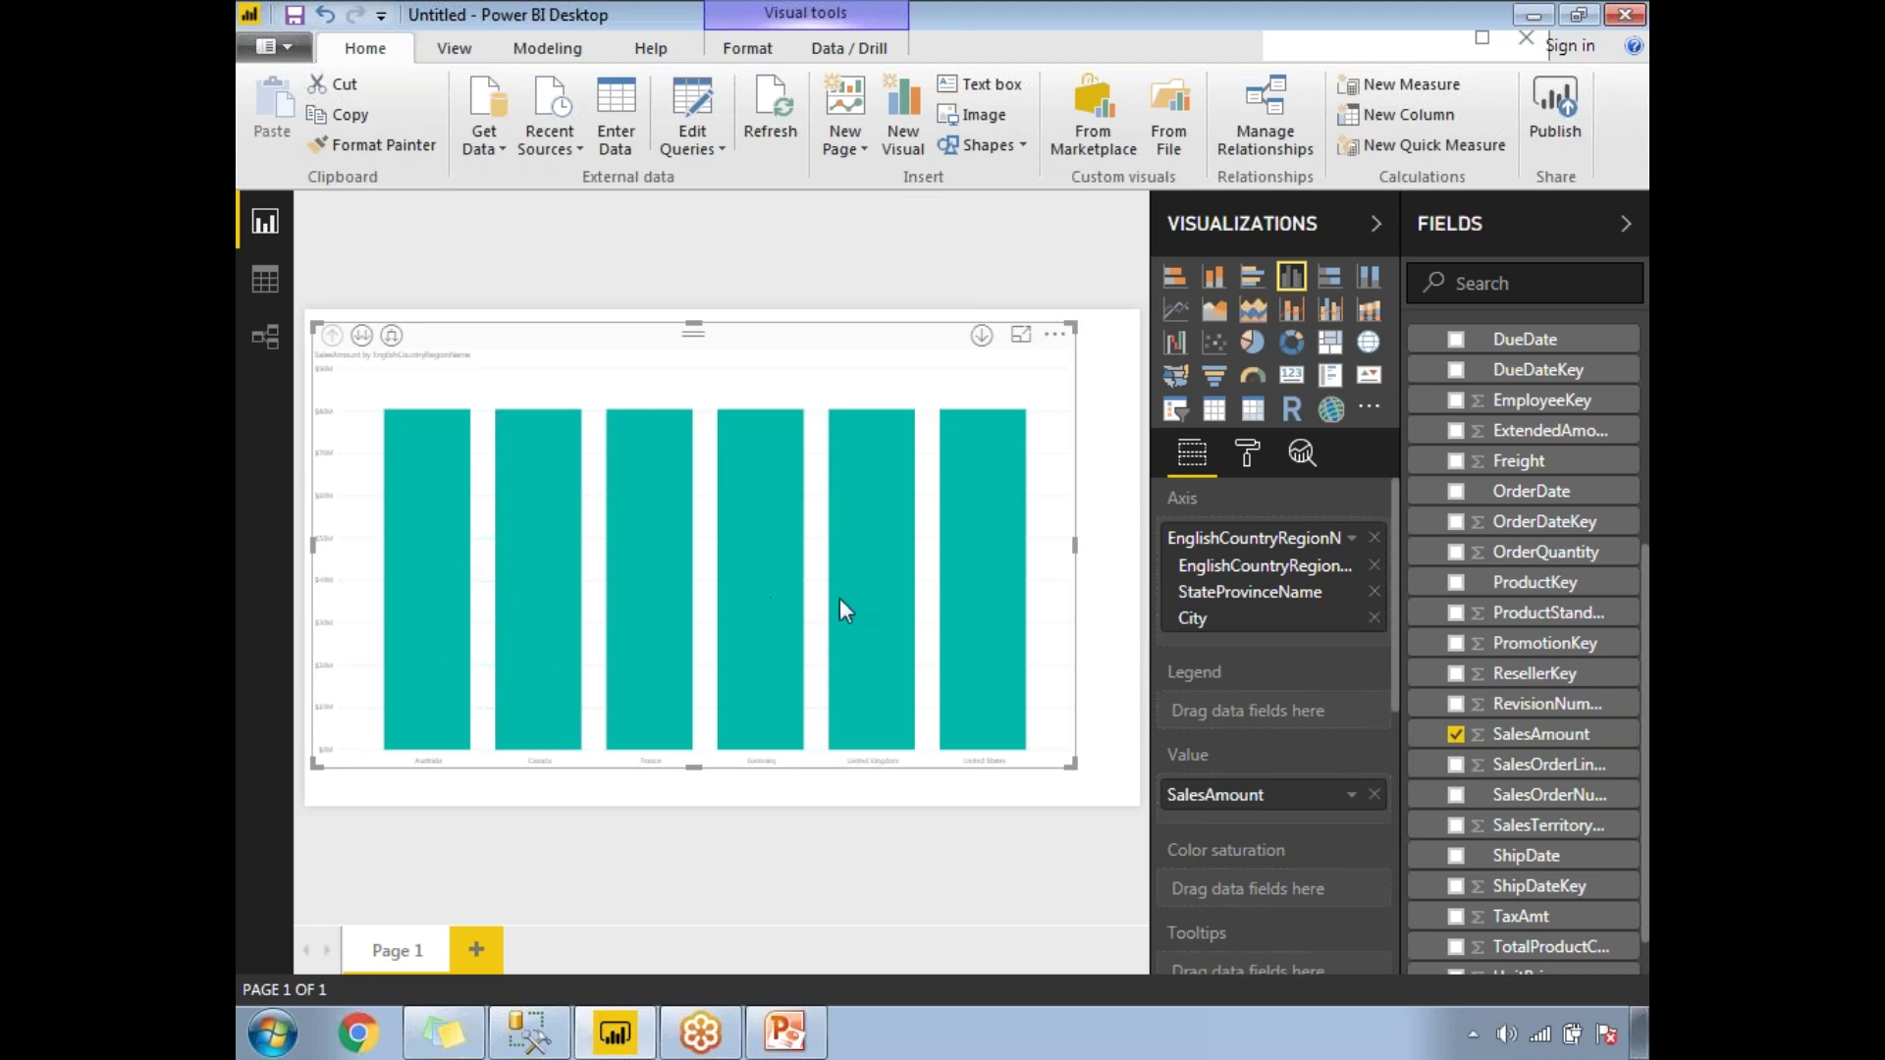
pyautogui.moveTo(840, 598)
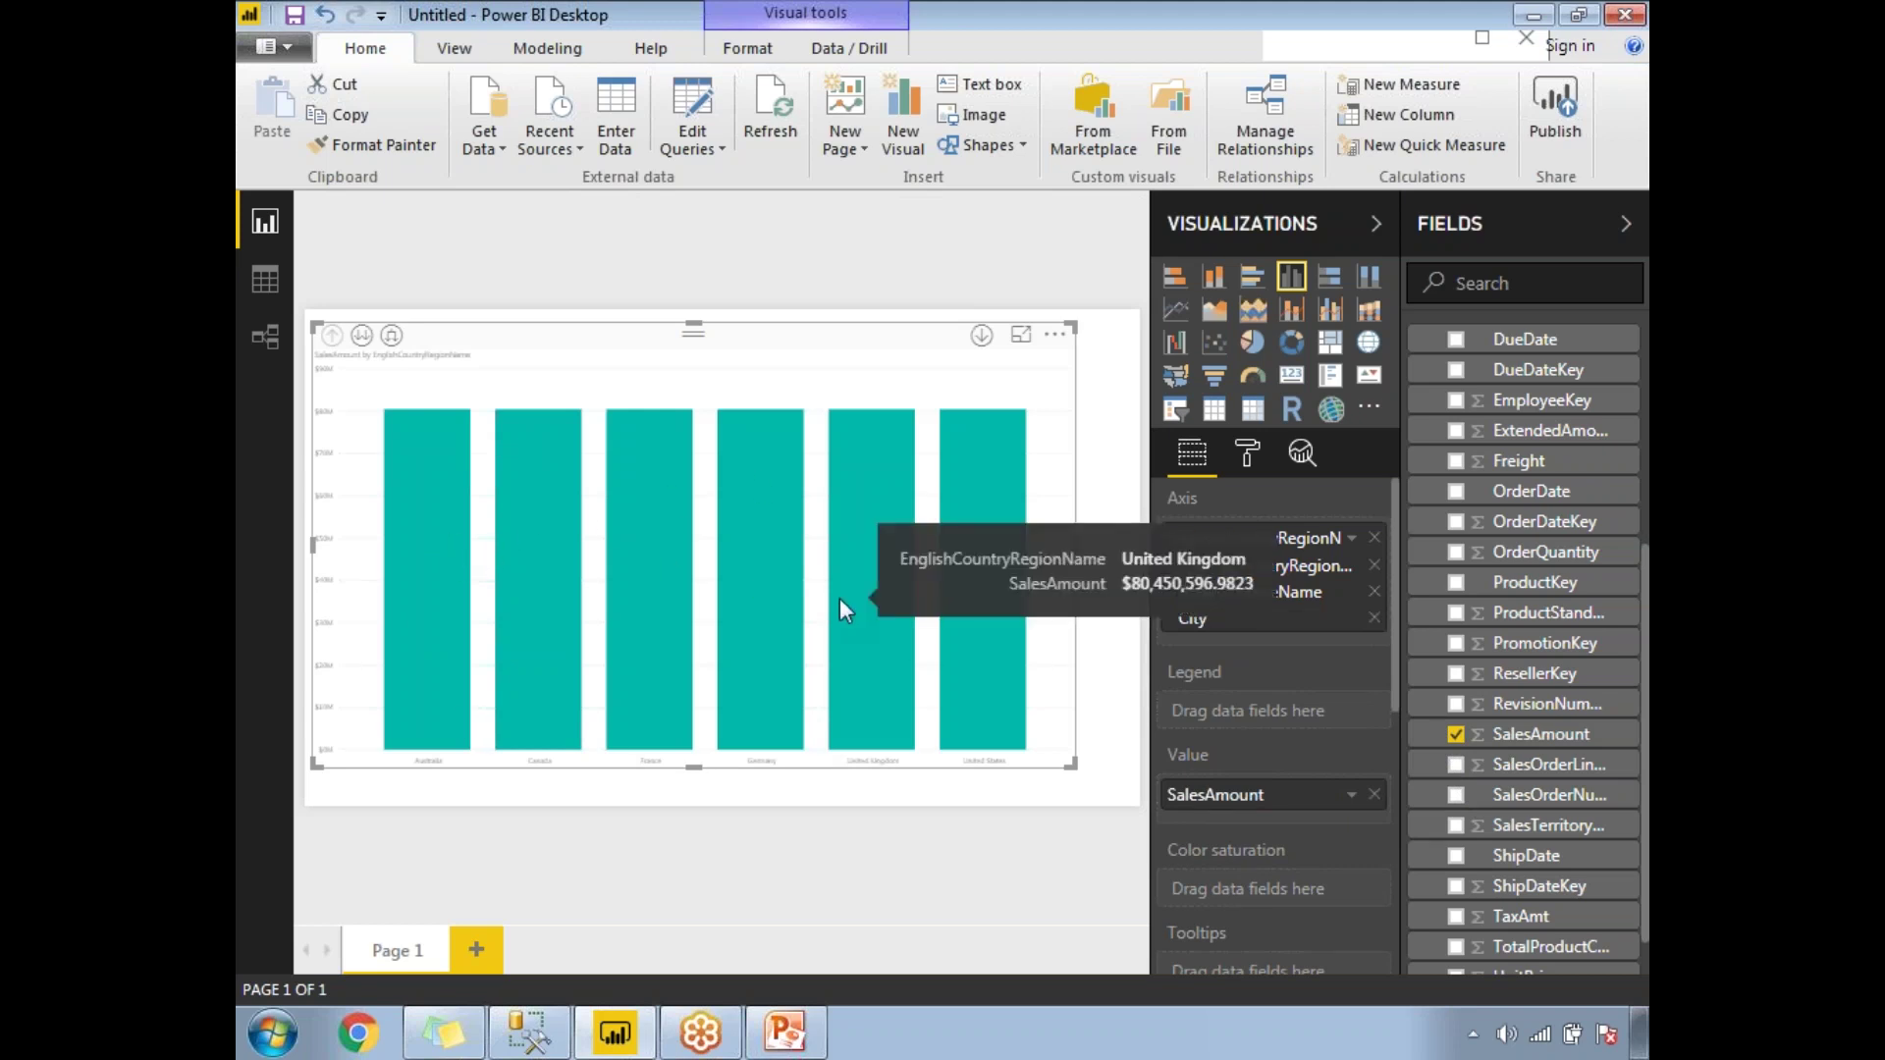
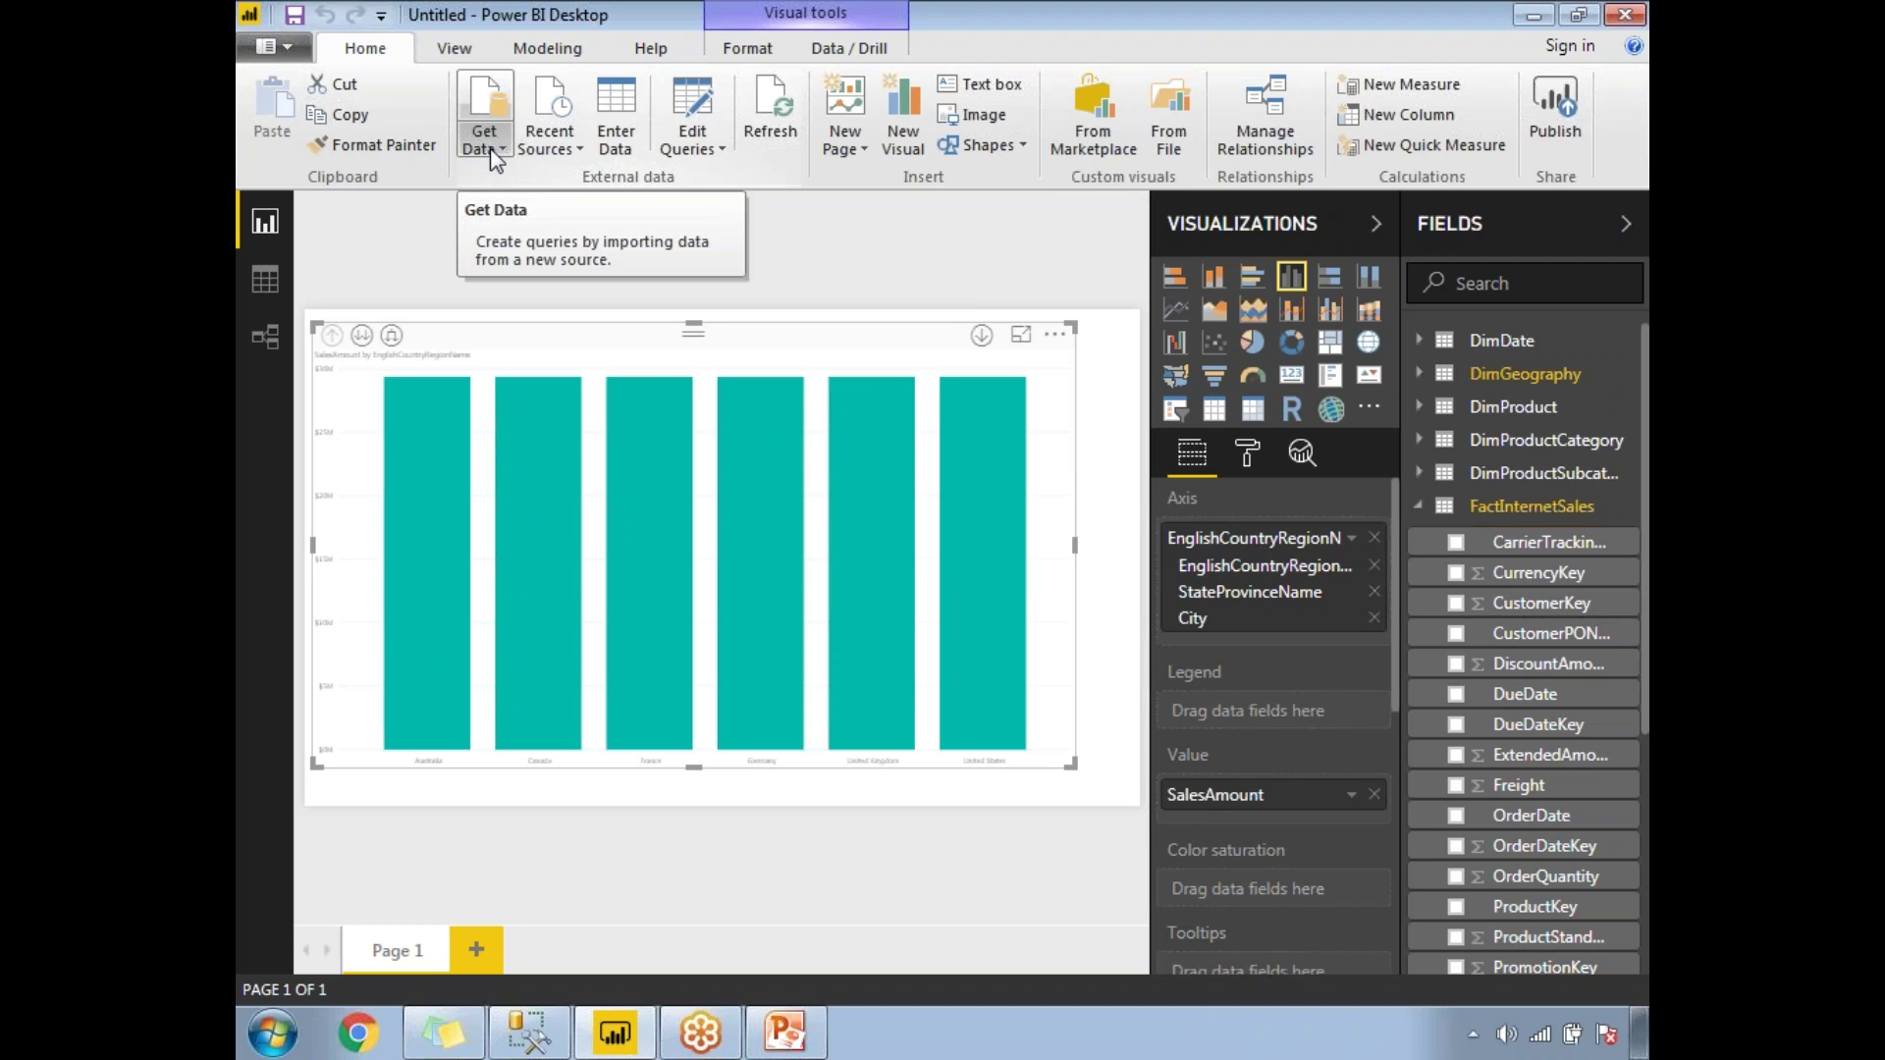
# Connect to the SQL Server instance .\sql2012 as a new data source in Import mode
pyautogui.click(483, 134)
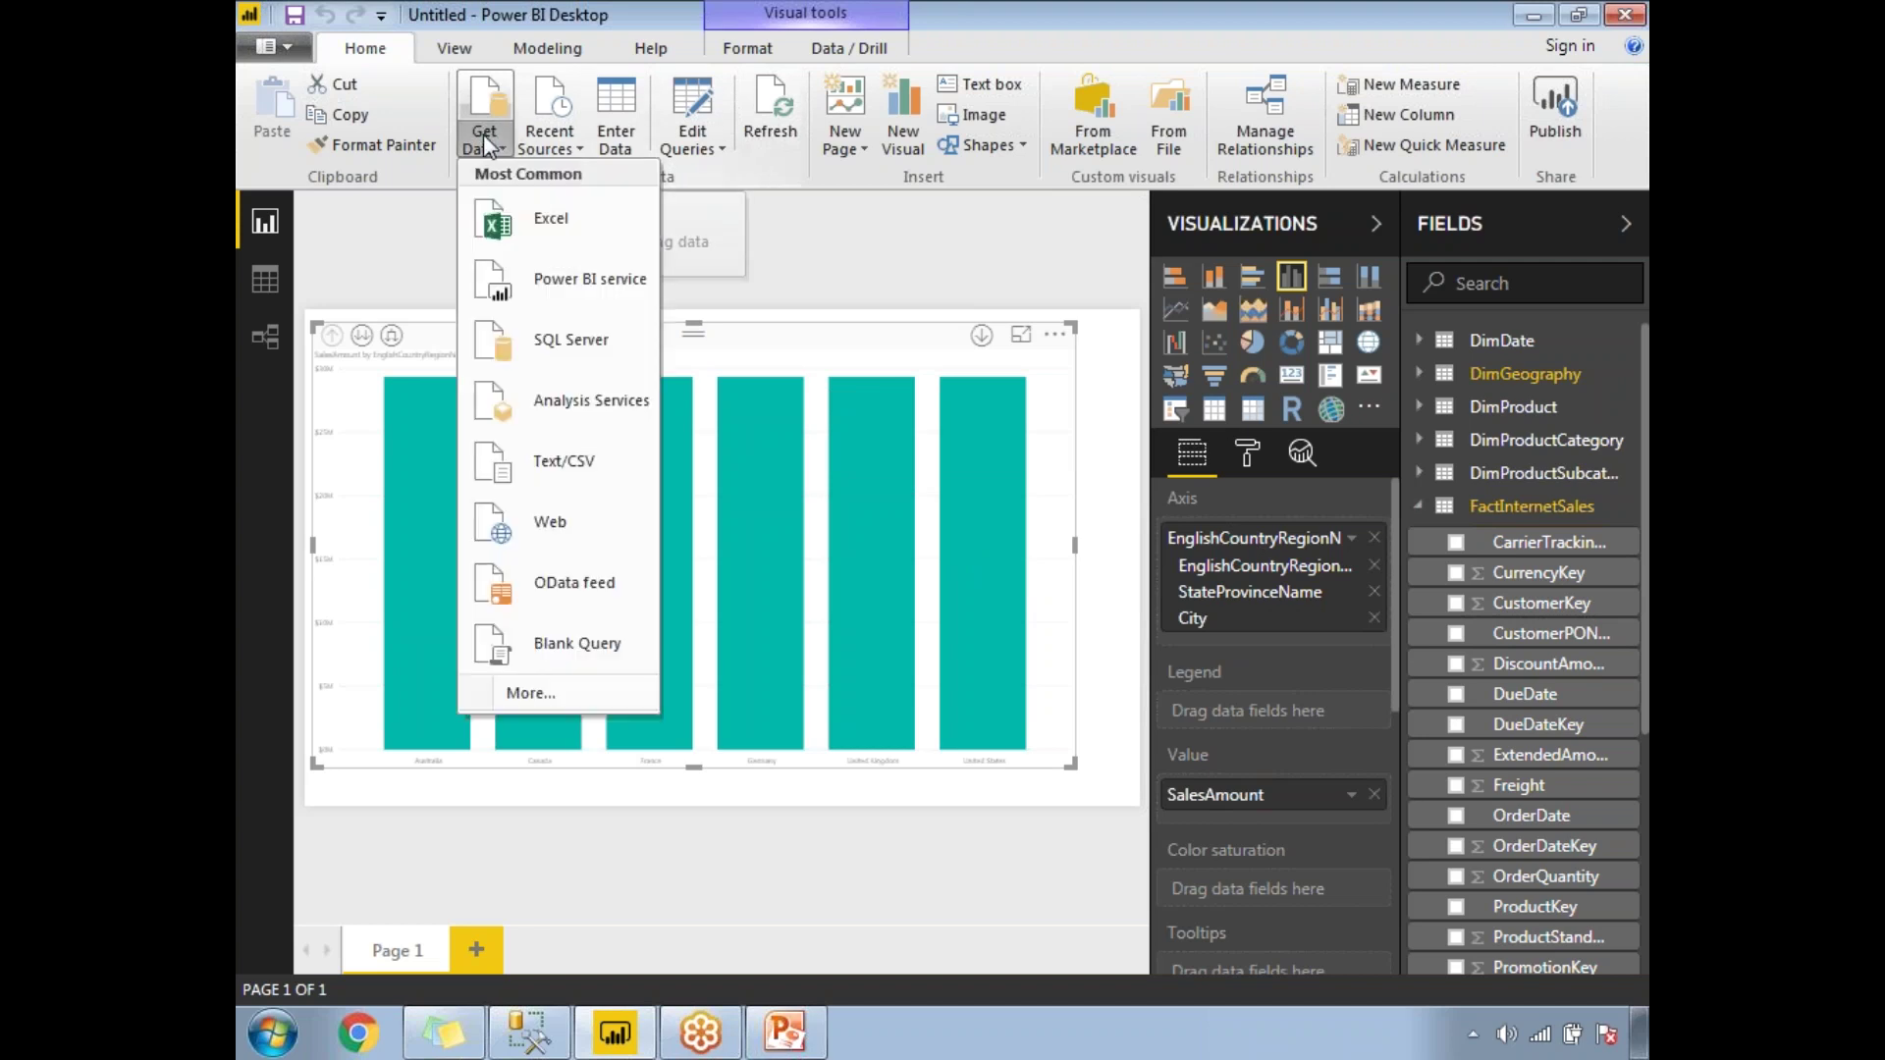
pyautogui.click(554, 343)
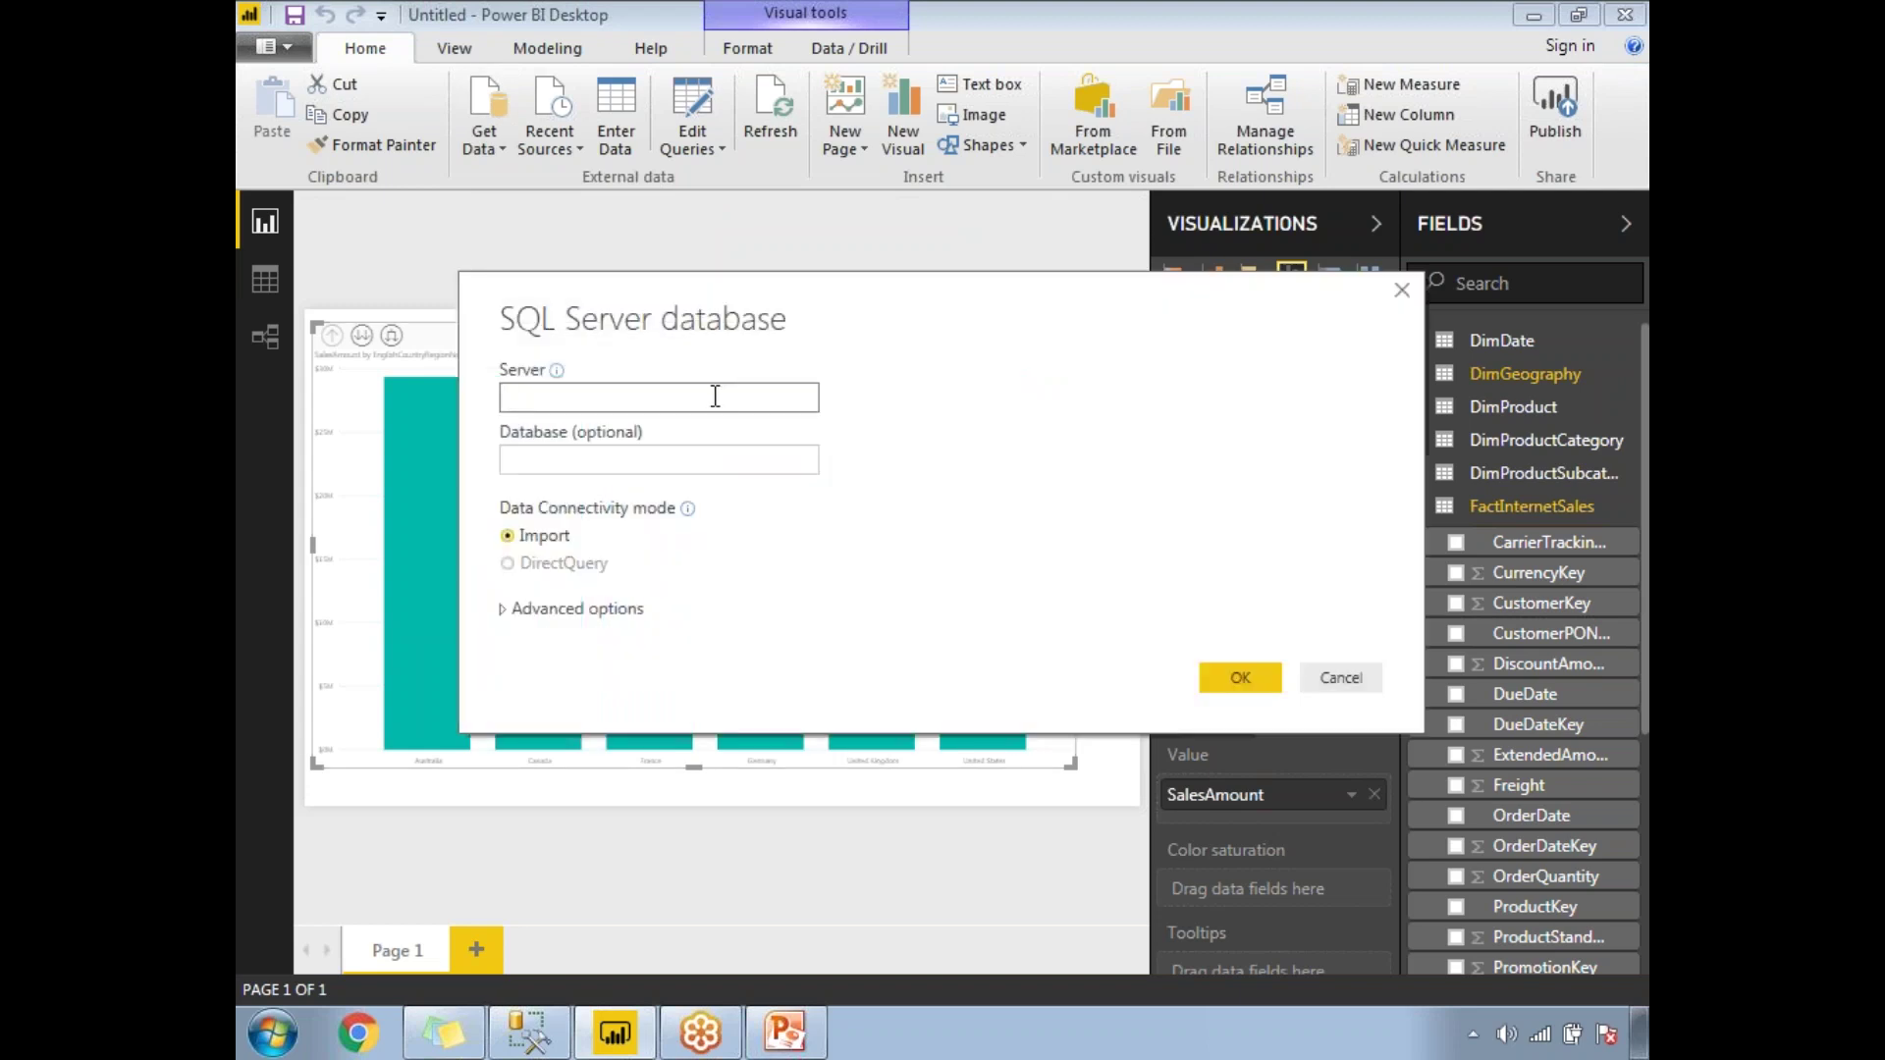
pyautogui.write('\\sql2012')
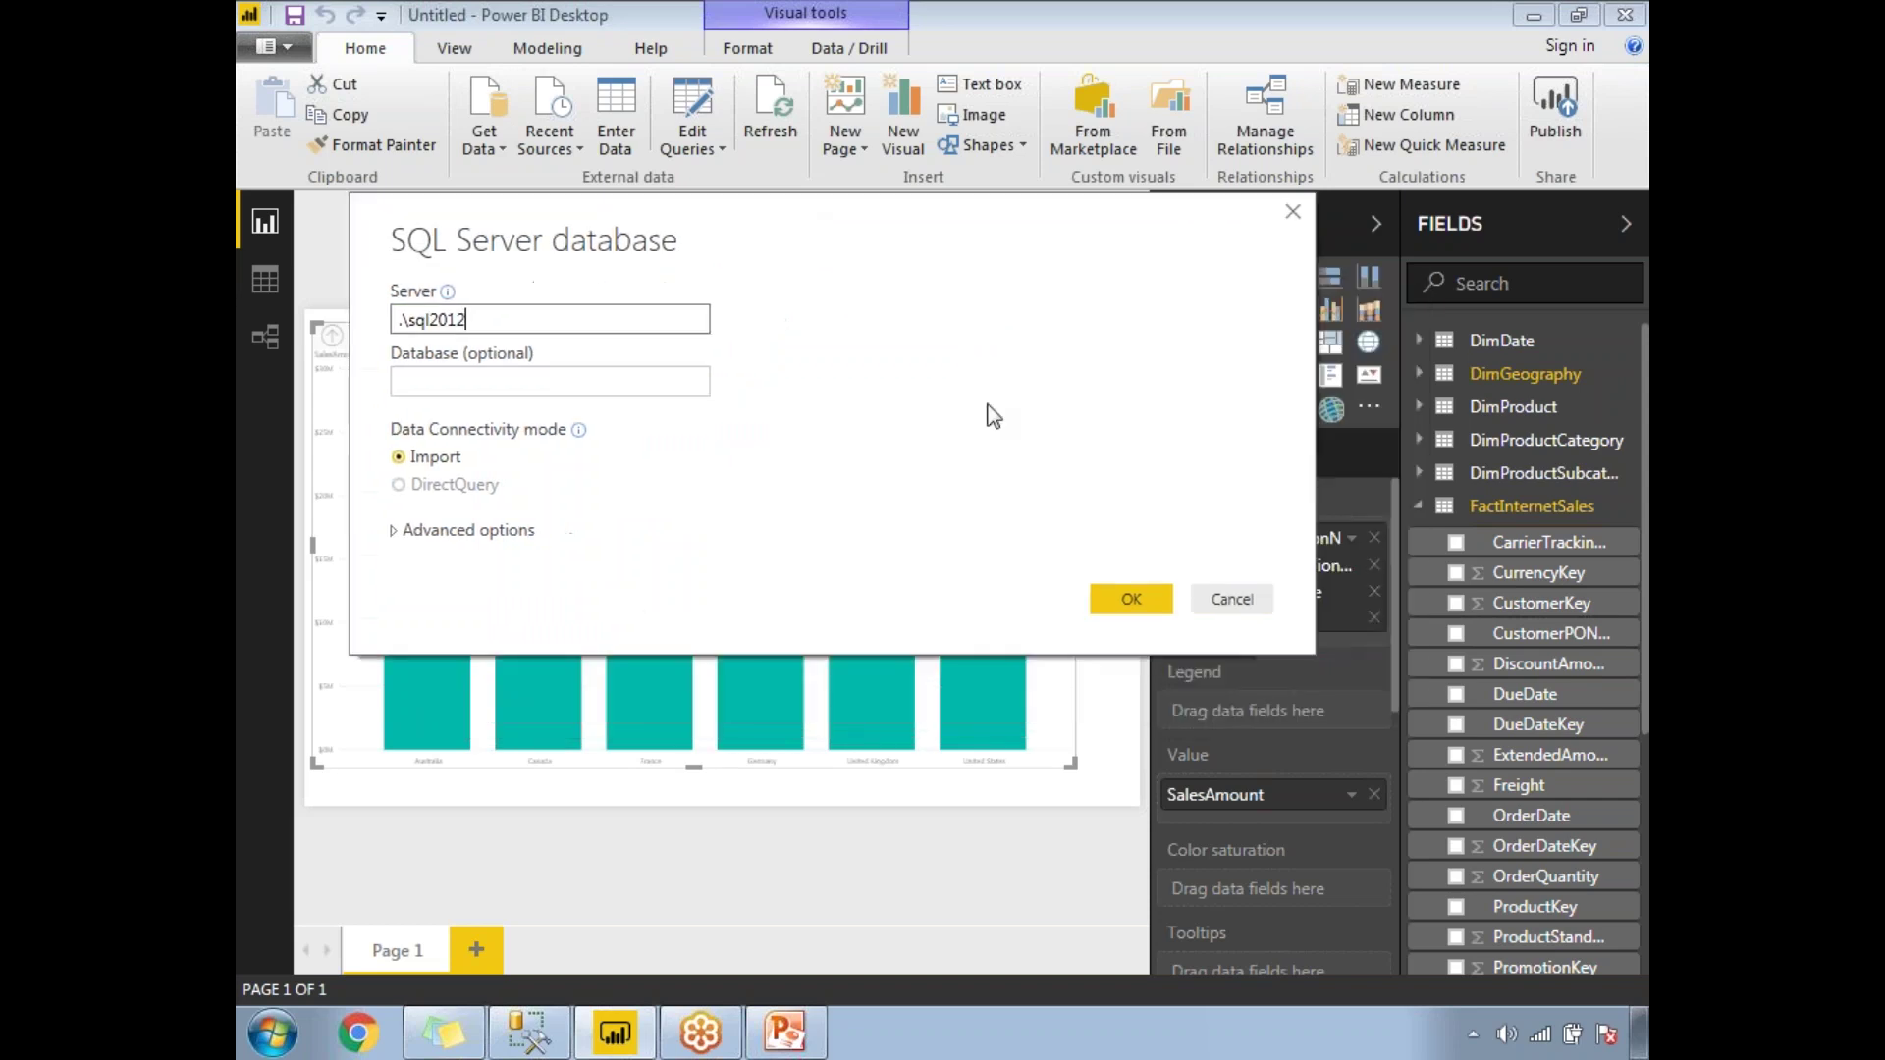
pyautogui.click(1134, 599)
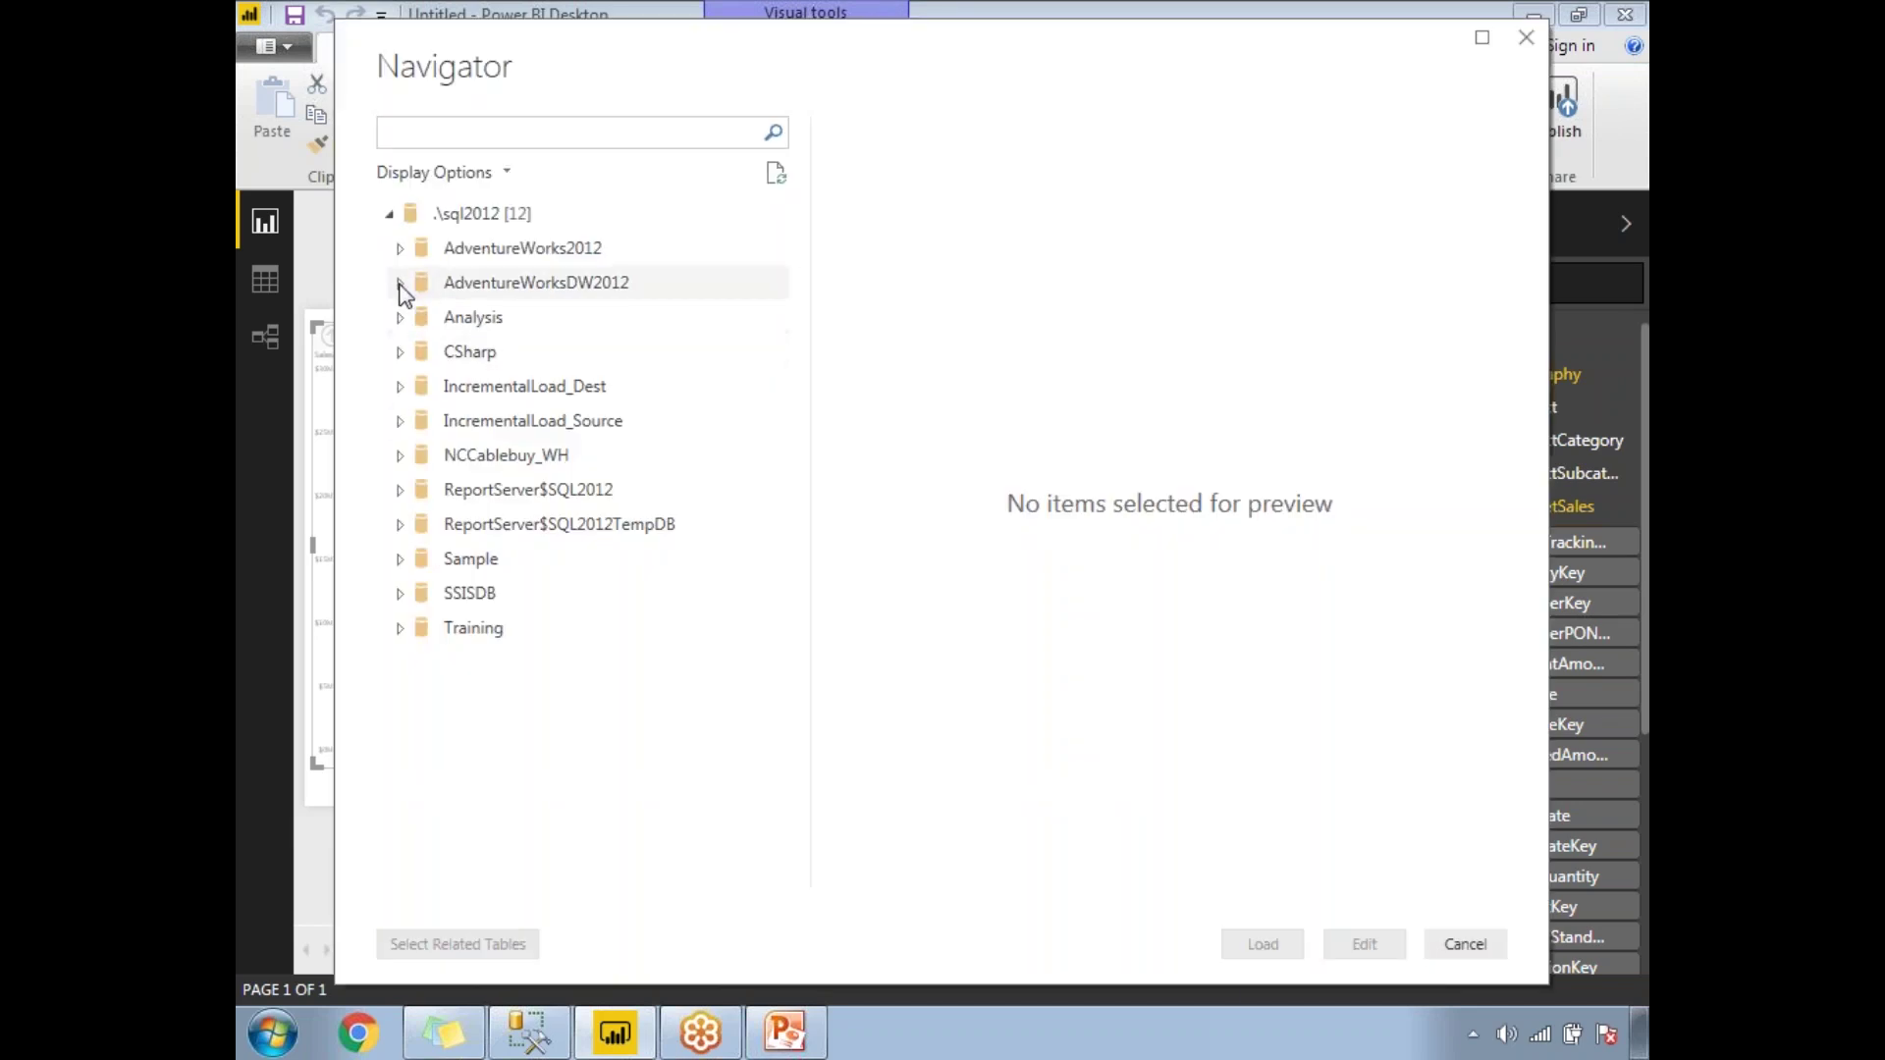
# Load the DimCustomer table from the AdventureWorksDW2012 database into the report
pyautogui.click(400, 283)
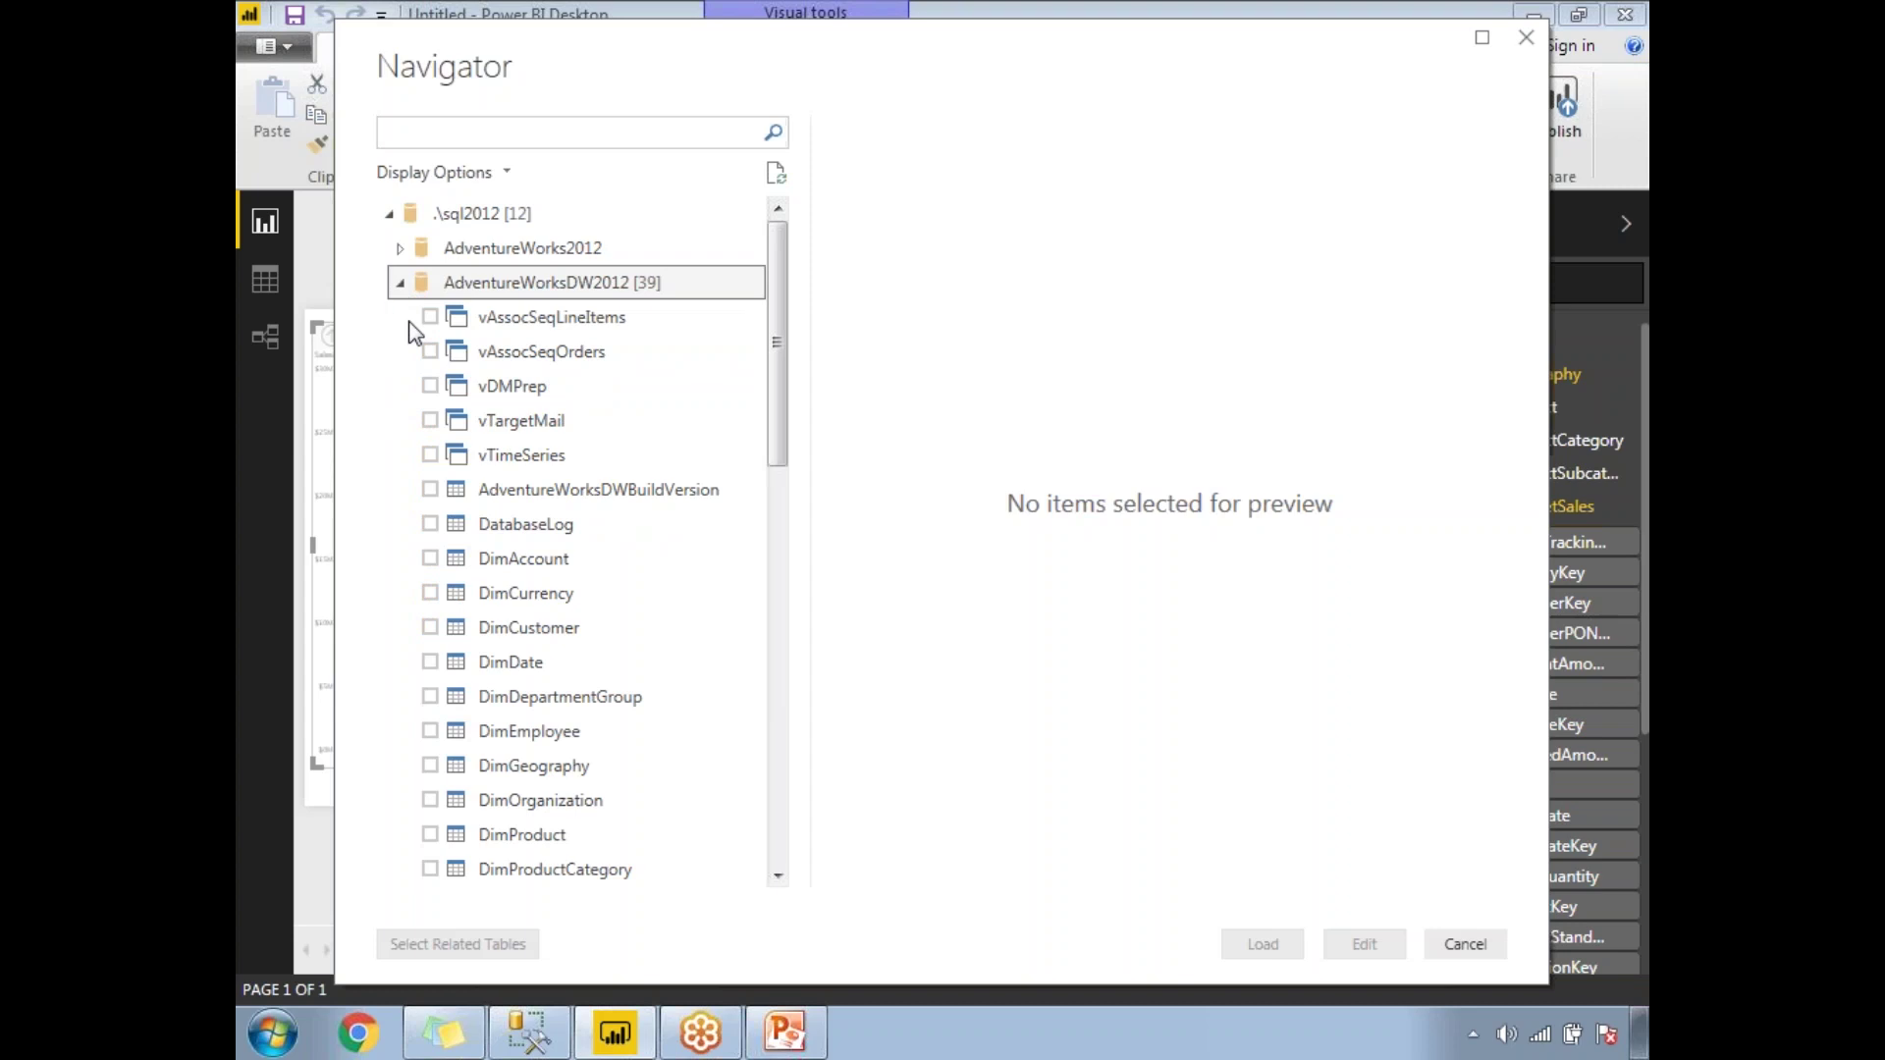
pyautogui.click(430, 627)
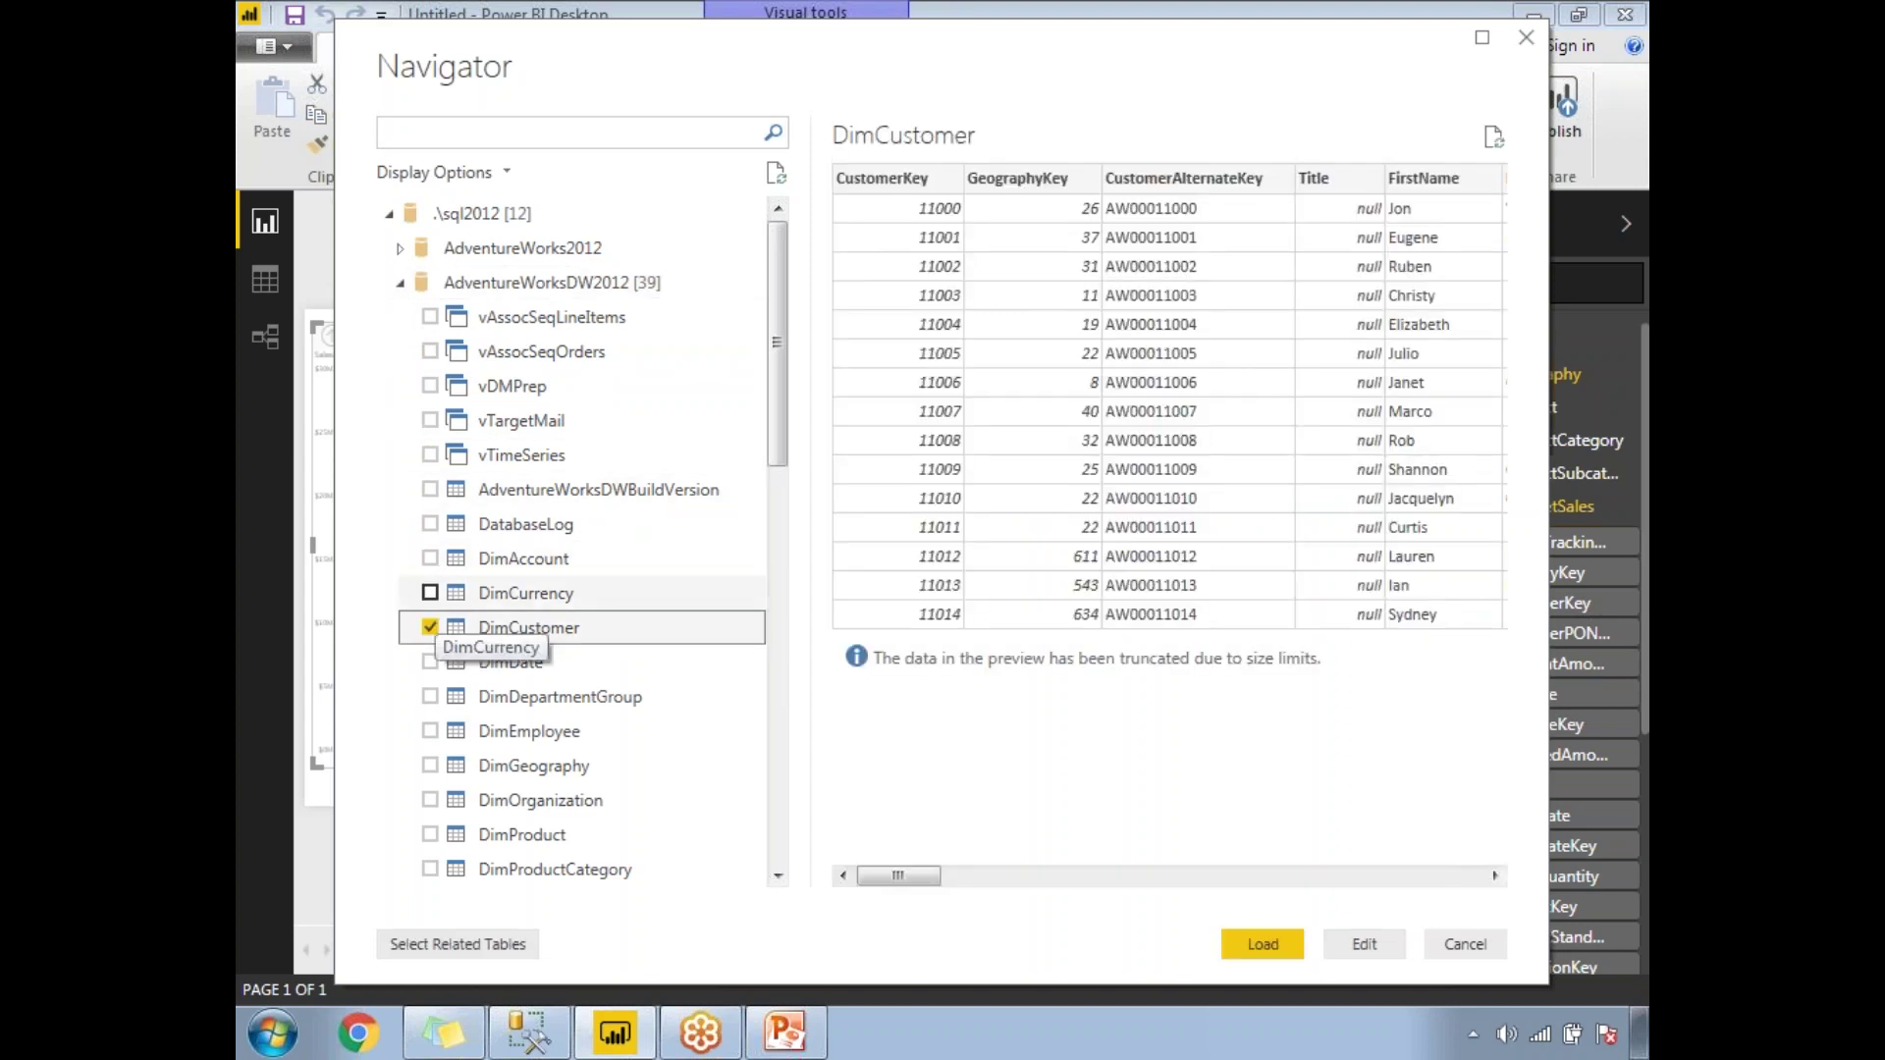
pyautogui.click(1239, 948)
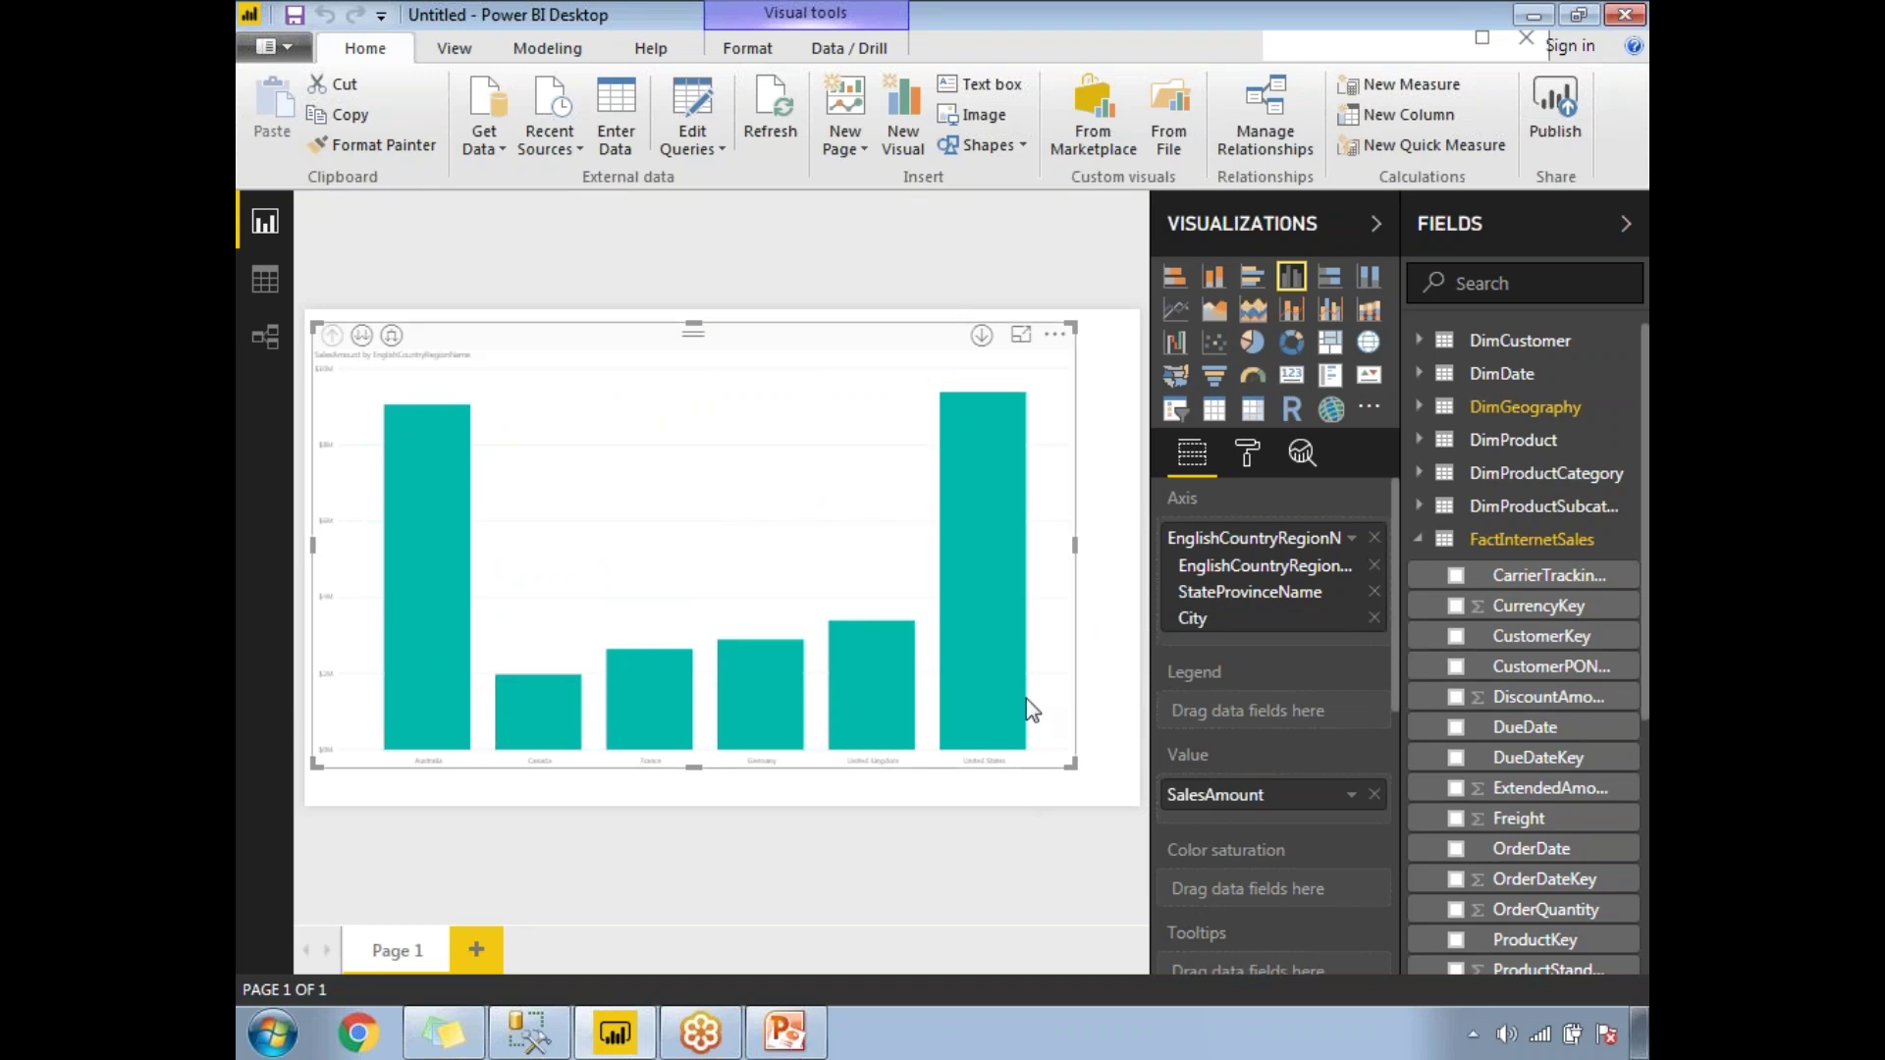
# Collapse the field list and filter the column chart by EnglishCountryRegionName to United Kingdom and United States
pyautogui.click(1626, 228)
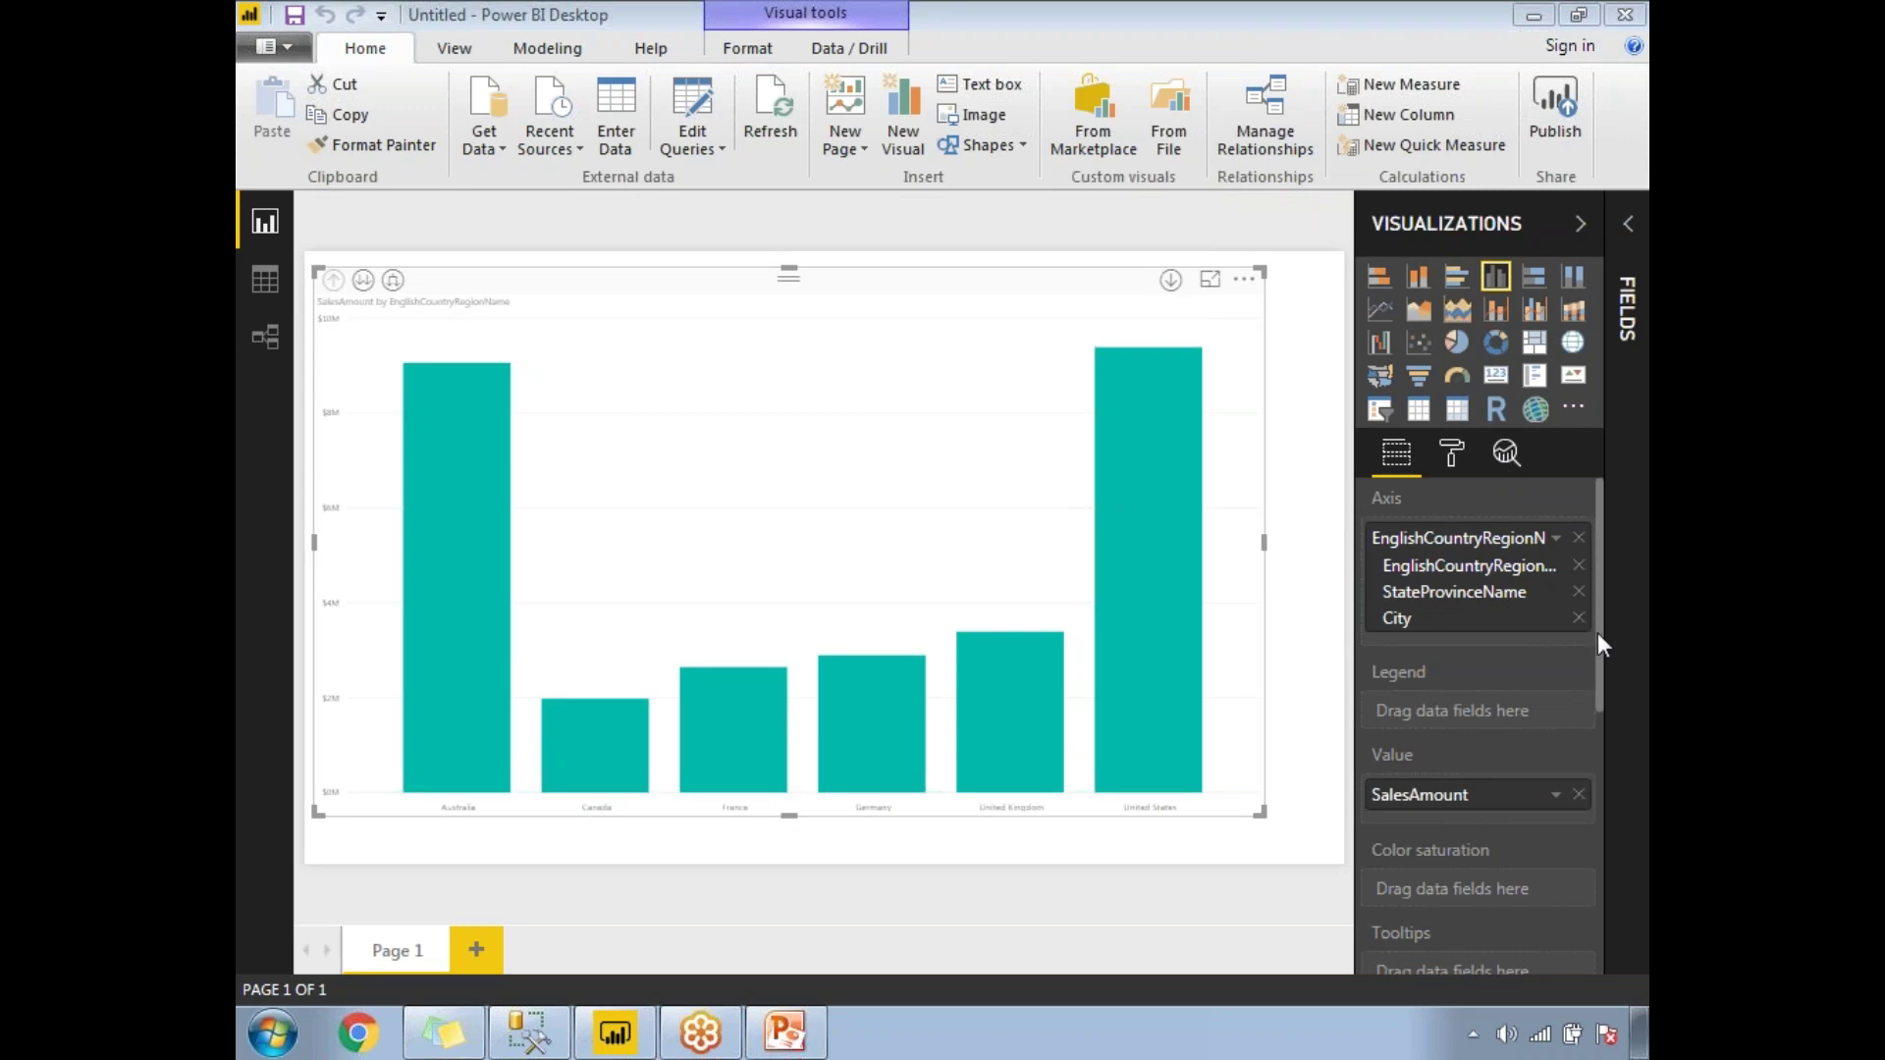
pyautogui.moveTo(1598, 644); pyautogui.dragTo(1593, 873)
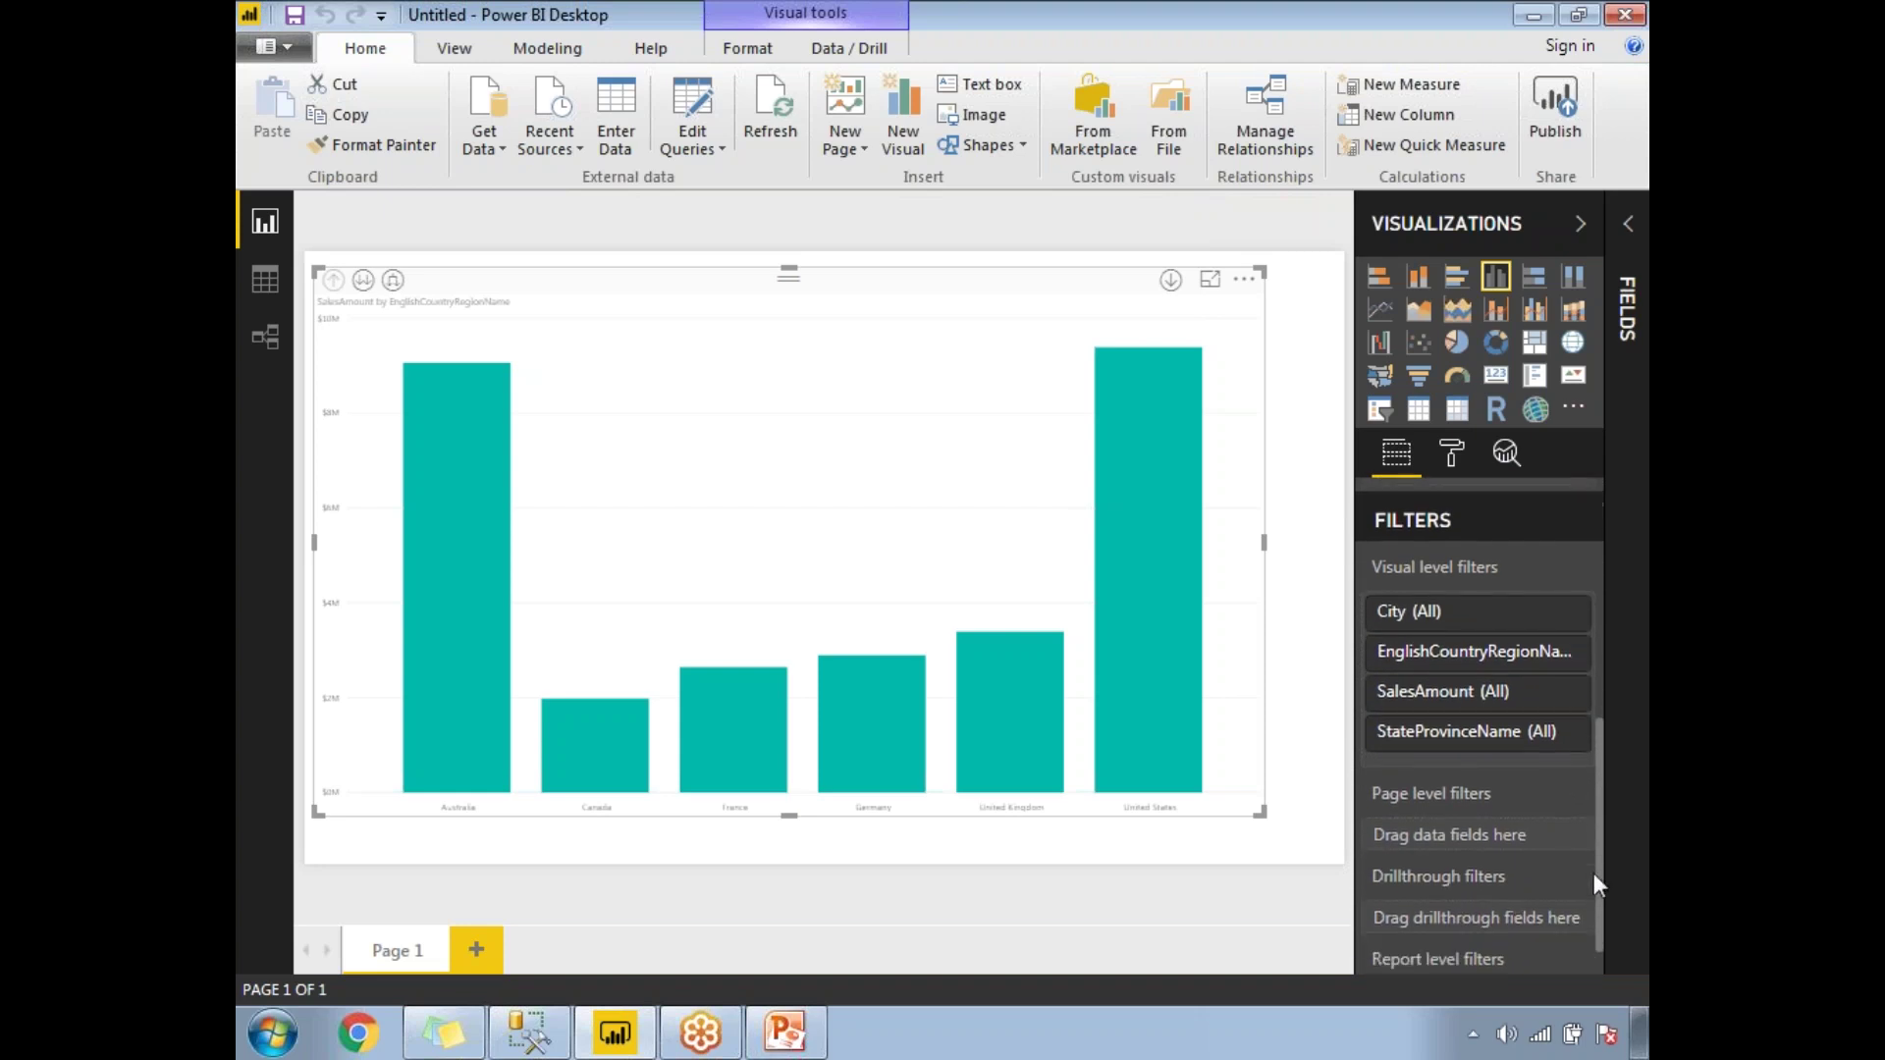
pyautogui.click(1565, 655)
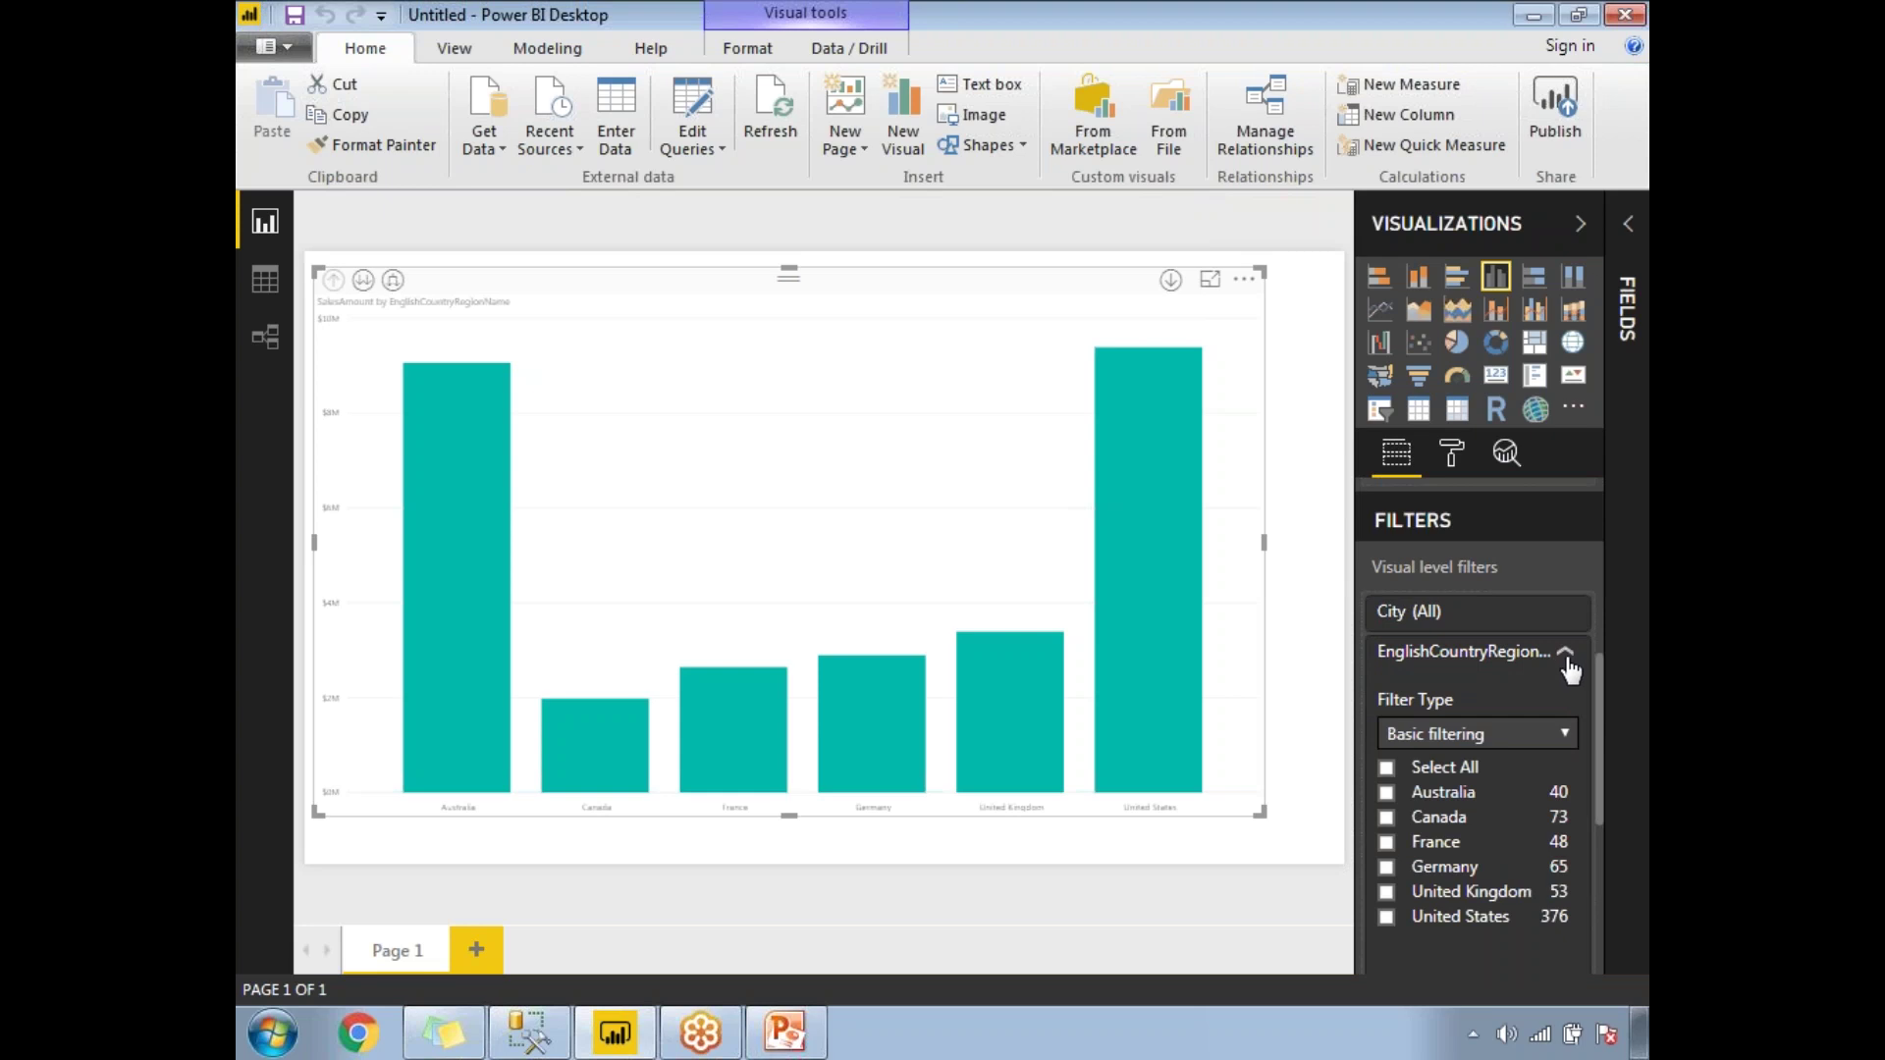
pyautogui.click(1388, 894)
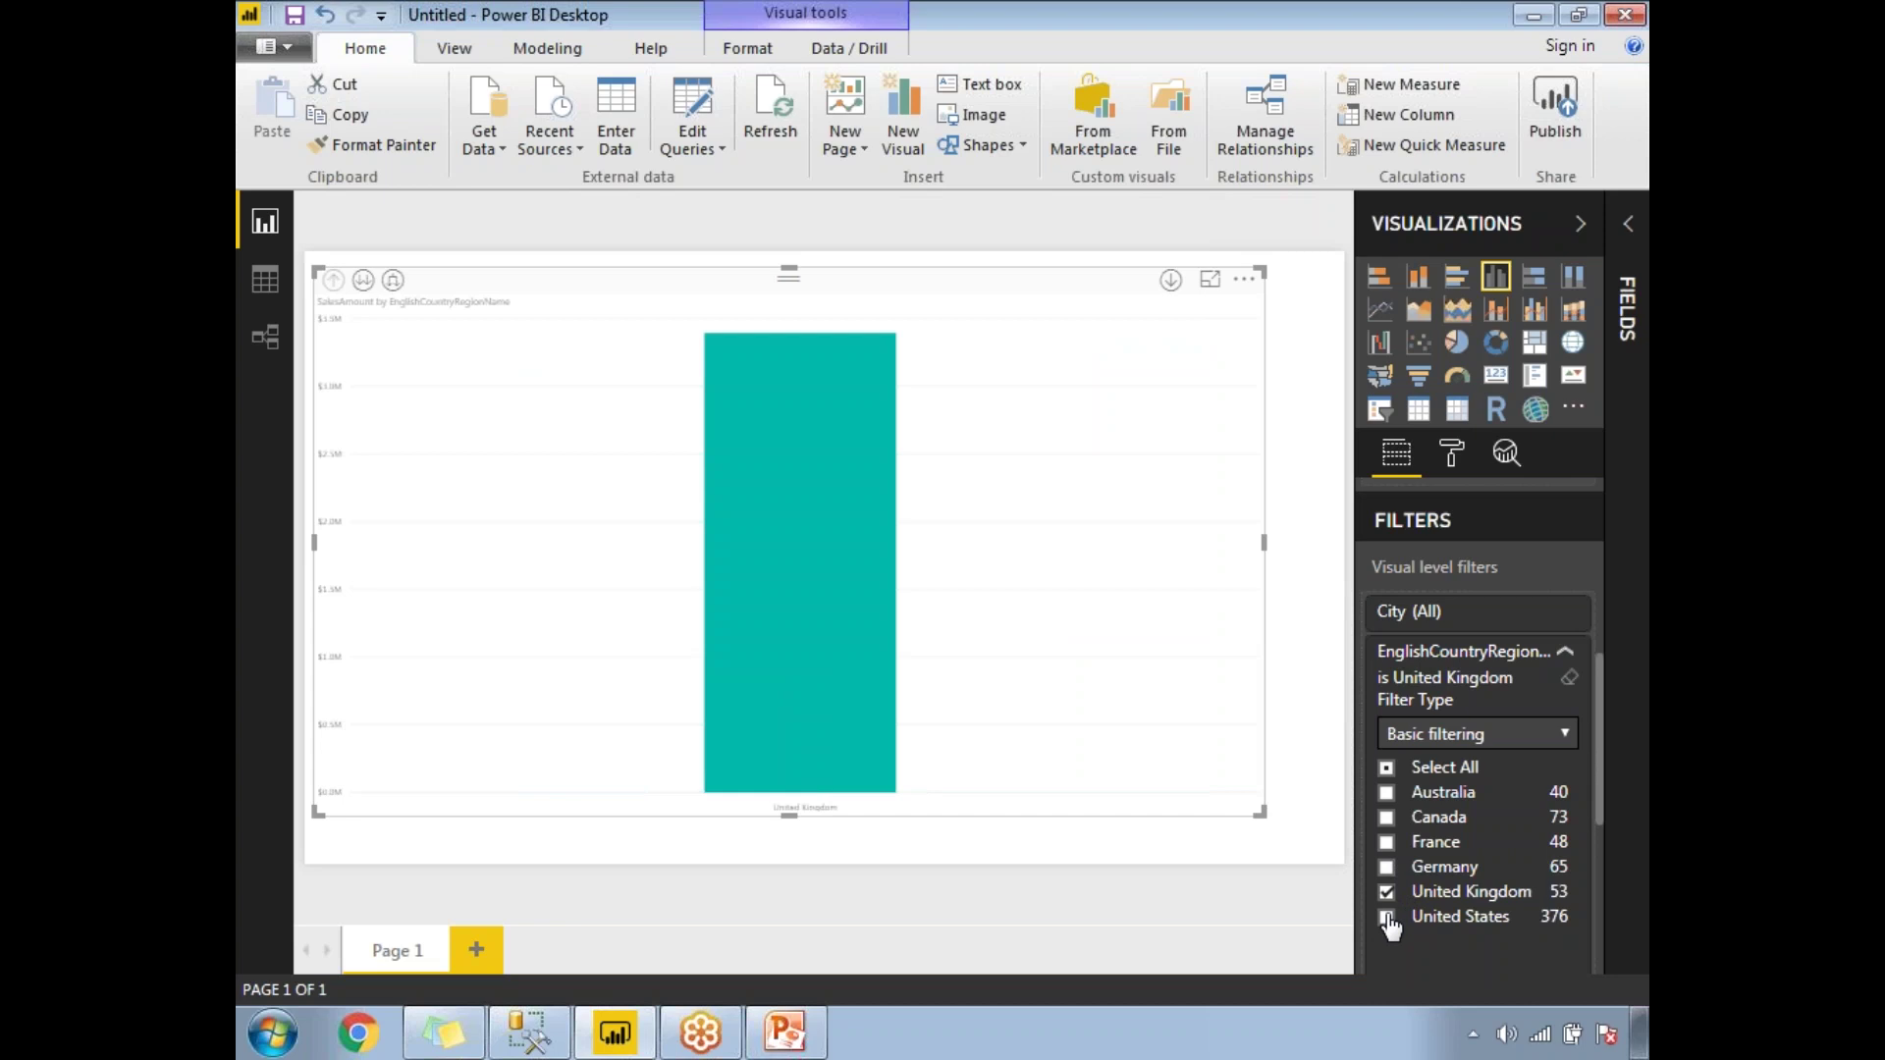
pyautogui.click(1388, 918)
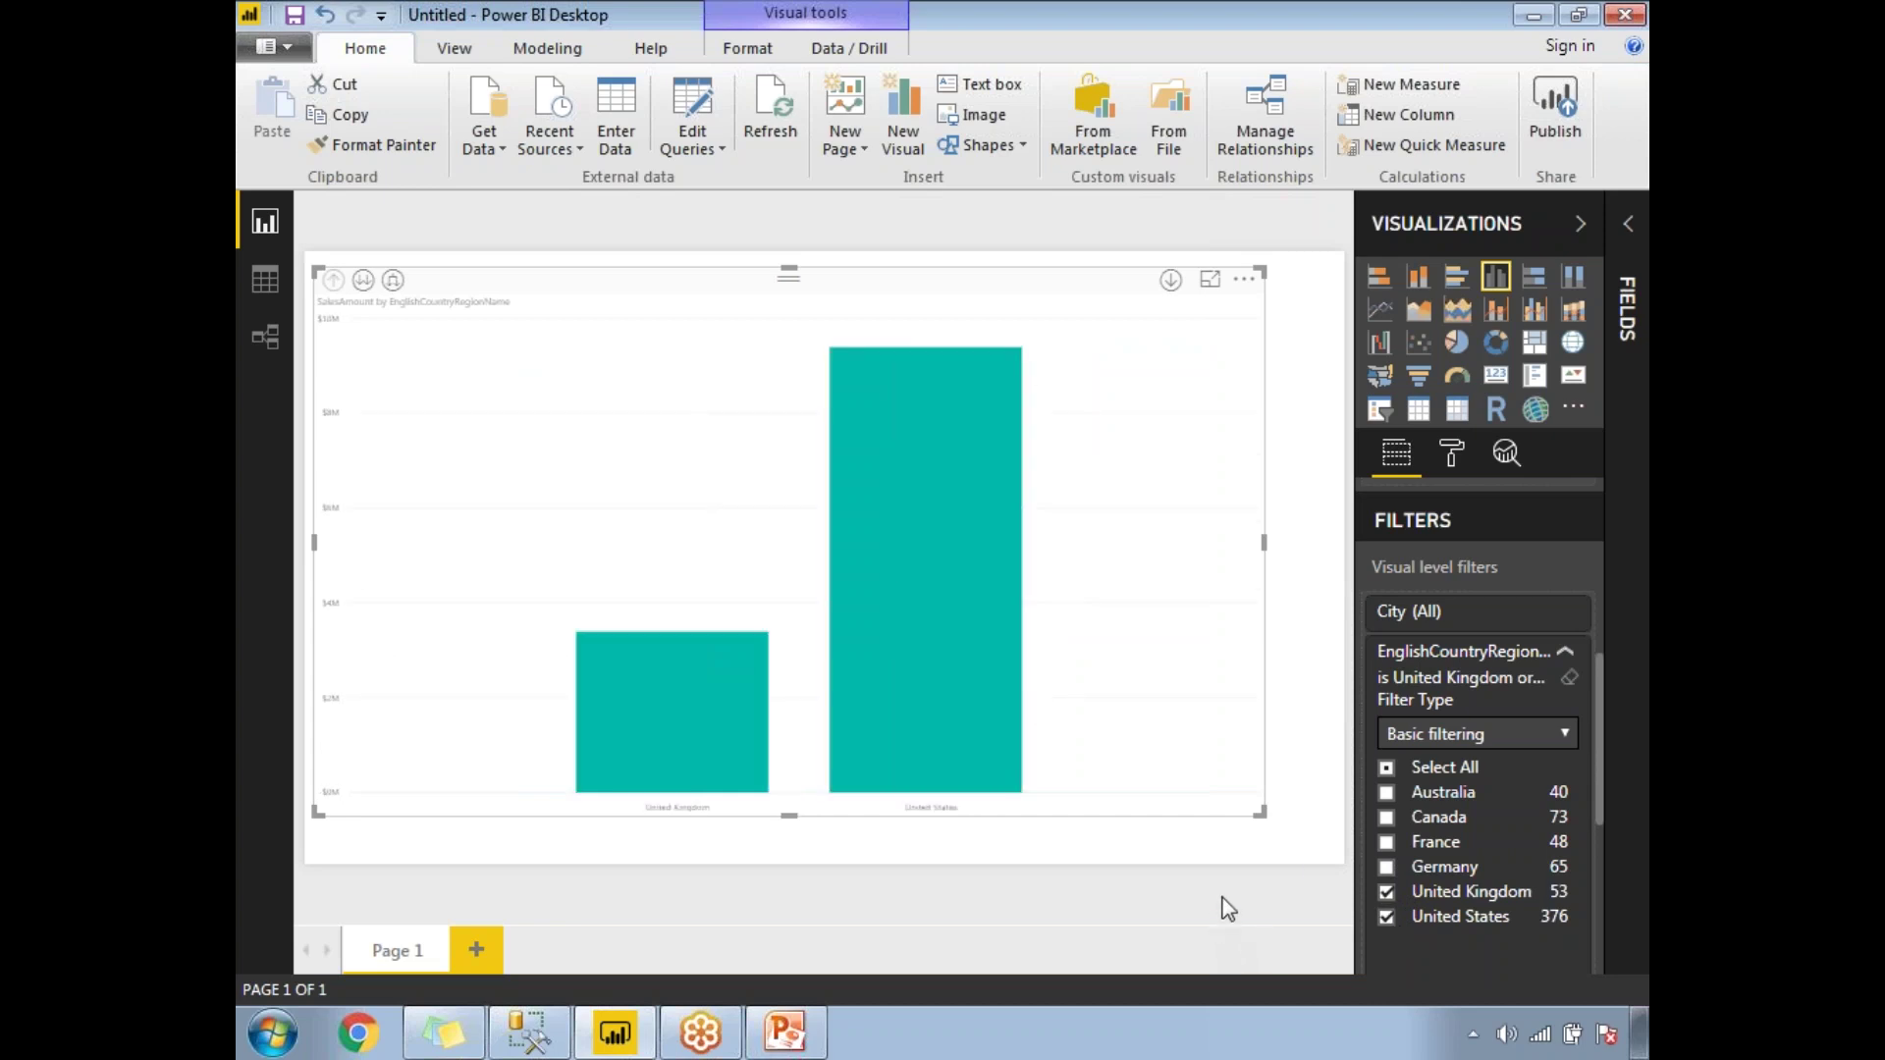
pyautogui.click(1566, 660)
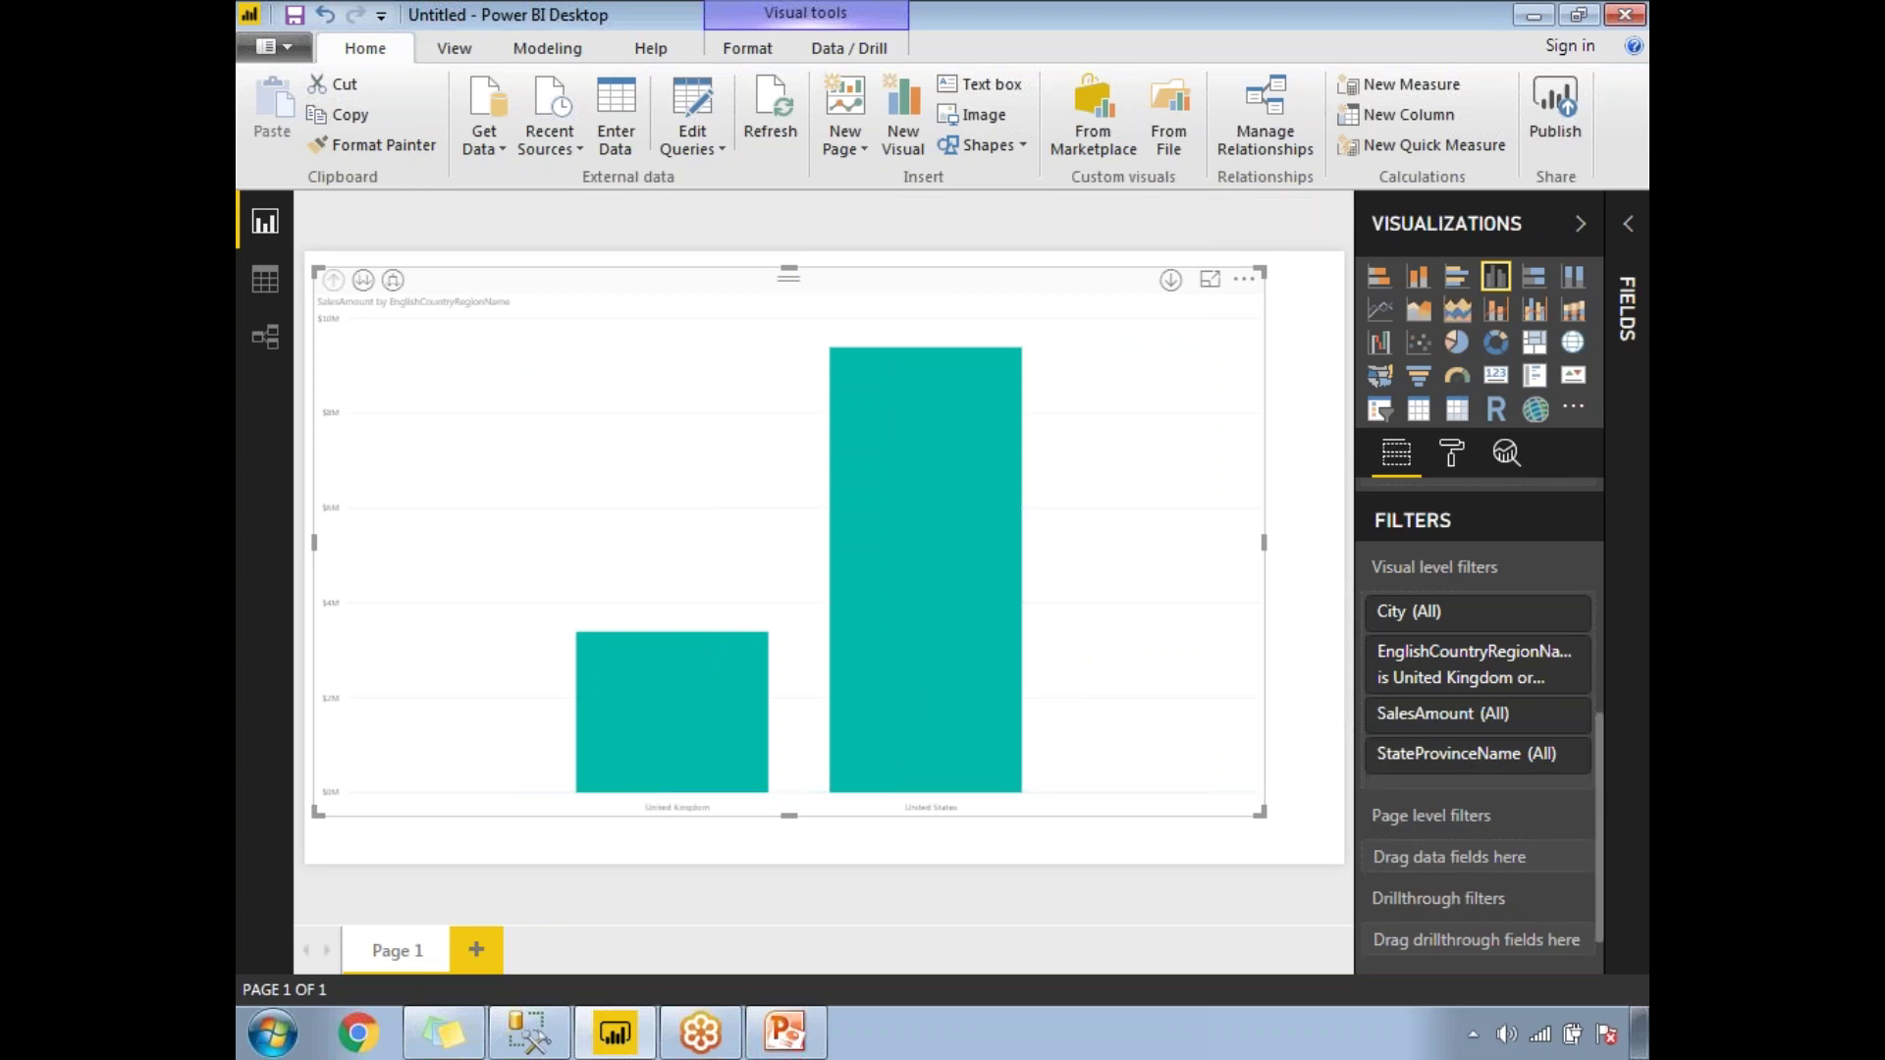
pyautogui.moveTo(1601, 804); pyautogui.dragTo(1618, 567)
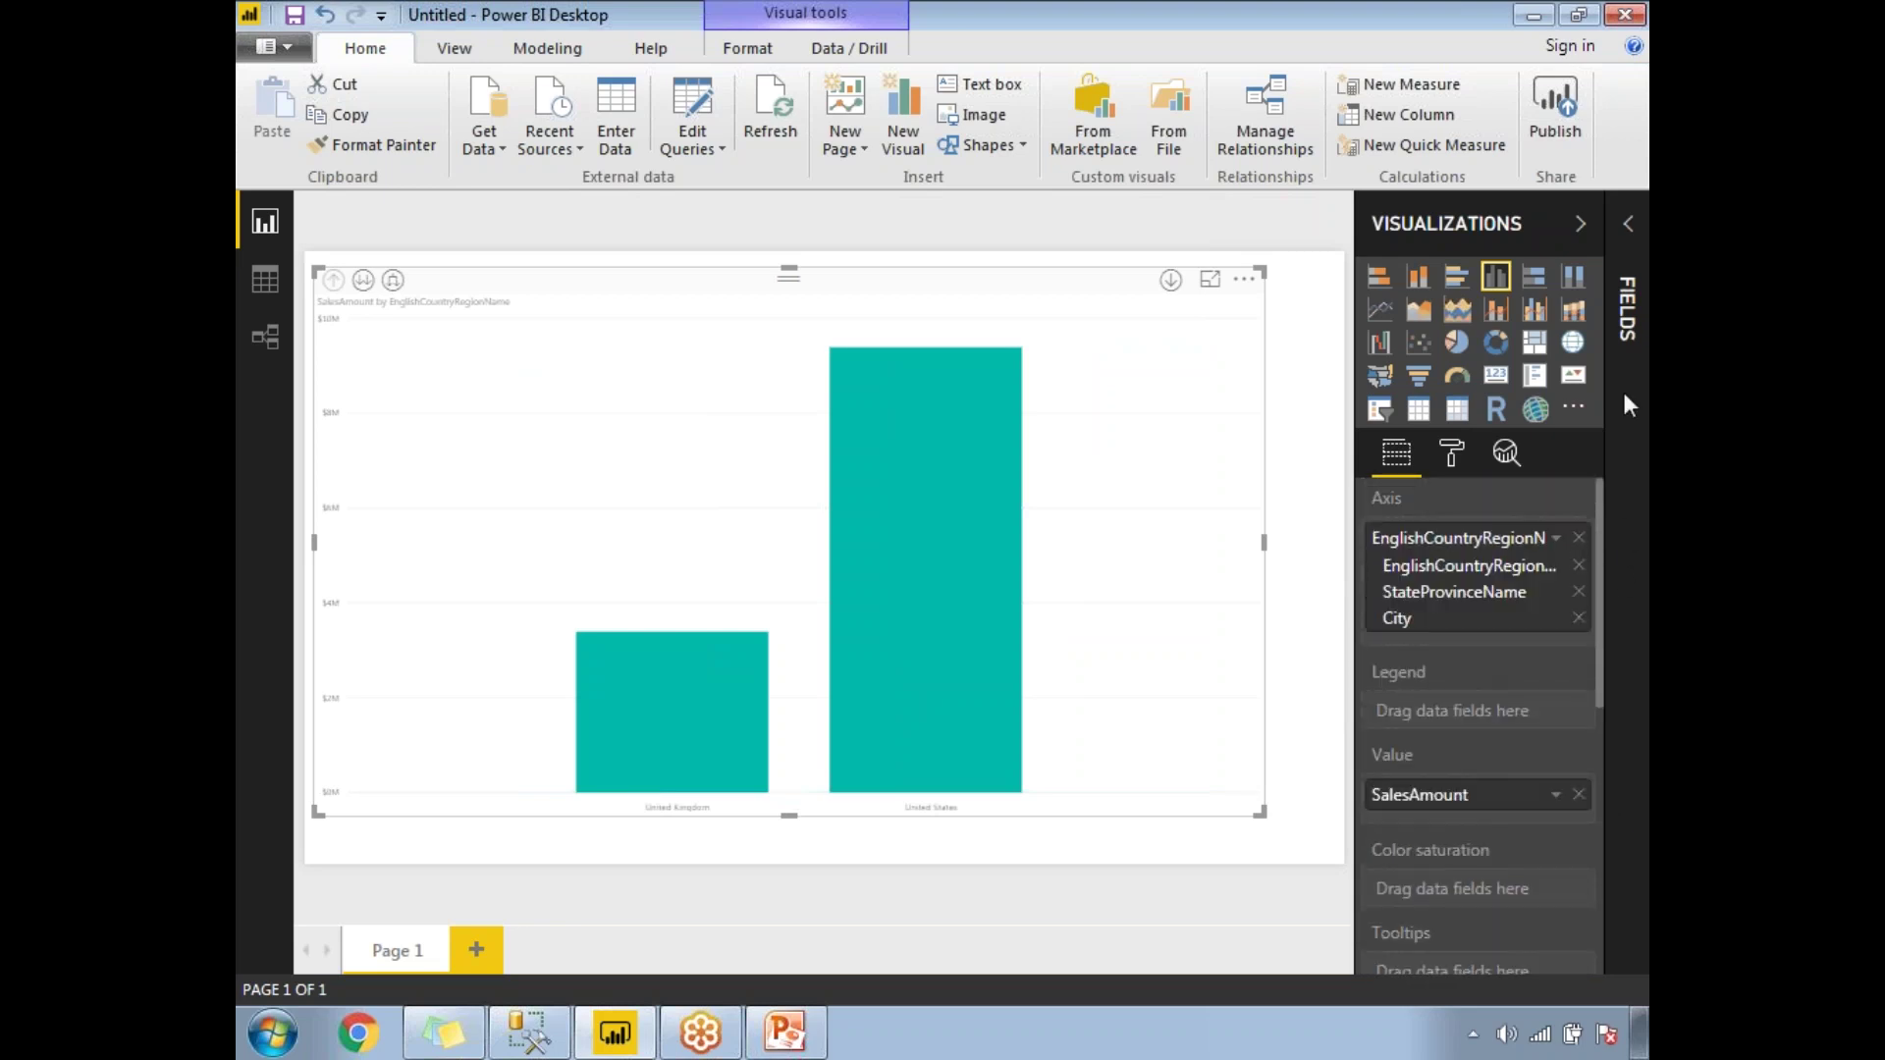
pyautogui.click(1631, 312)
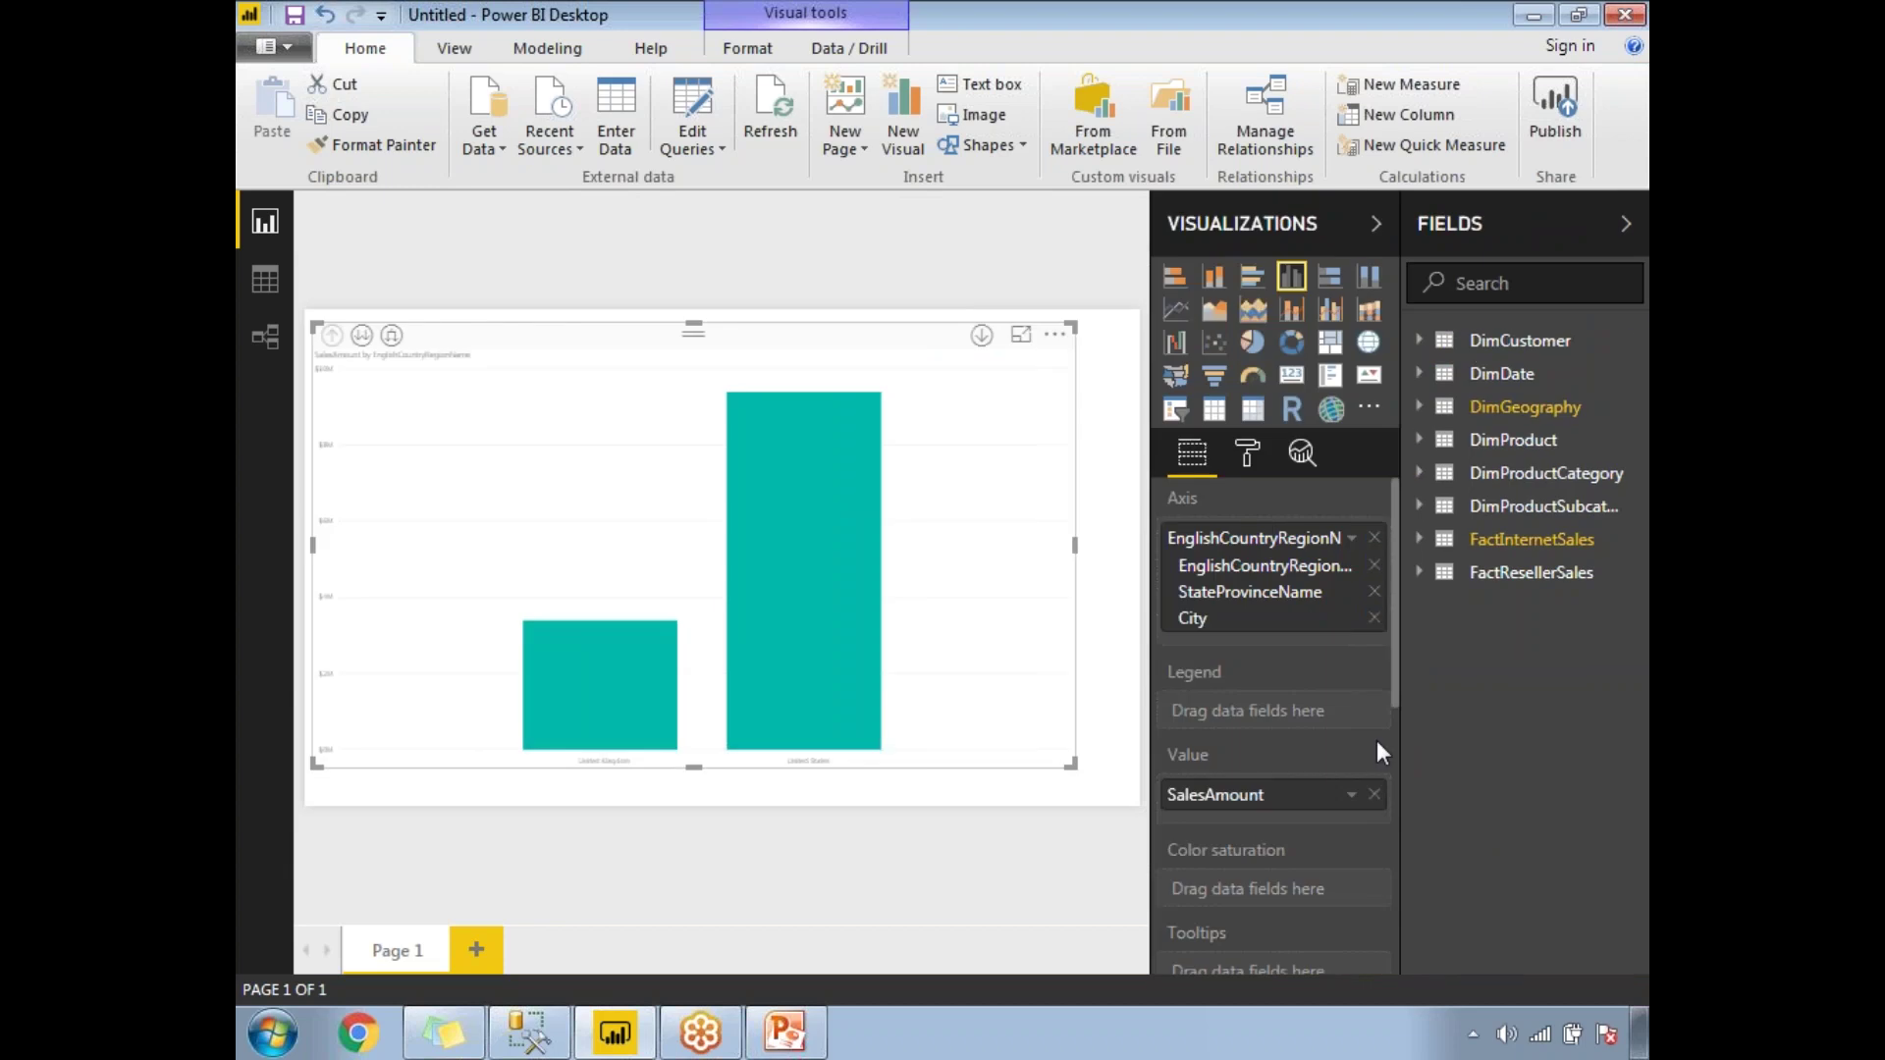
pyautogui.click(1626, 224)
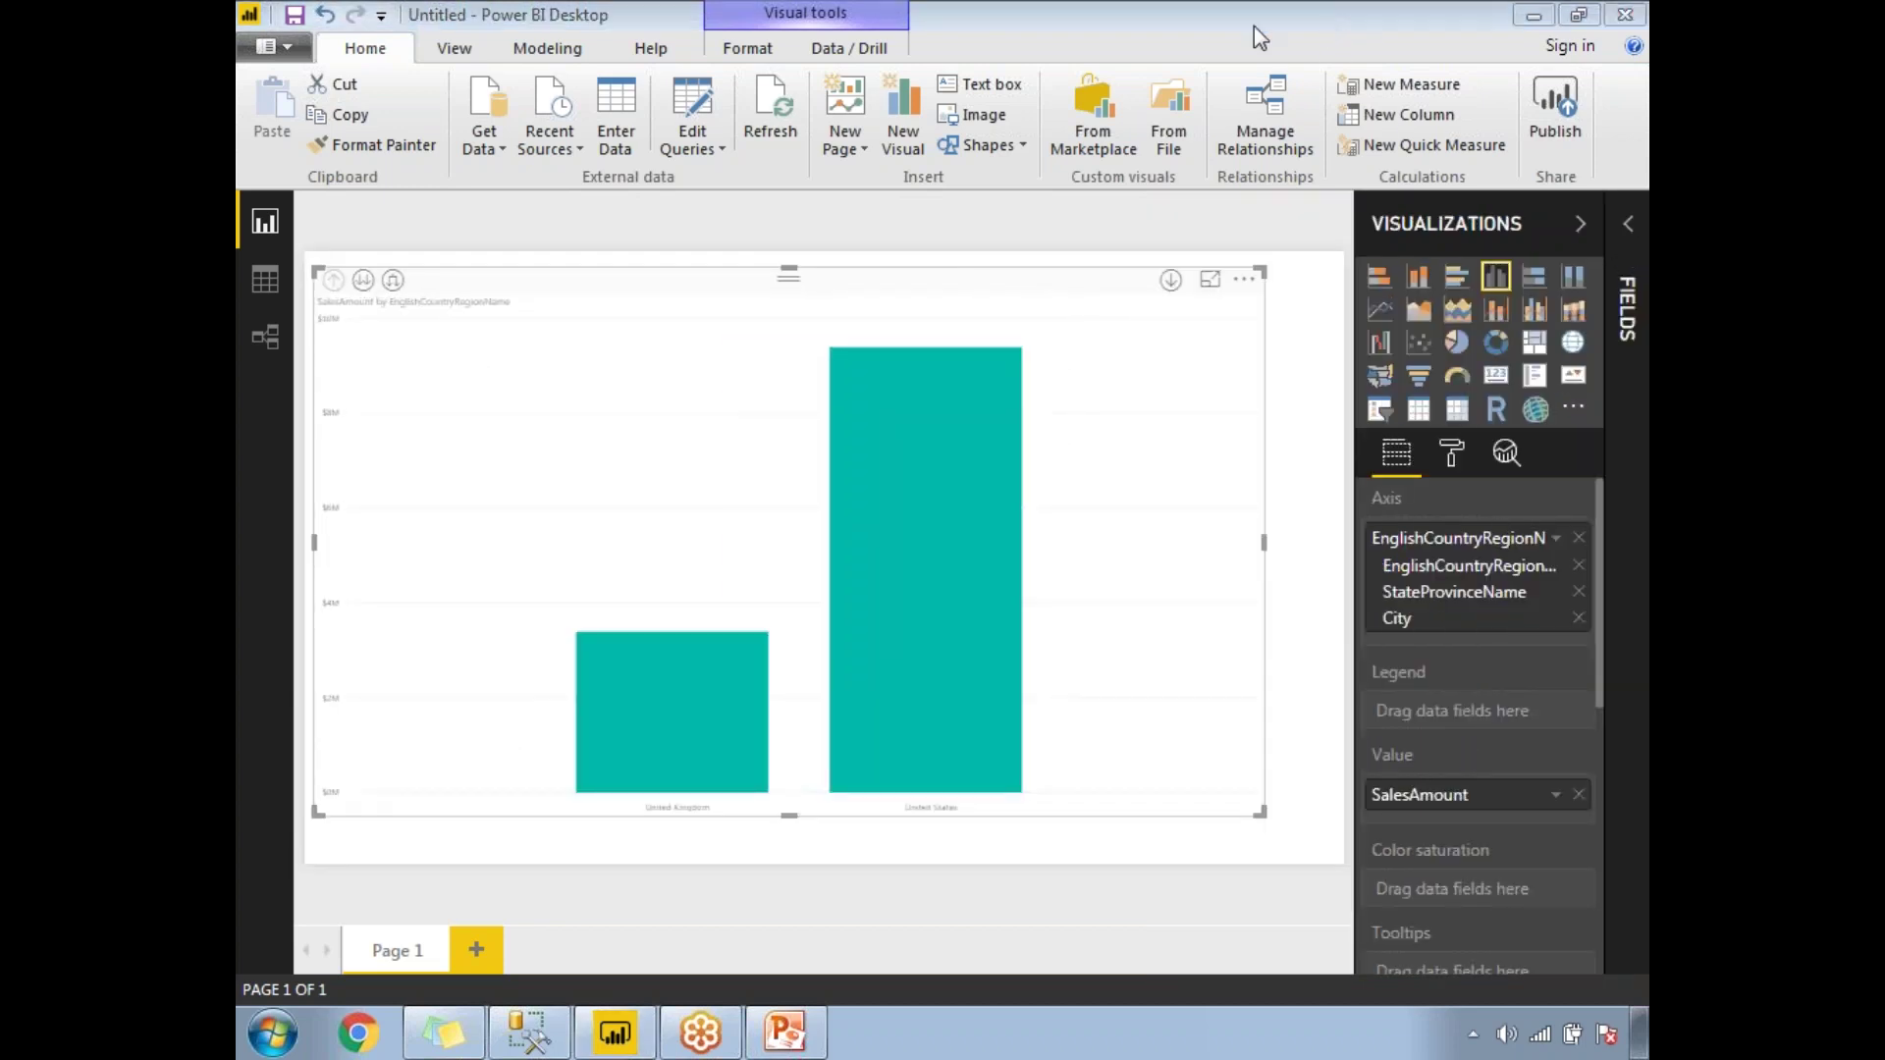
# Turn on the column chart's data labels and increase their text size
pyautogui.click(1451, 454)
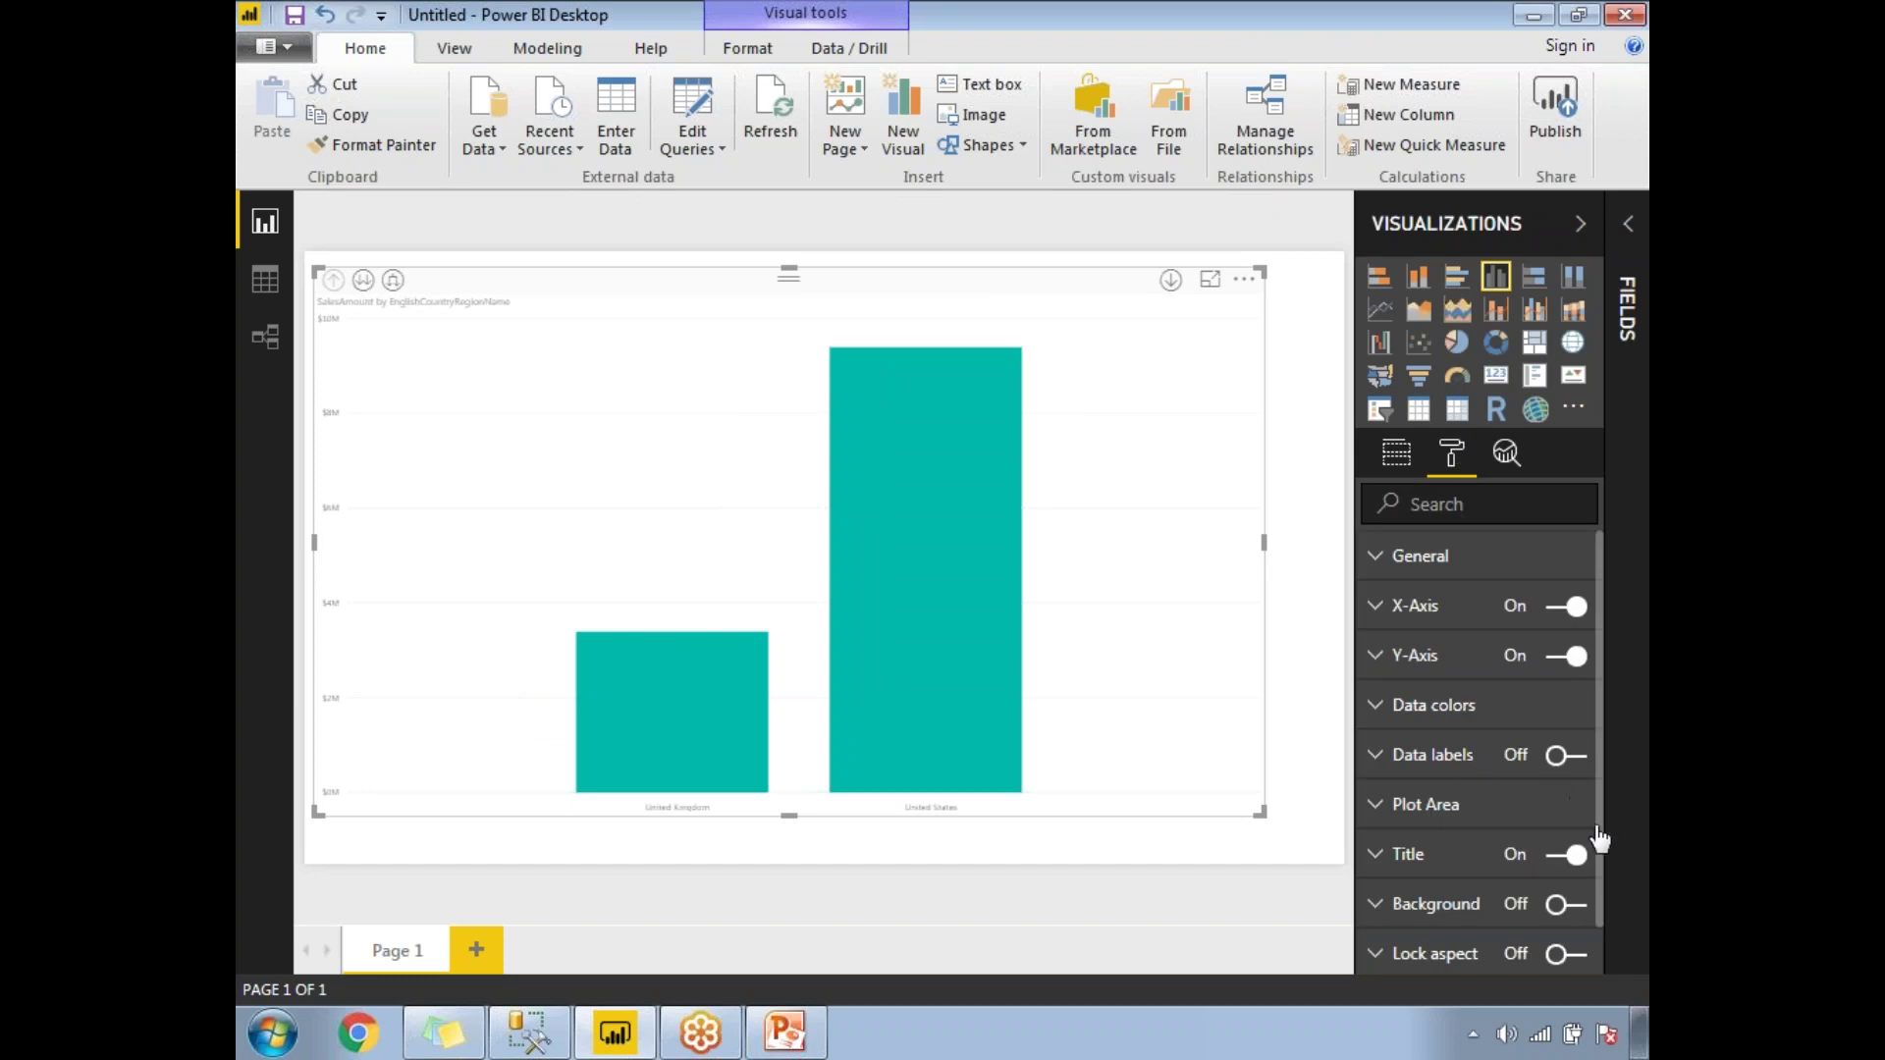
pyautogui.scroll(-1, 1600, 829)
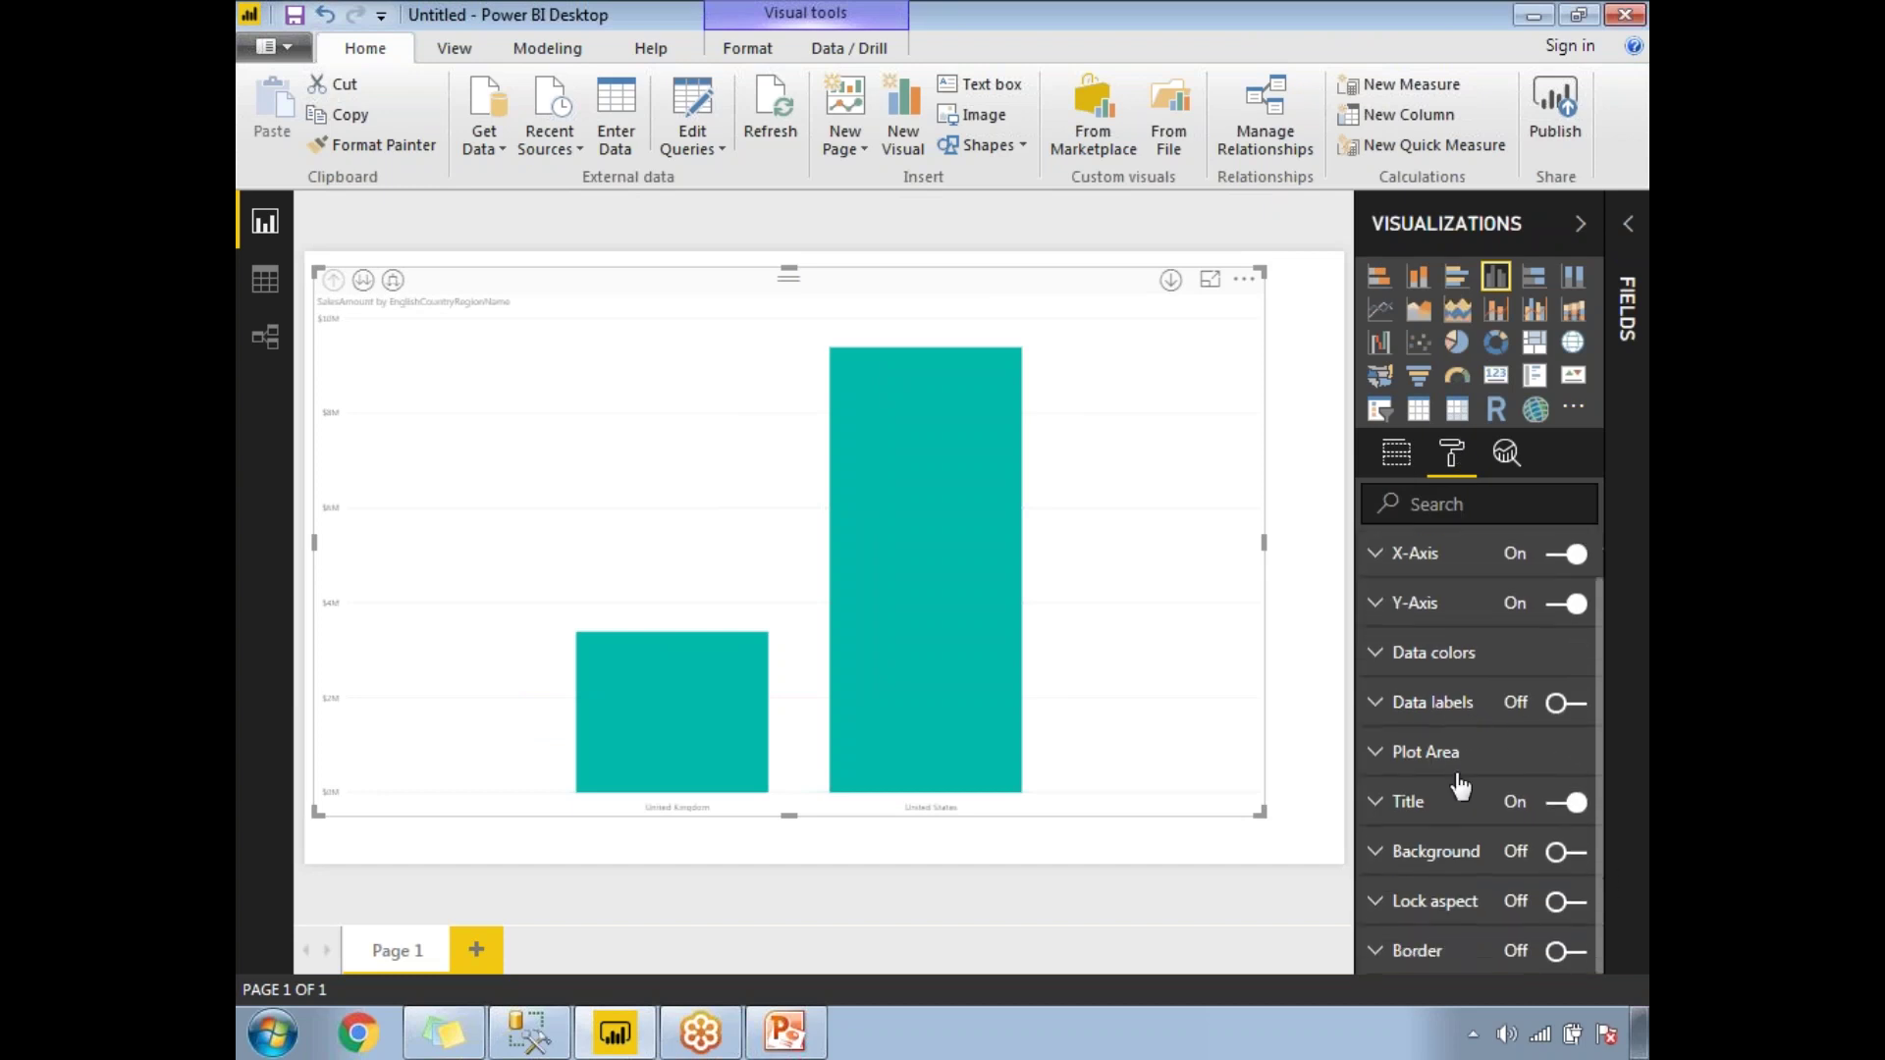
pyautogui.click(1396, 720)
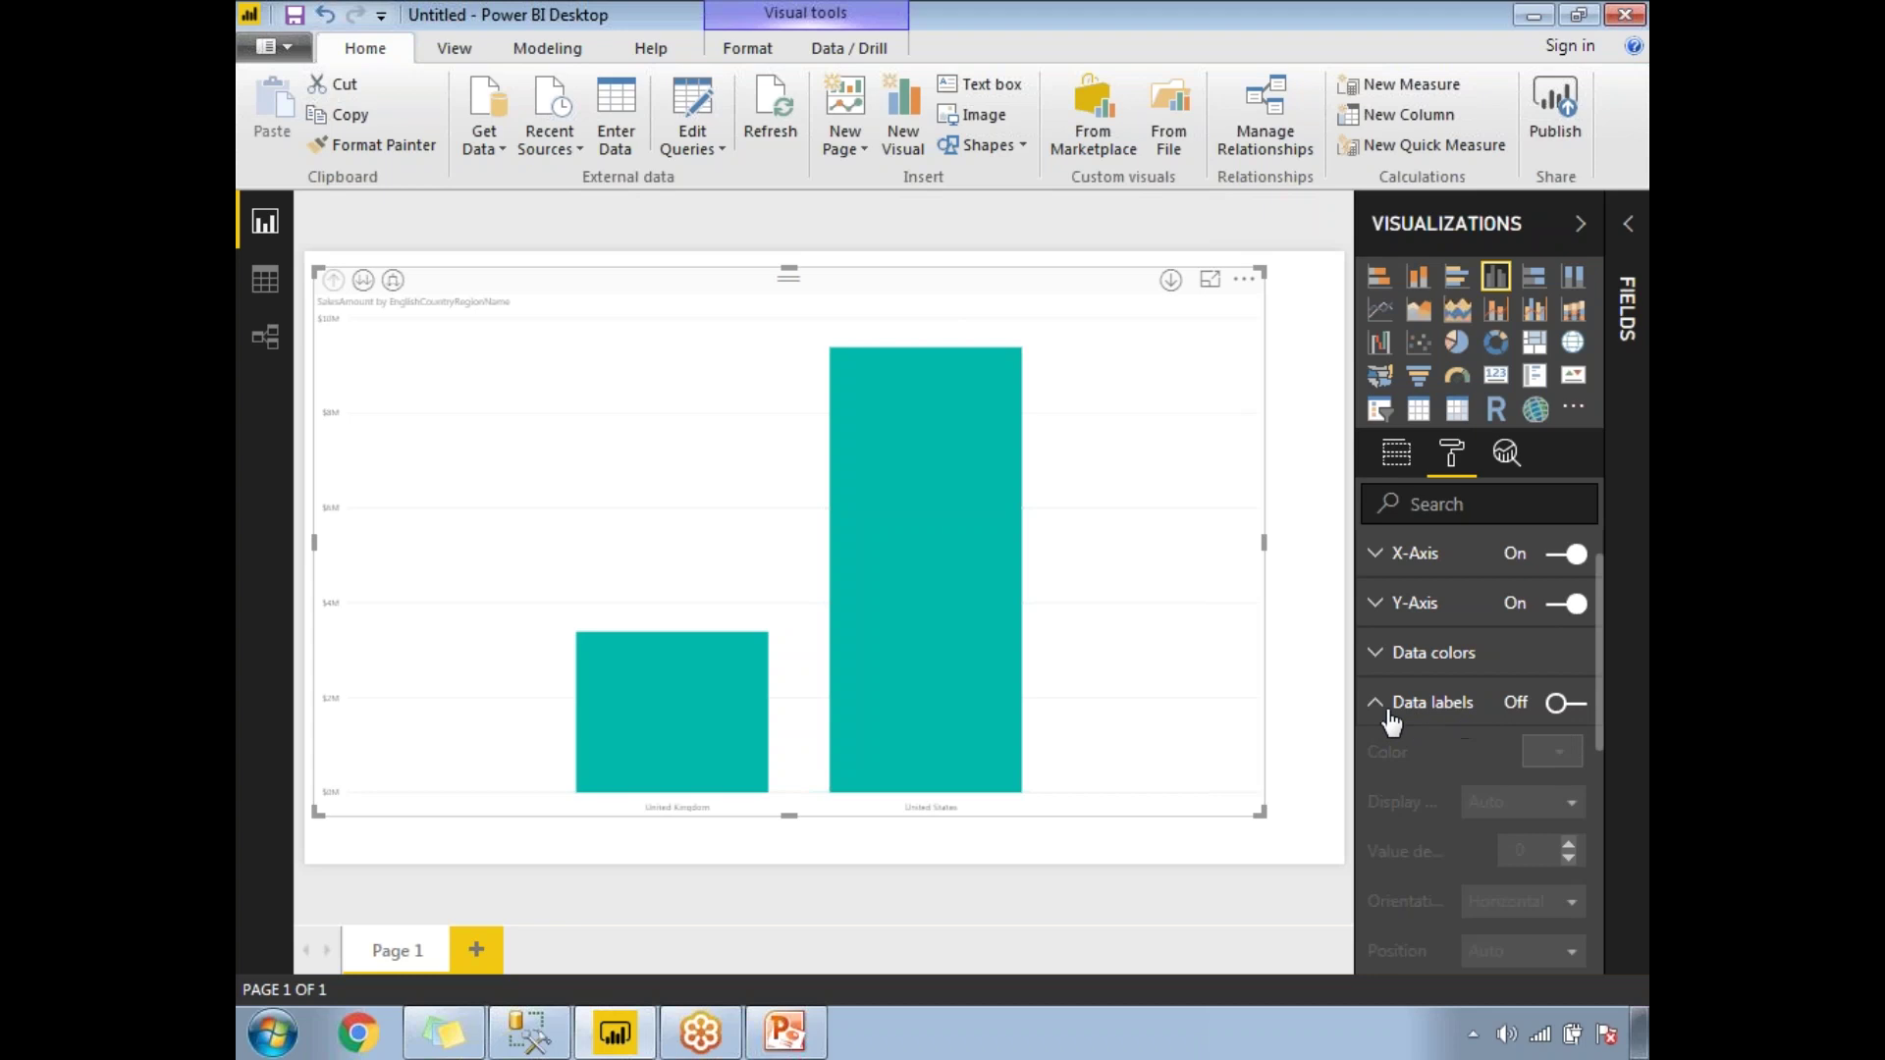
pyautogui.click(1571, 704)
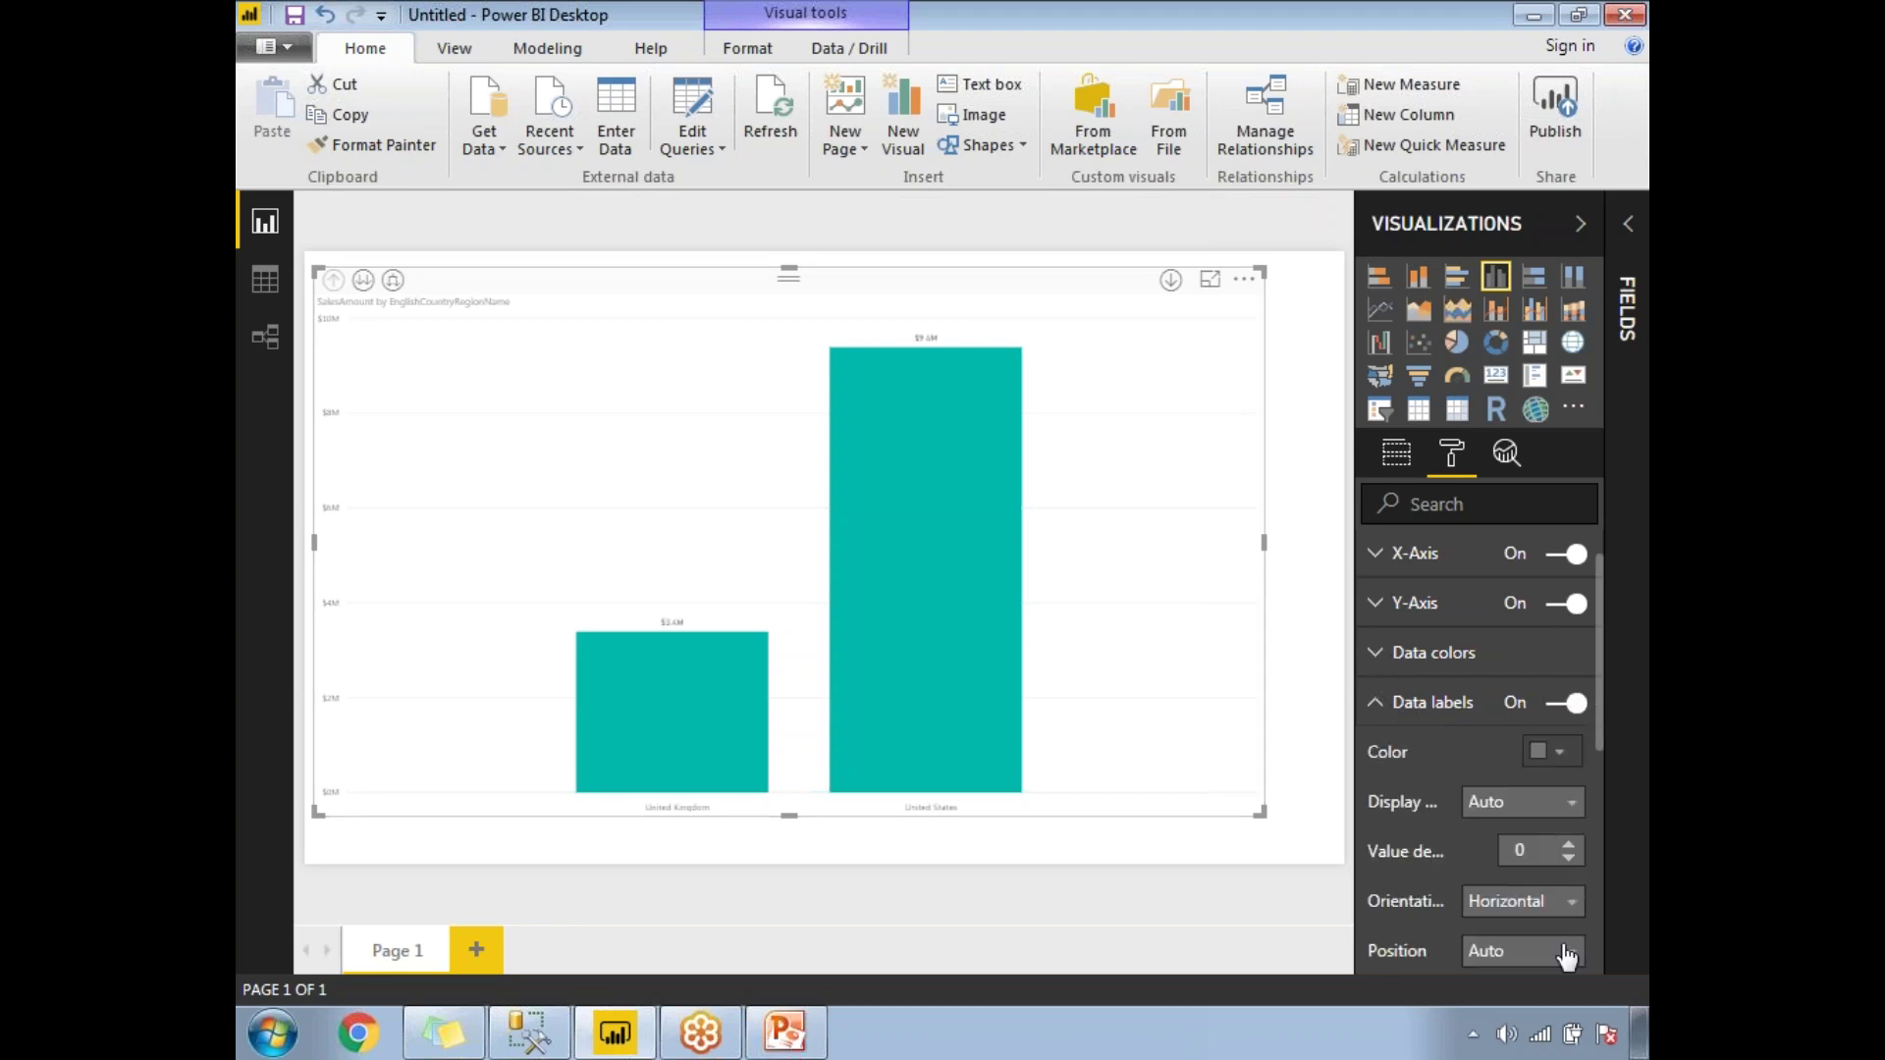
pyautogui.moveTo(1599, 699); pyautogui.dragTo(1600, 811)
pyautogui.click(1569, 792)
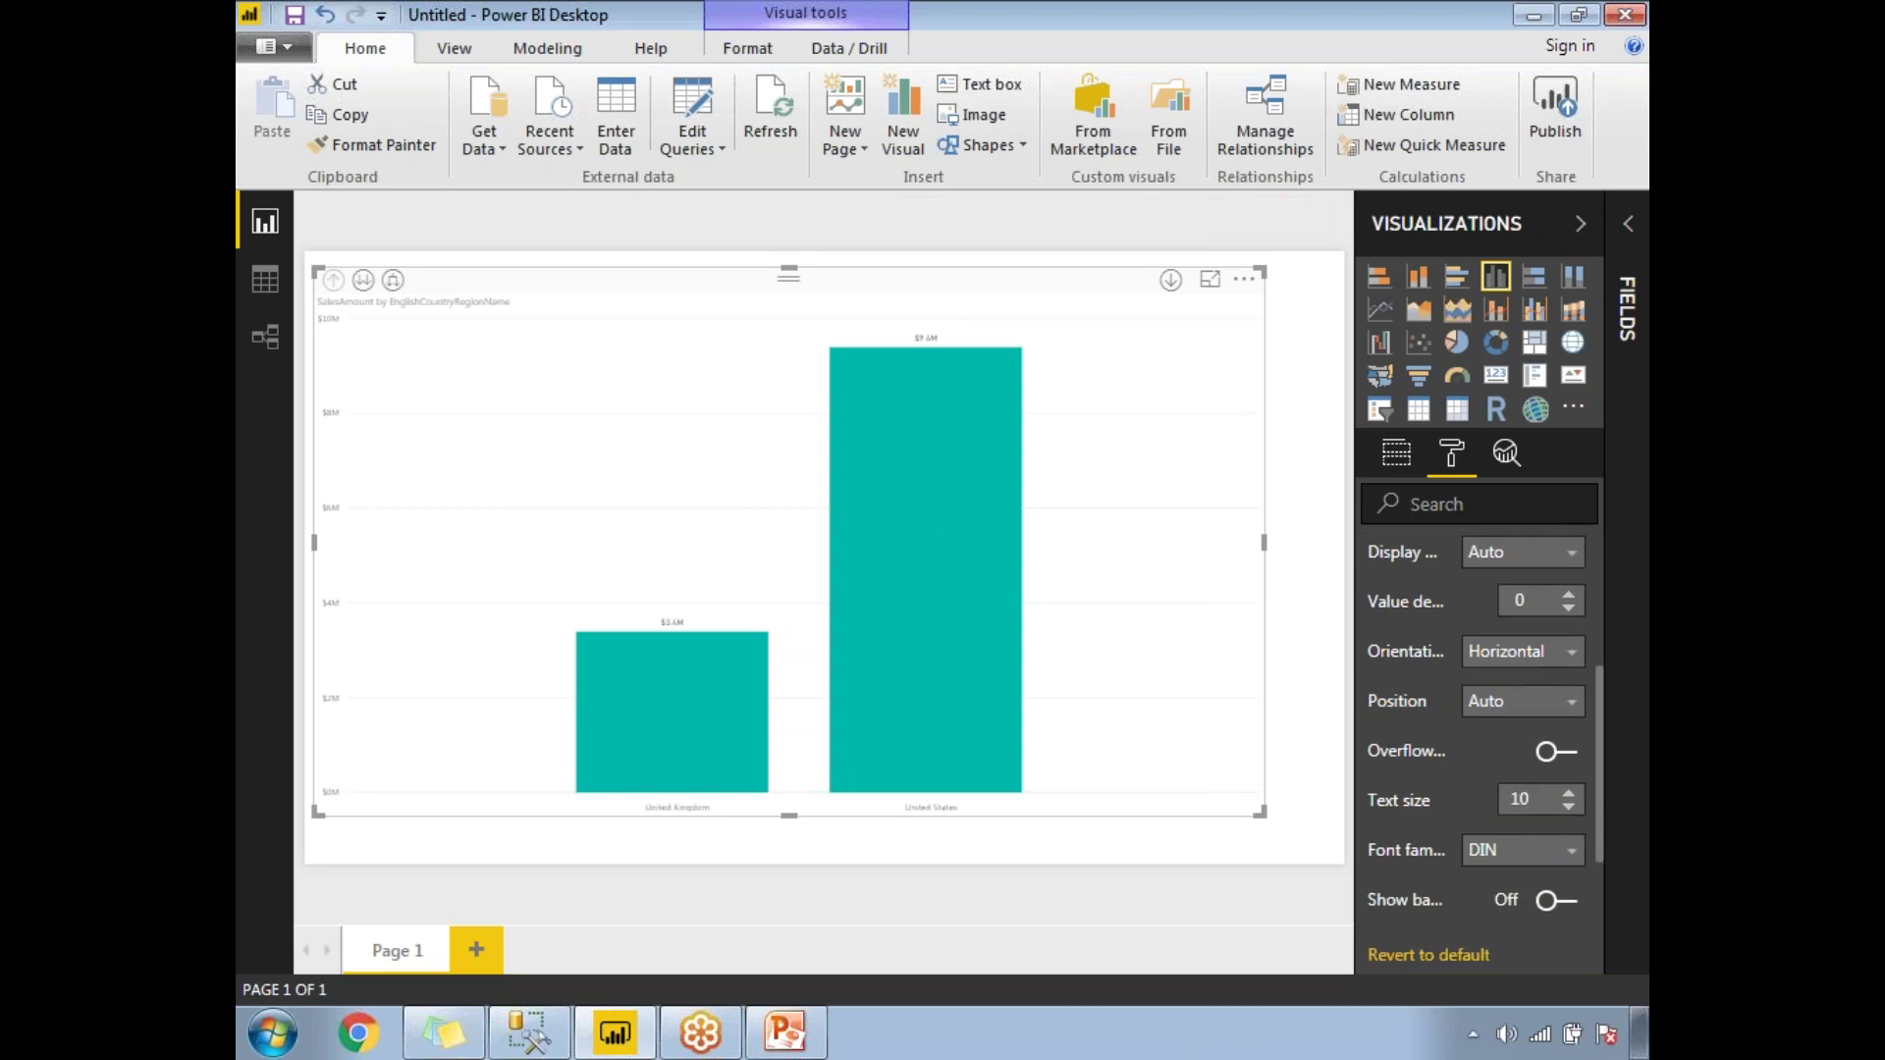
pyautogui.click(1569, 792)
# Set the text size of the column chart's X-axis labels to 20
pyautogui.moveTo(1602, 724); pyautogui.dragTo(1608, 620)
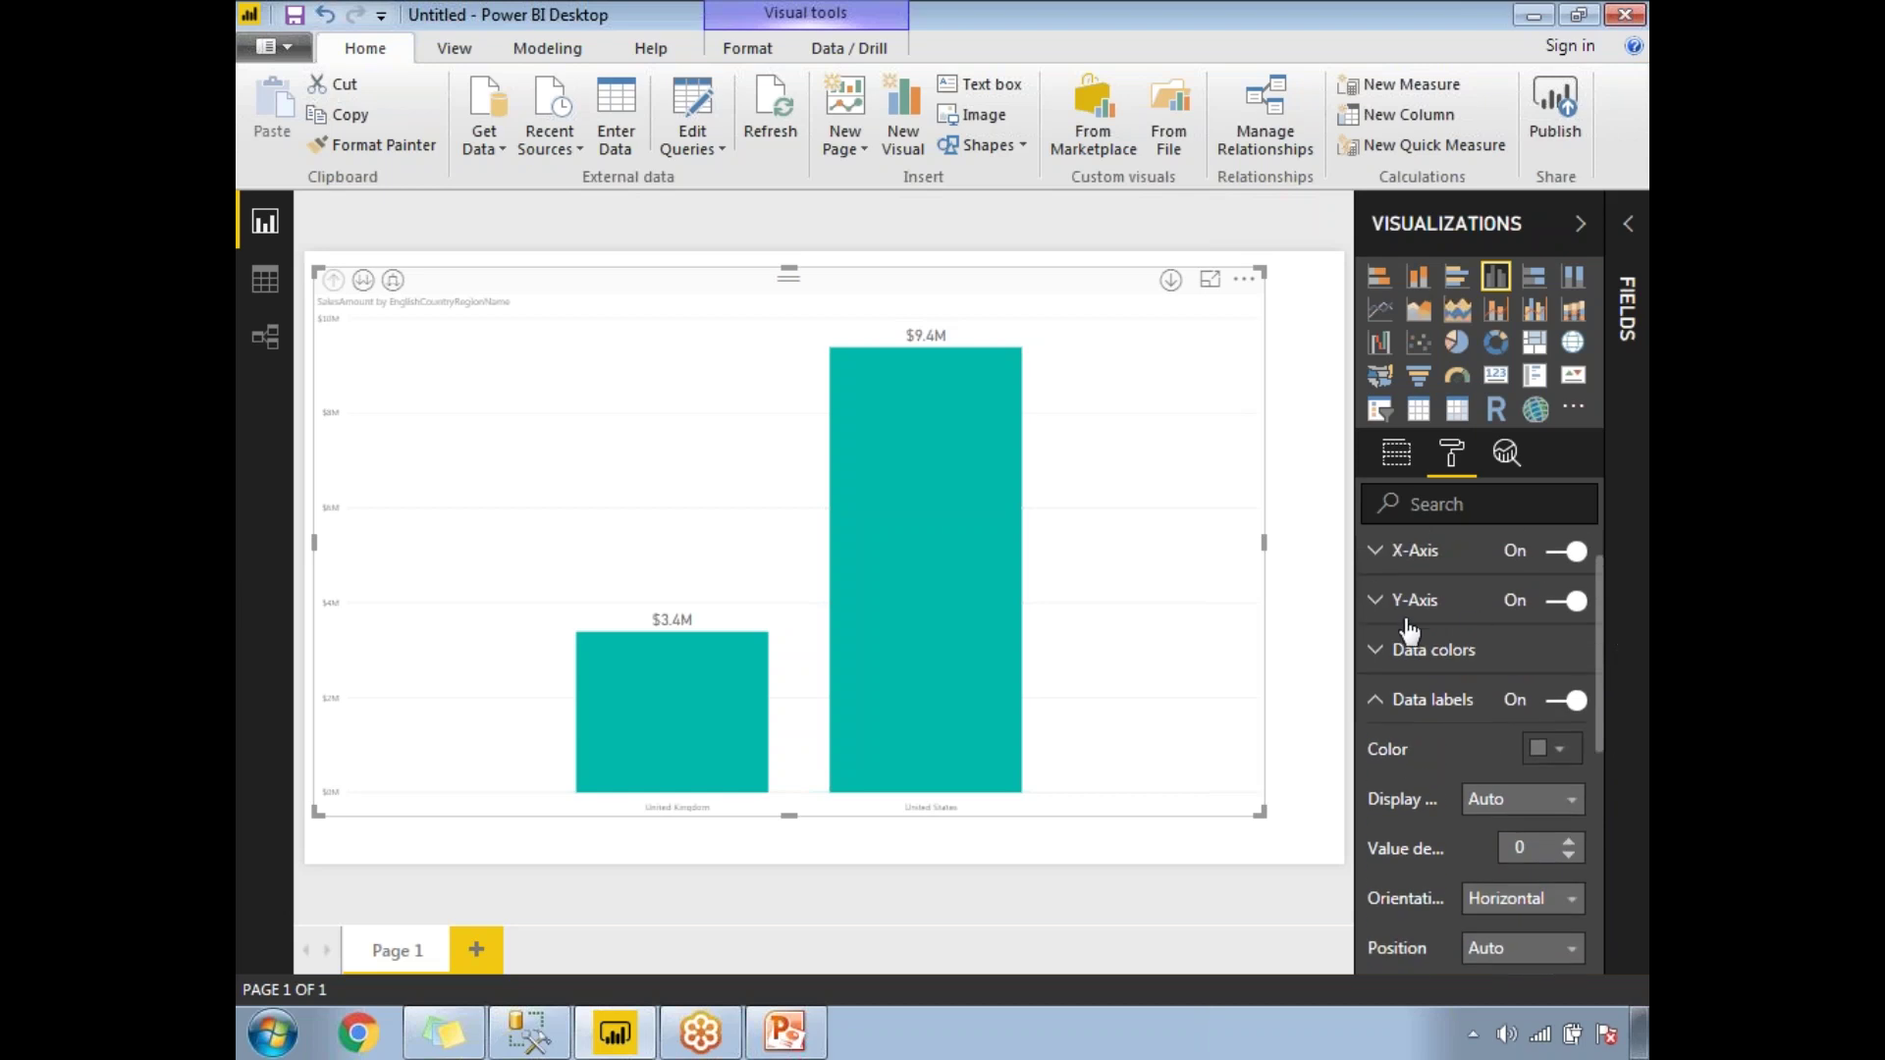
pyautogui.click(1378, 566)
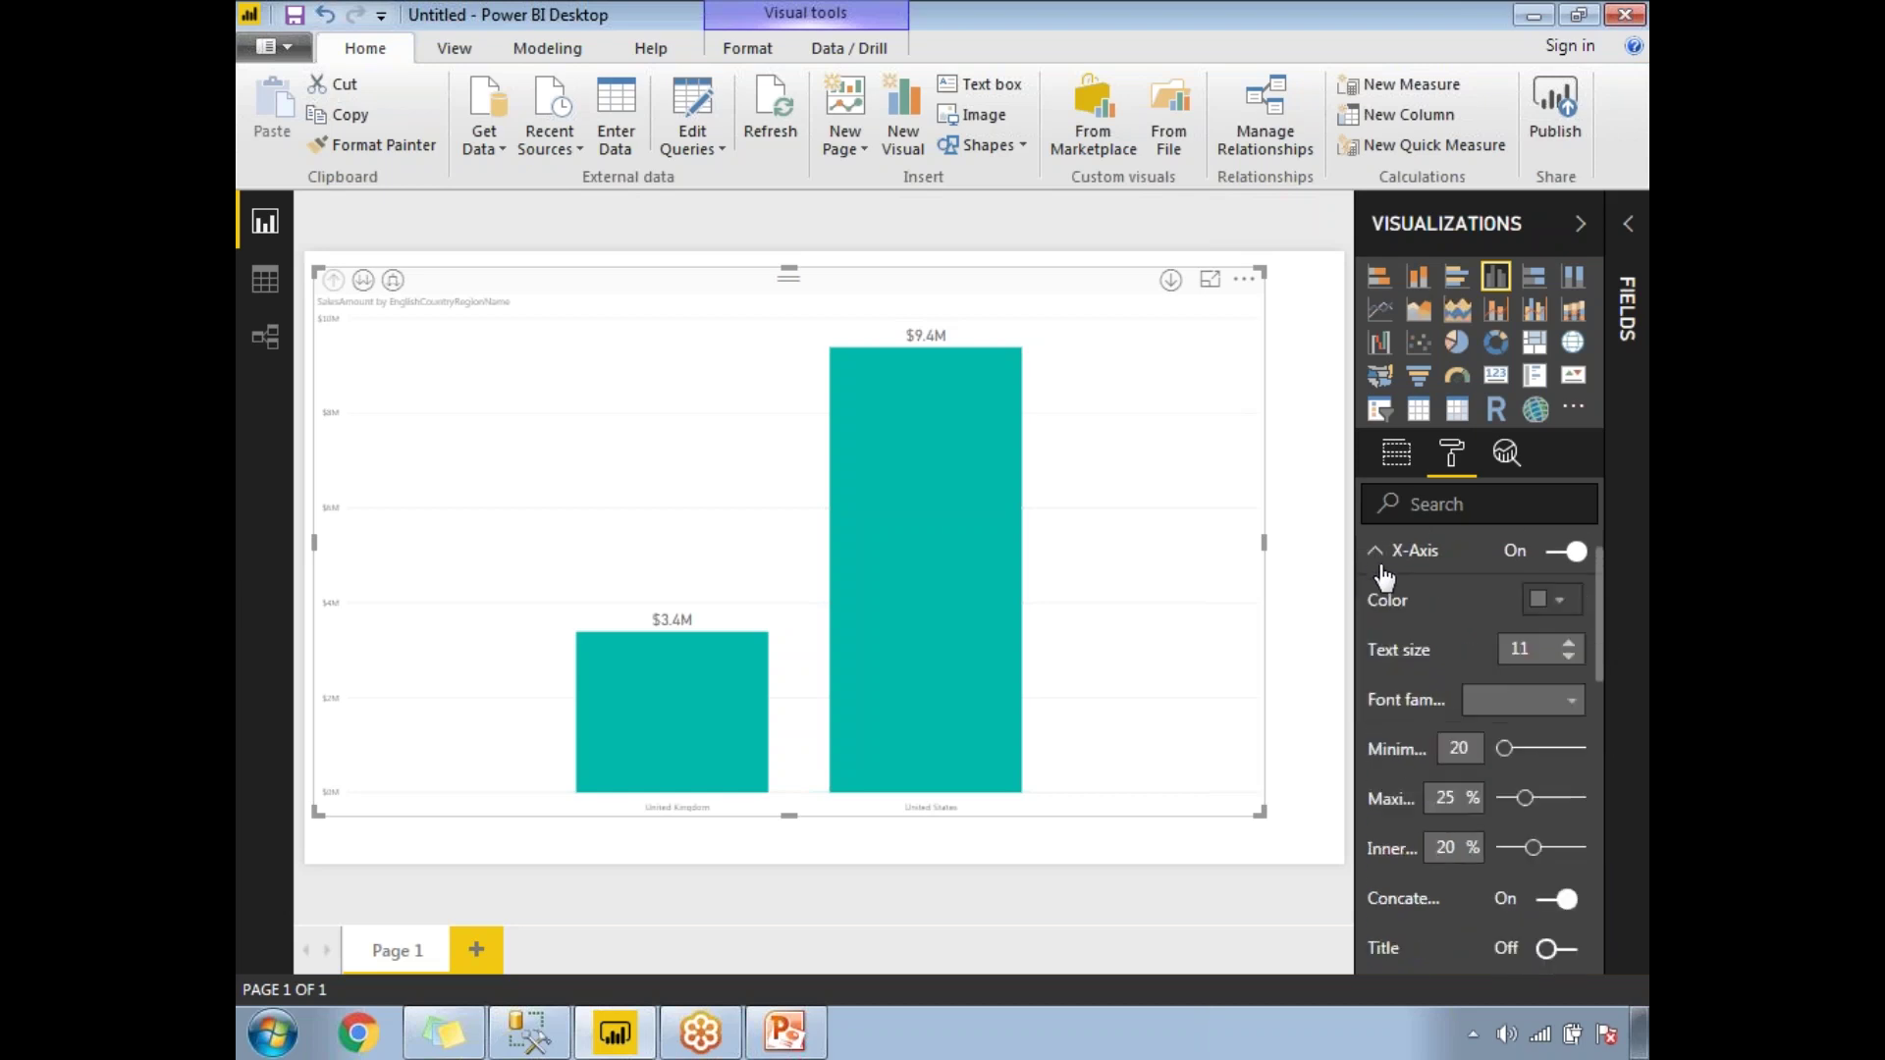
pyautogui.click(1569, 643)
pyautogui.click(1570, 643)
pyautogui.click(1569, 643)
pyautogui.click(1570, 643)
pyautogui.click(1569, 643)
pyautogui.click(1569, 643)
pyautogui.click(1569, 643)
pyautogui.click(1569, 643)
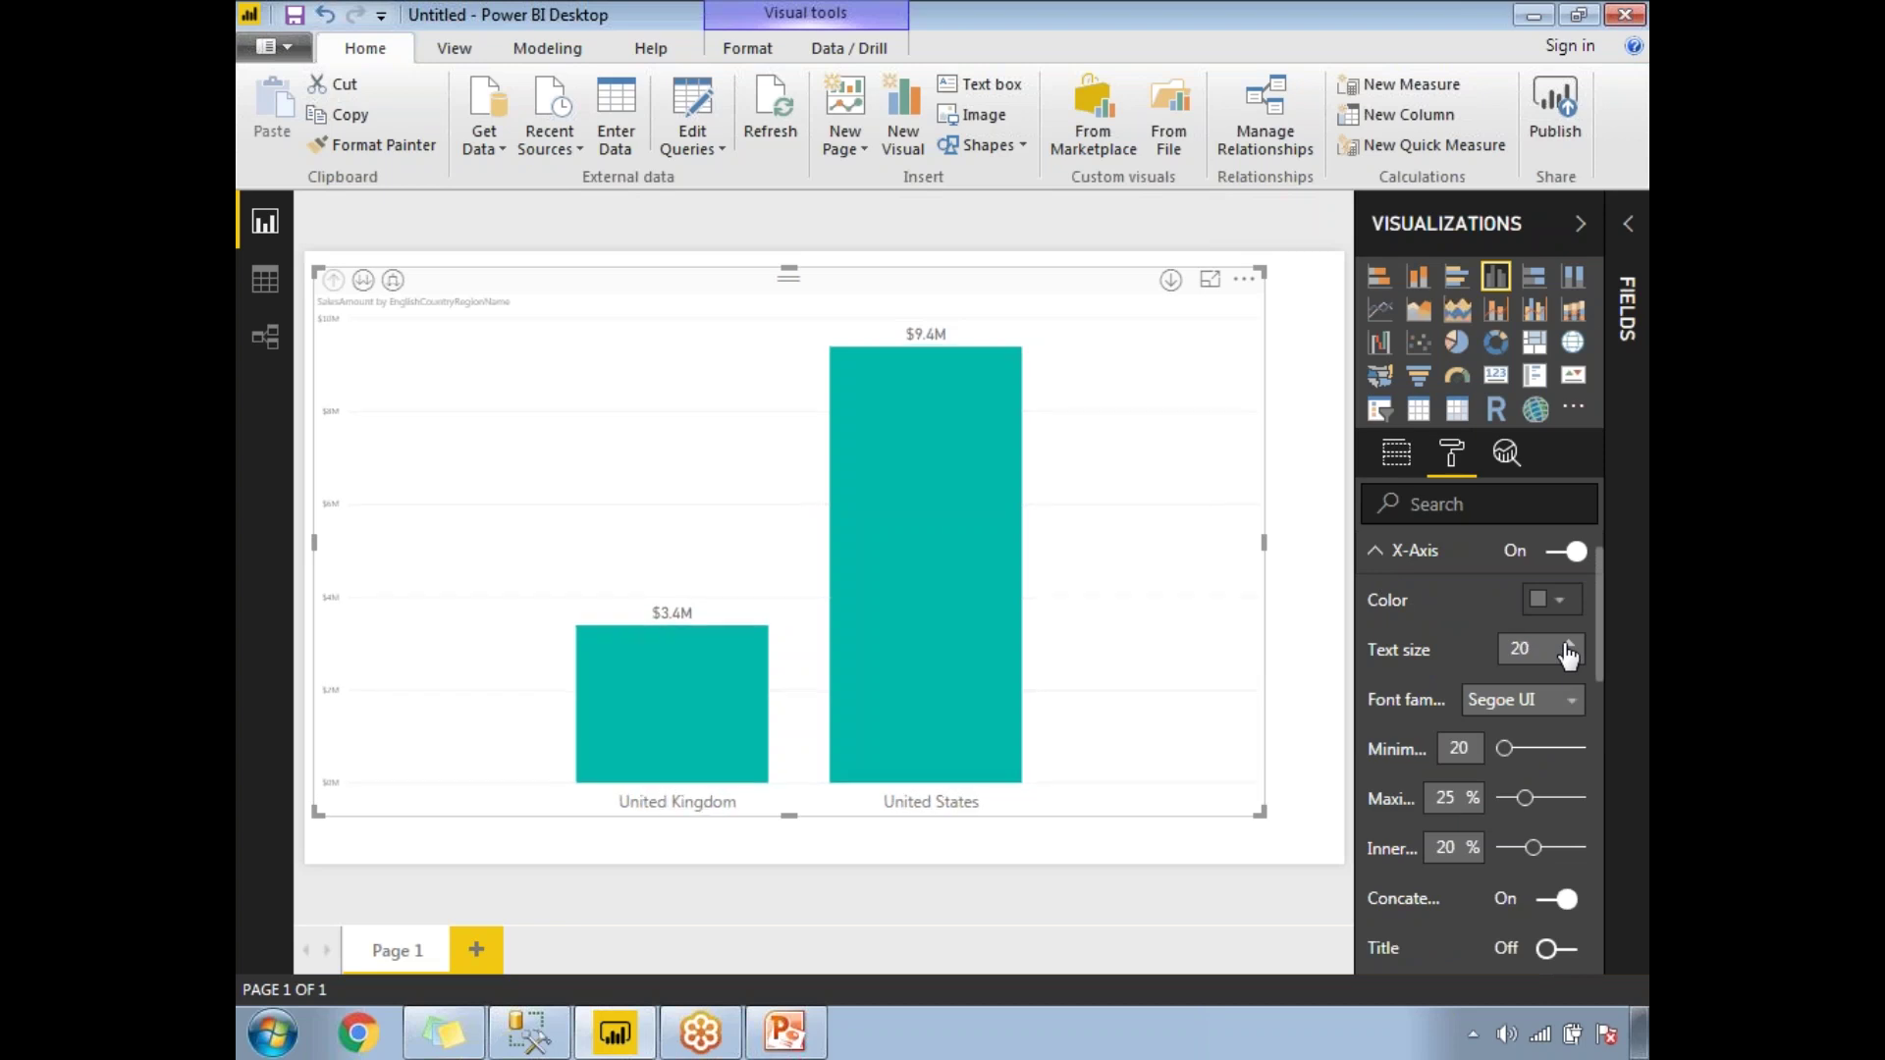
# Deselect the chart, collapse the visualization options and inspect the sales amounts of the United States and United Kingdom columns
pyautogui.click(1158, 858)
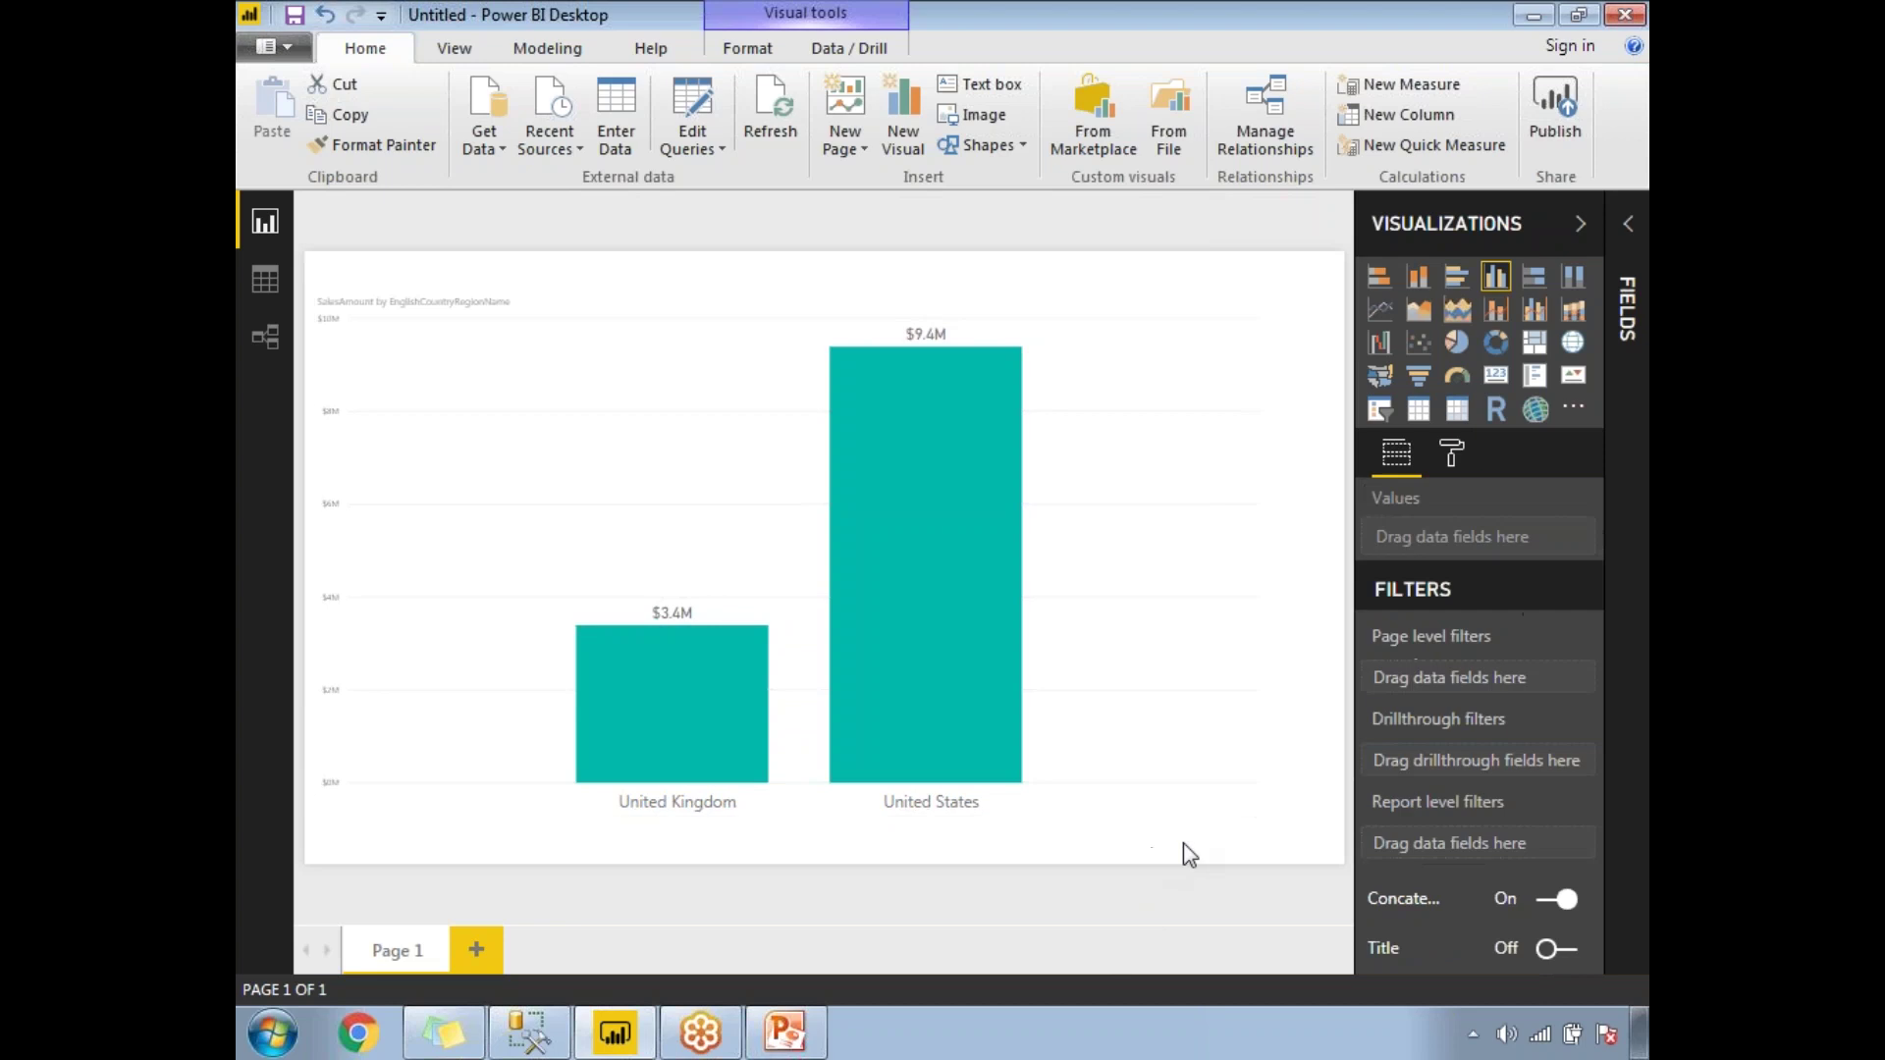
pyautogui.click(1572, 238)
pyautogui.moveTo(945, 766)
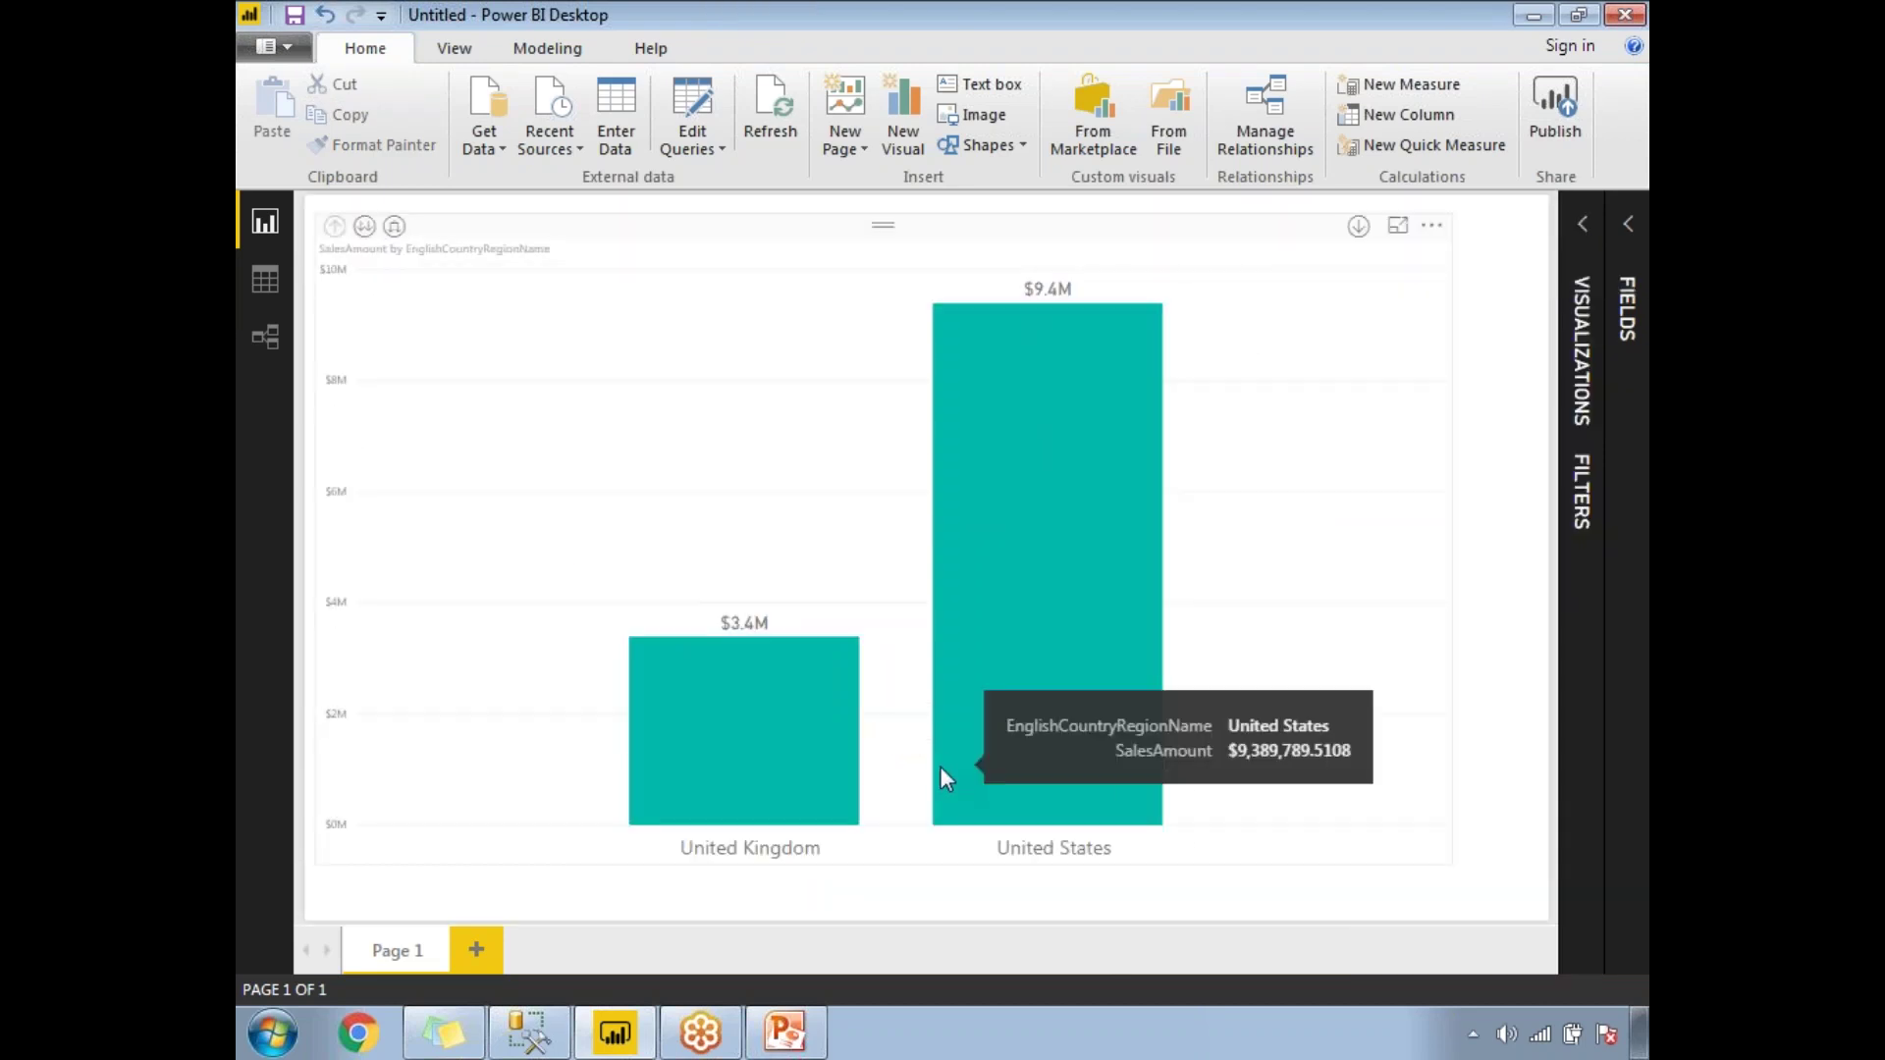
pyautogui.moveTo(789, 815)
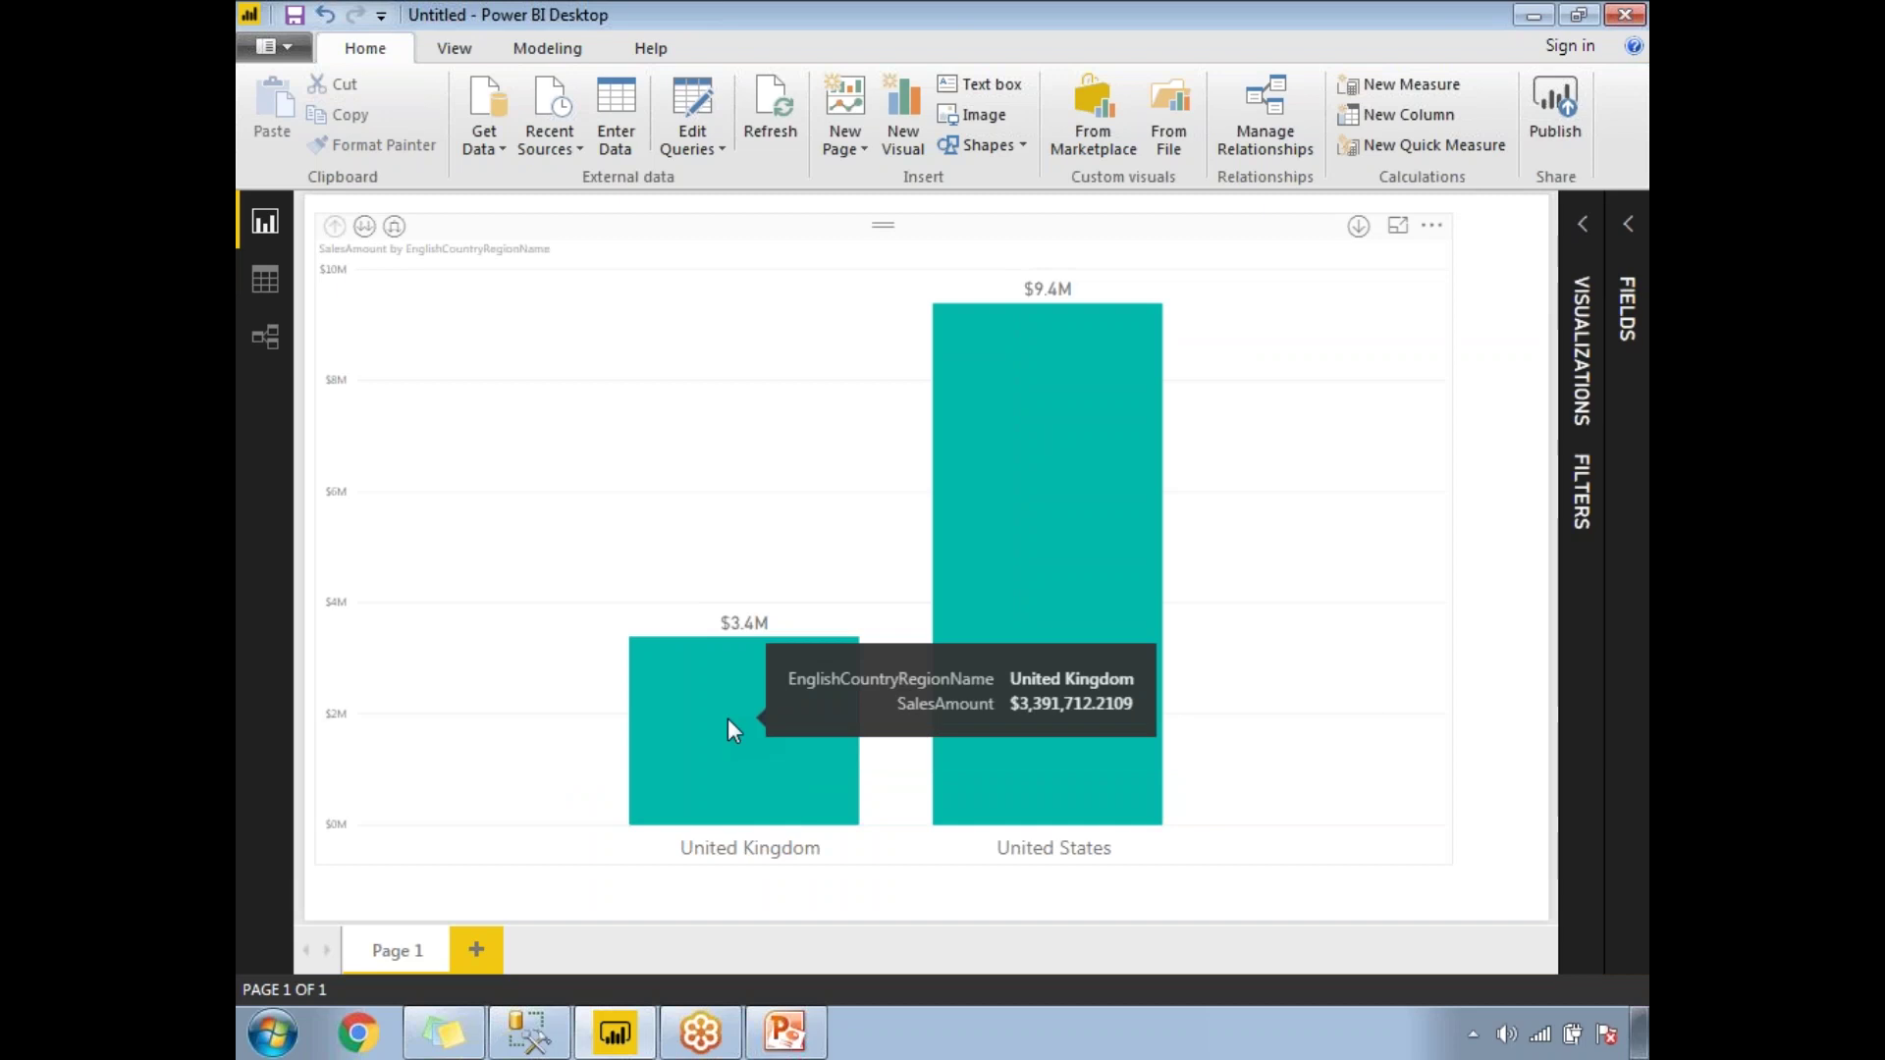
# Take the whole chart down the hierarchy to the StateProvinceName level and on to the City level
pyautogui.click(363, 228)
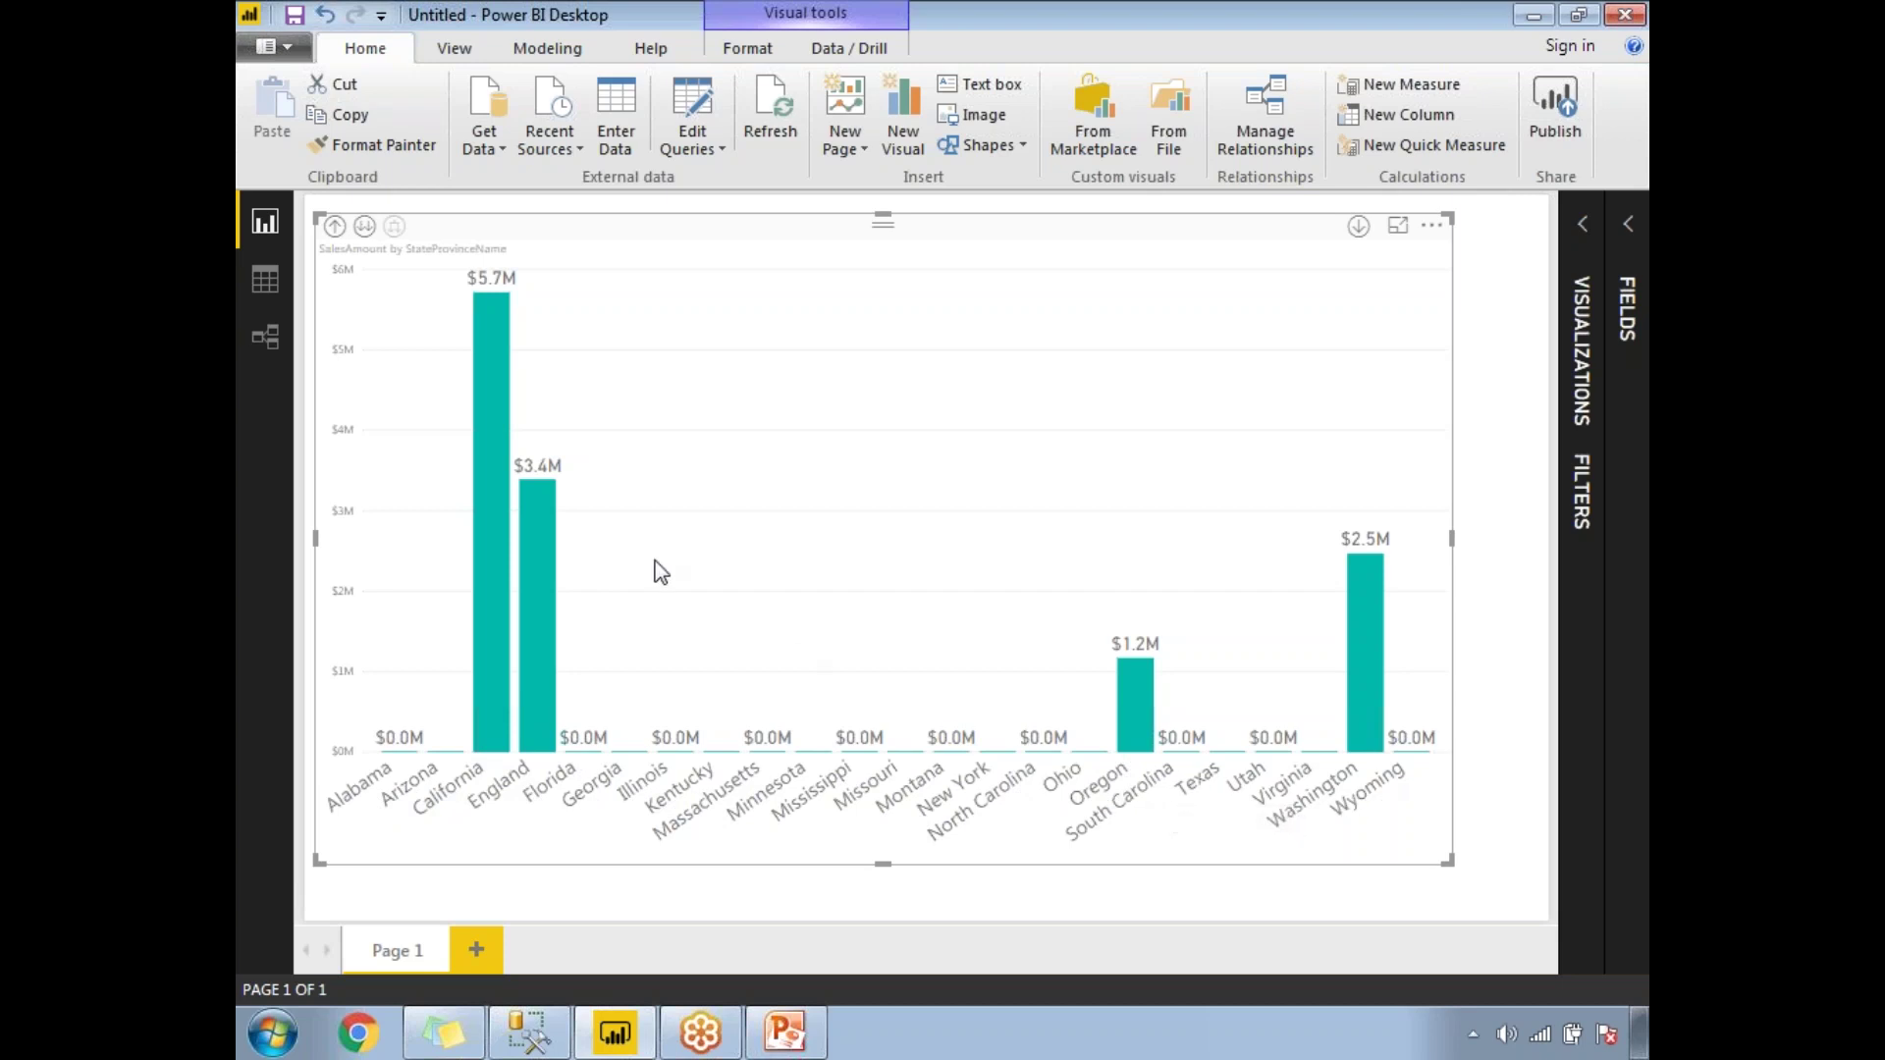
pyautogui.rightClick(489, 546)
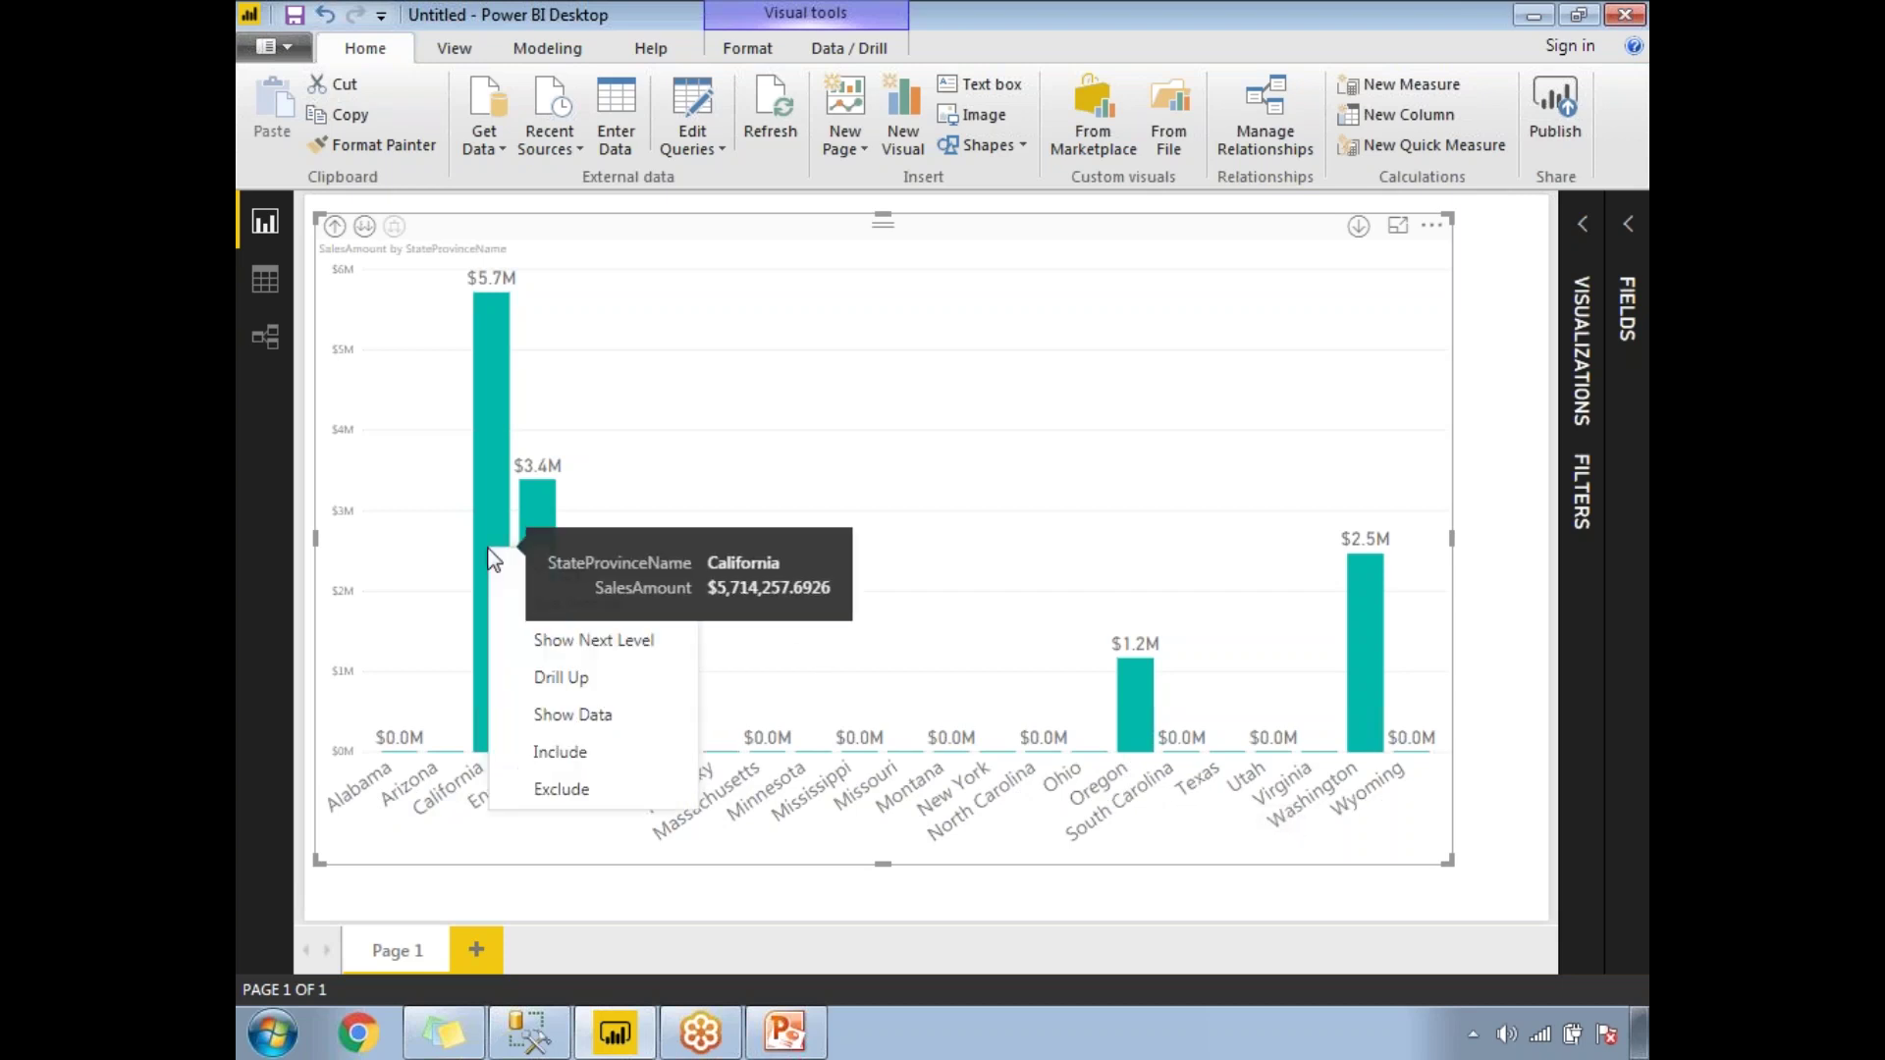
pyautogui.click(586, 646)
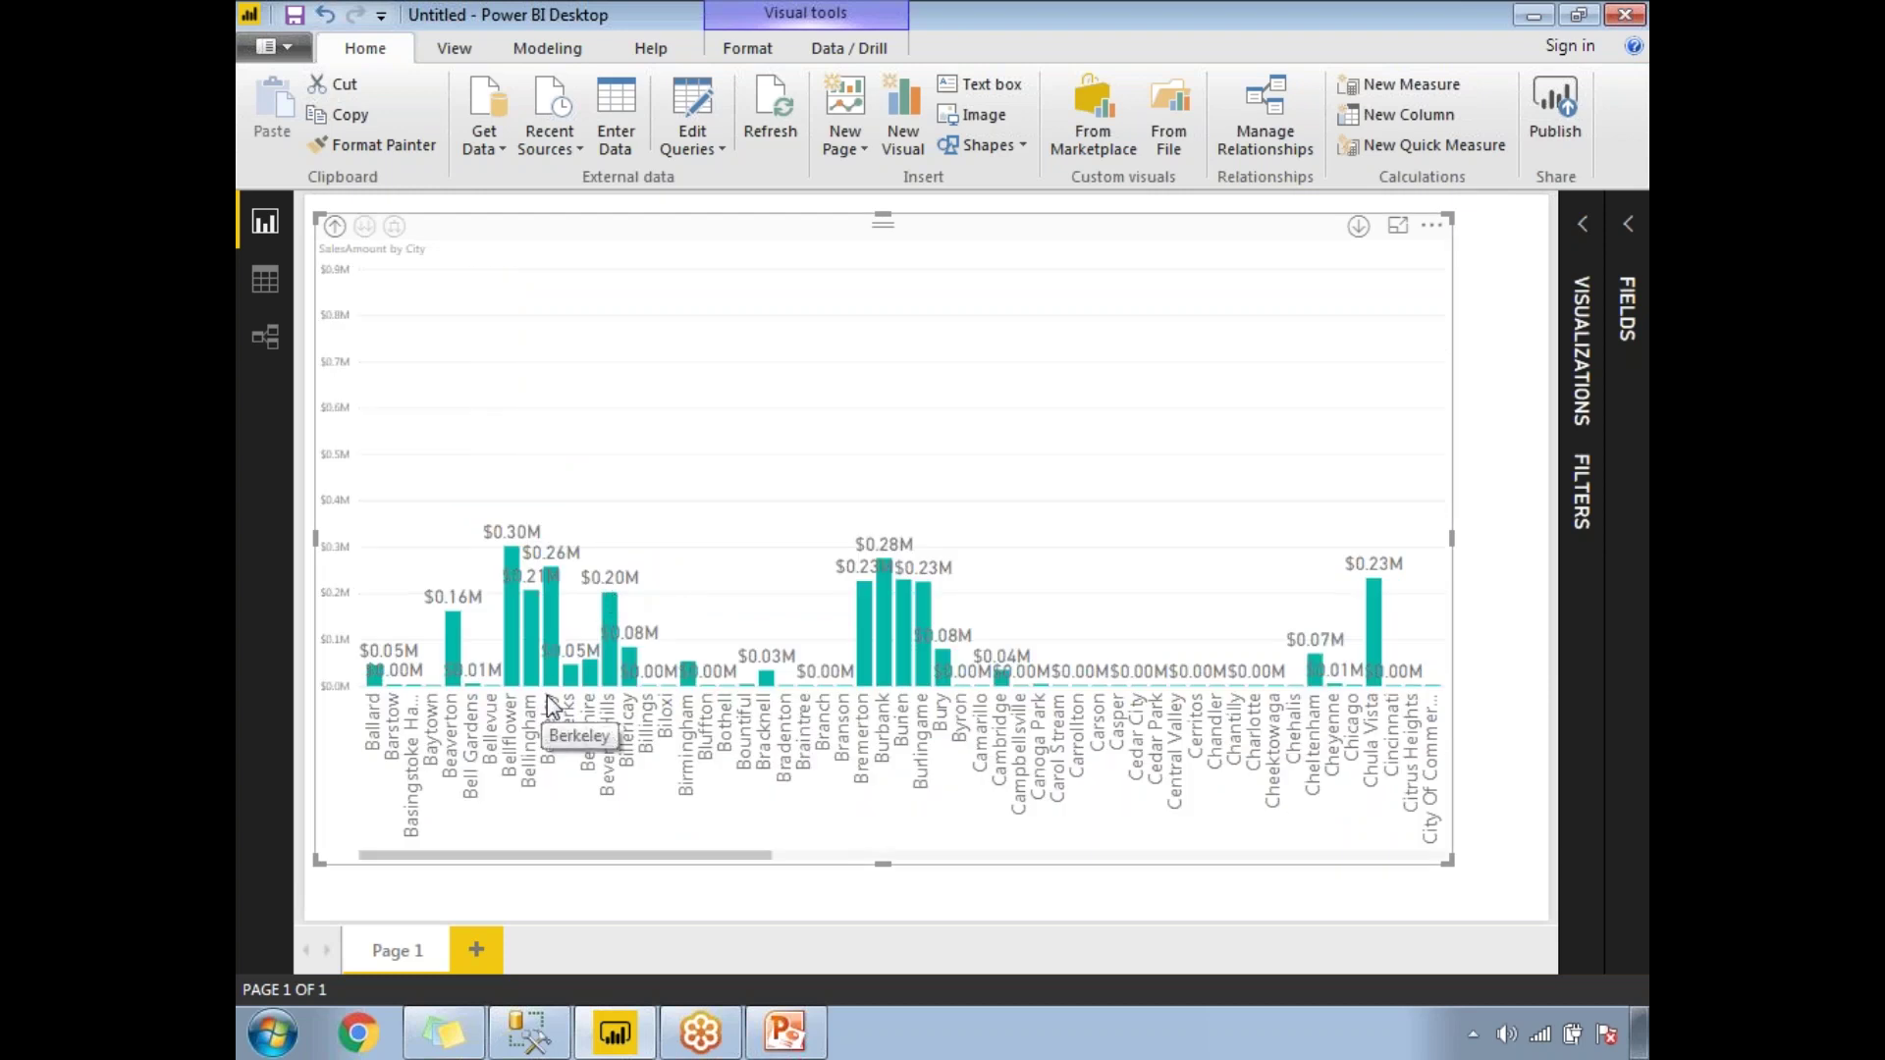
# Look through the sales of all cities in the chart and drill back up to the country level
pyautogui.moveTo(562, 856); pyautogui.dragTo(1389, 898)
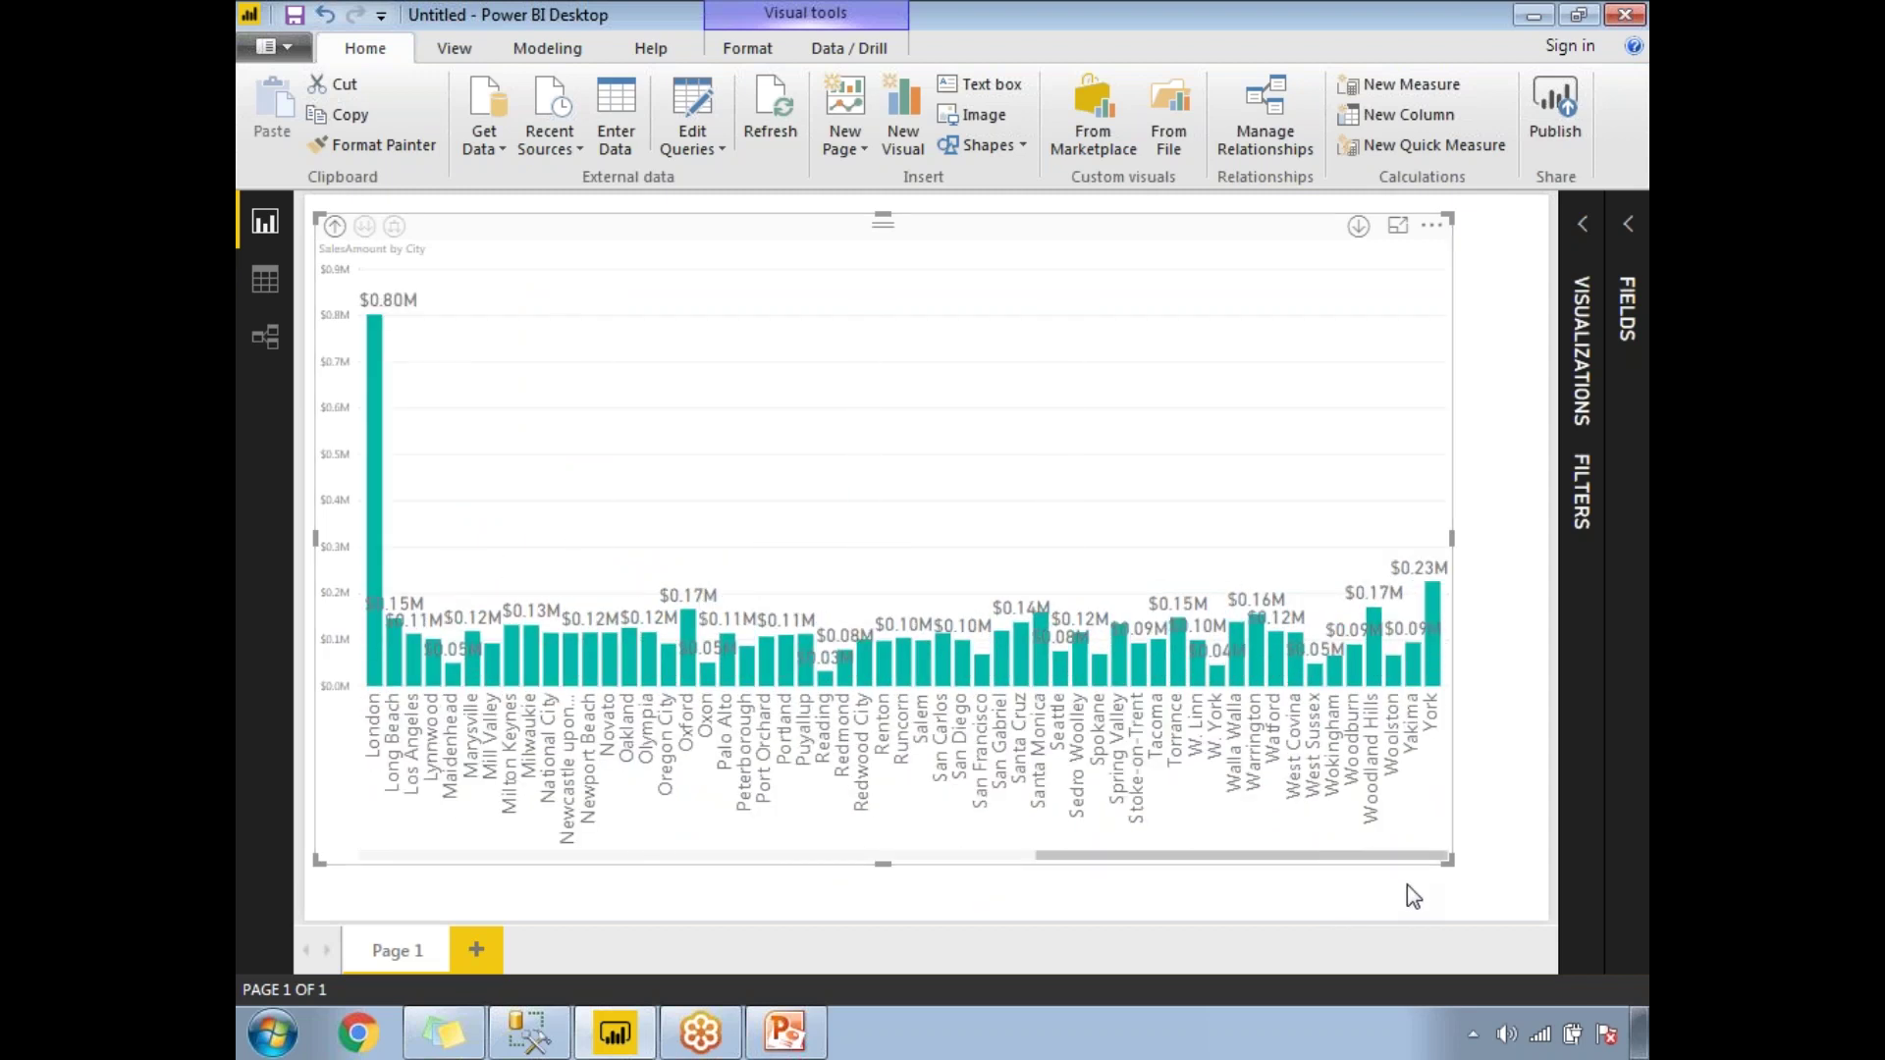
pyautogui.click(1406, 882)
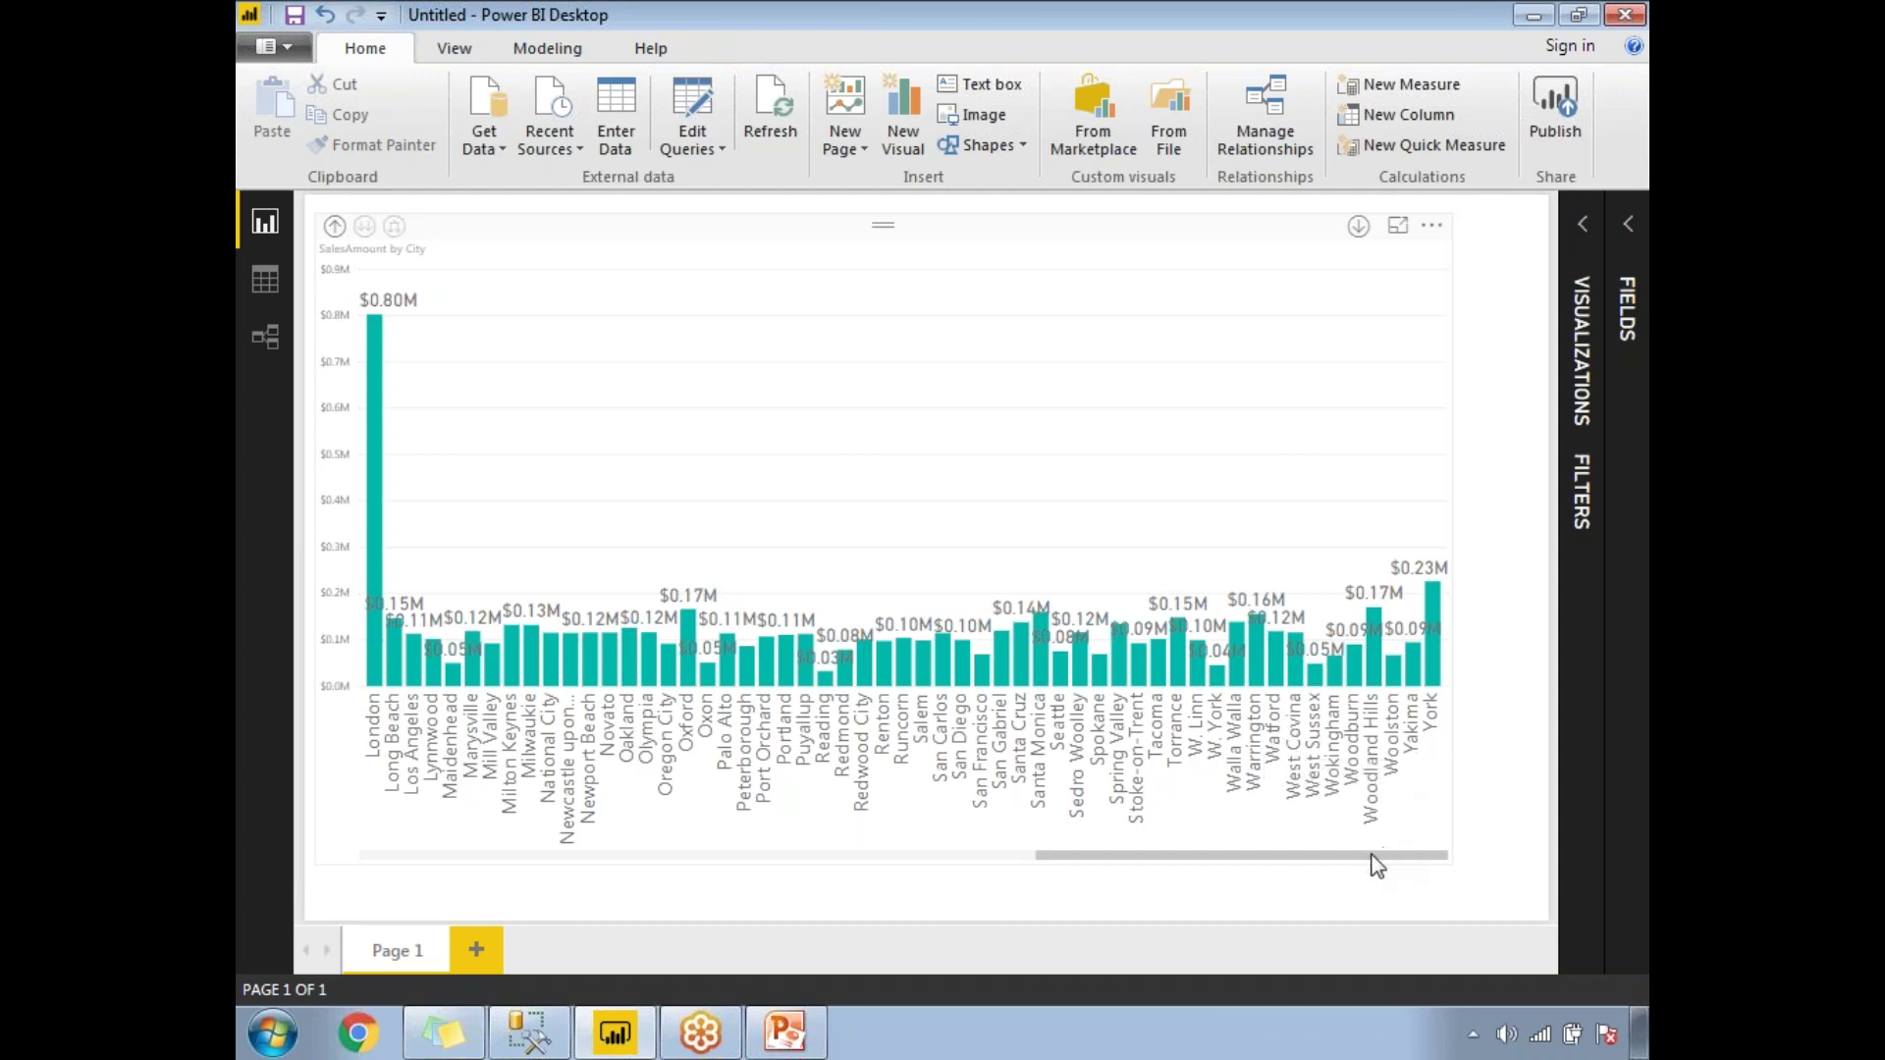
pyautogui.moveTo(1349, 857); pyautogui.dragTo(589, 880)
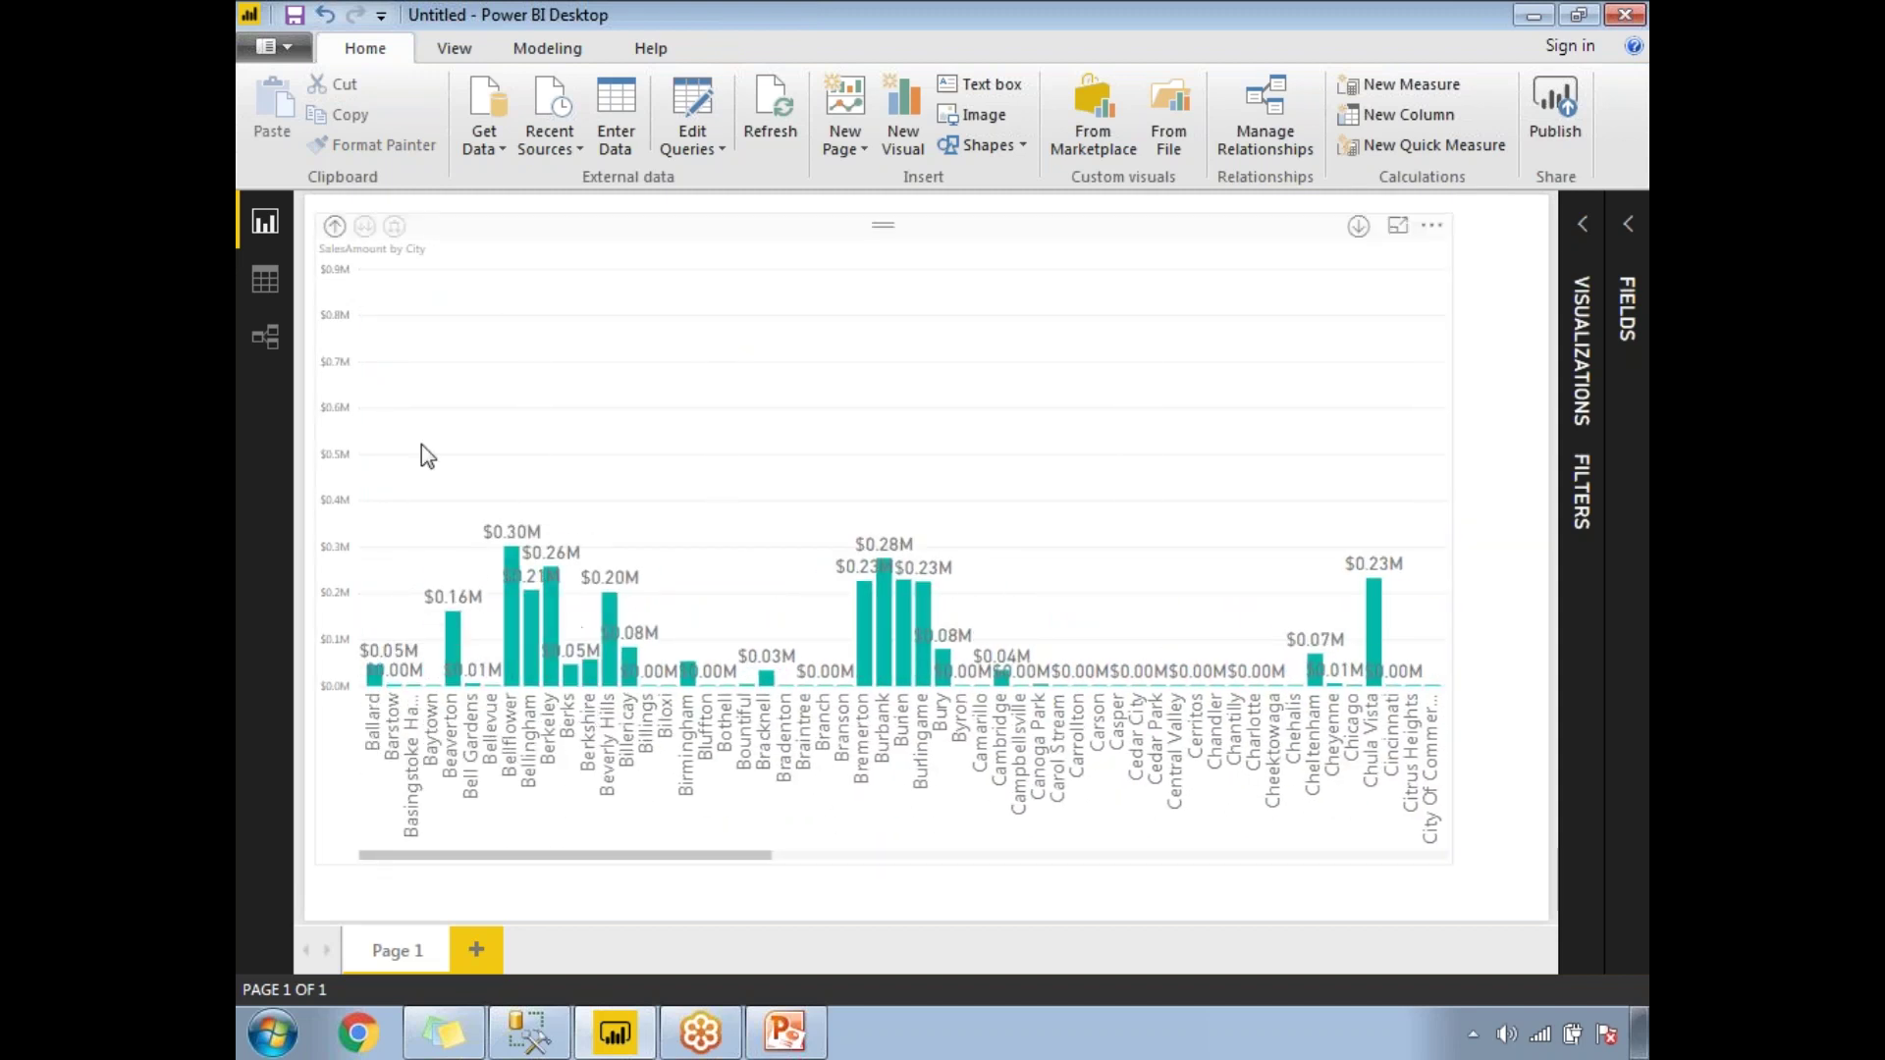
pyautogui.click(335, 228)
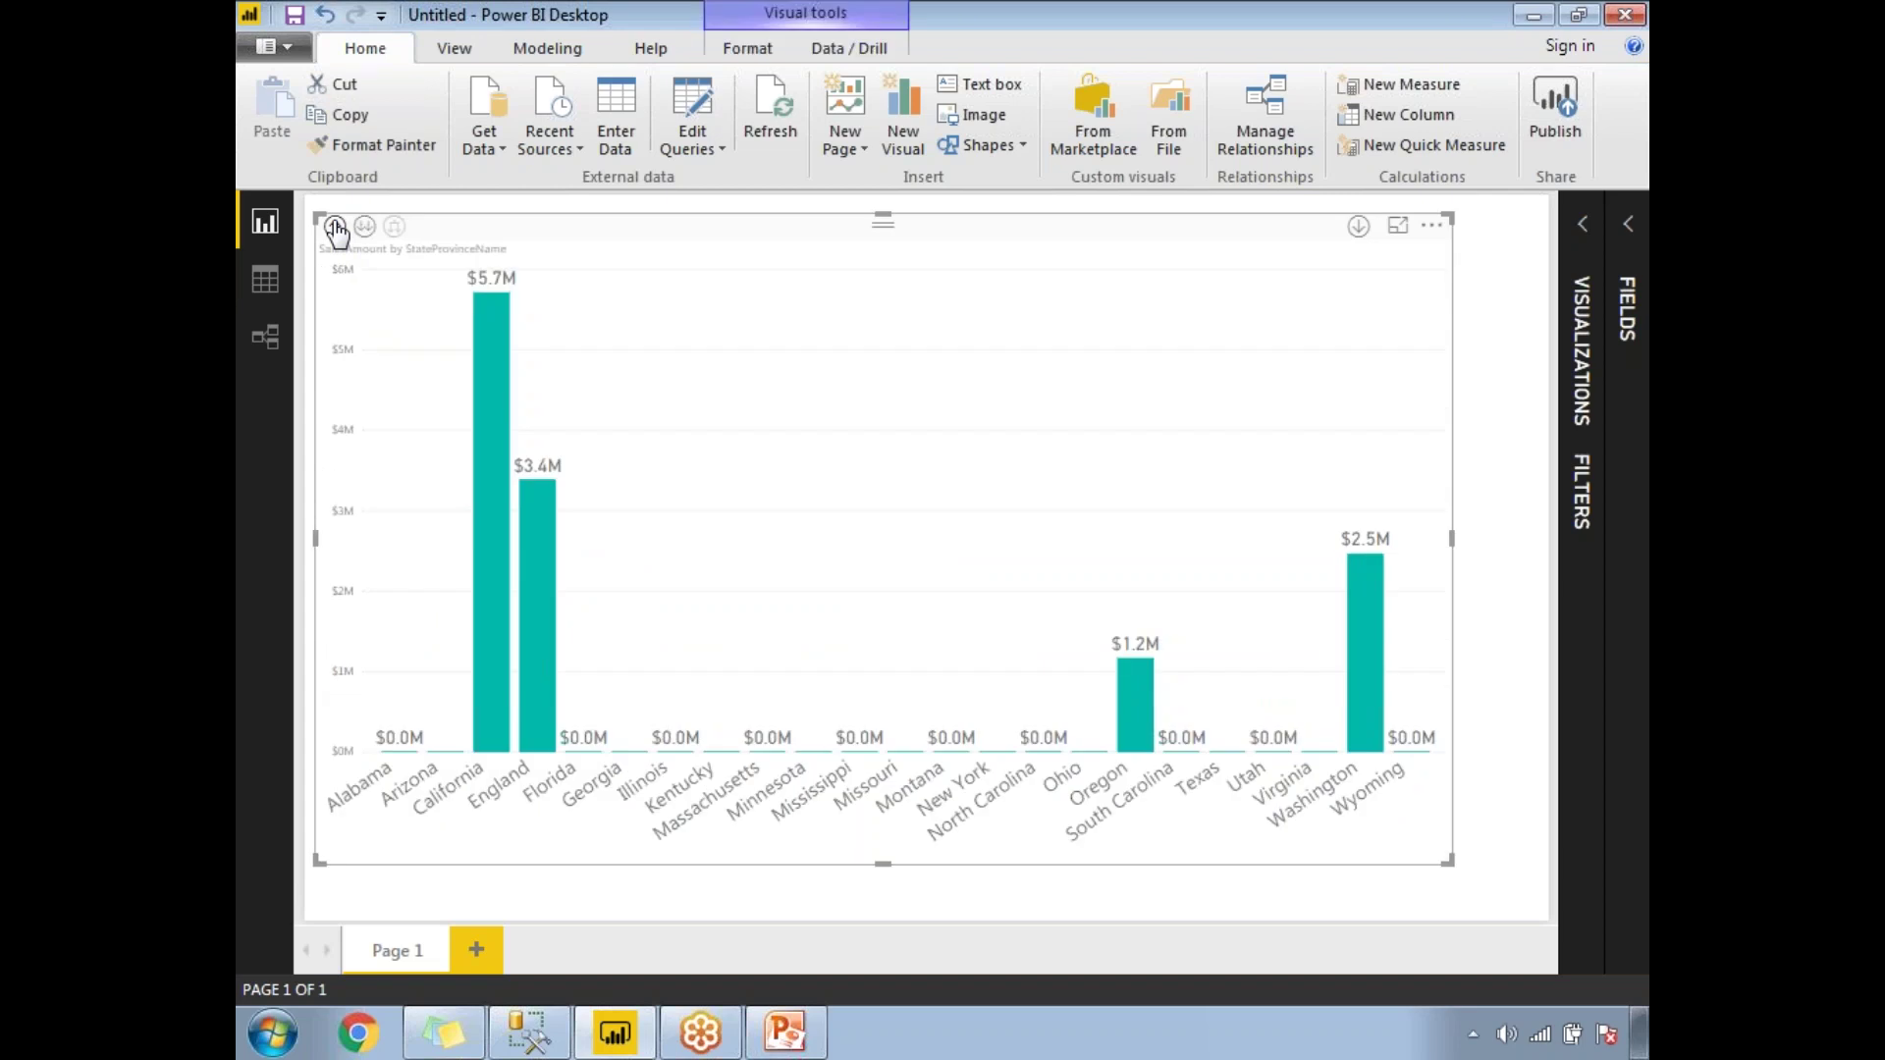
pyautogui.click(336, 231)
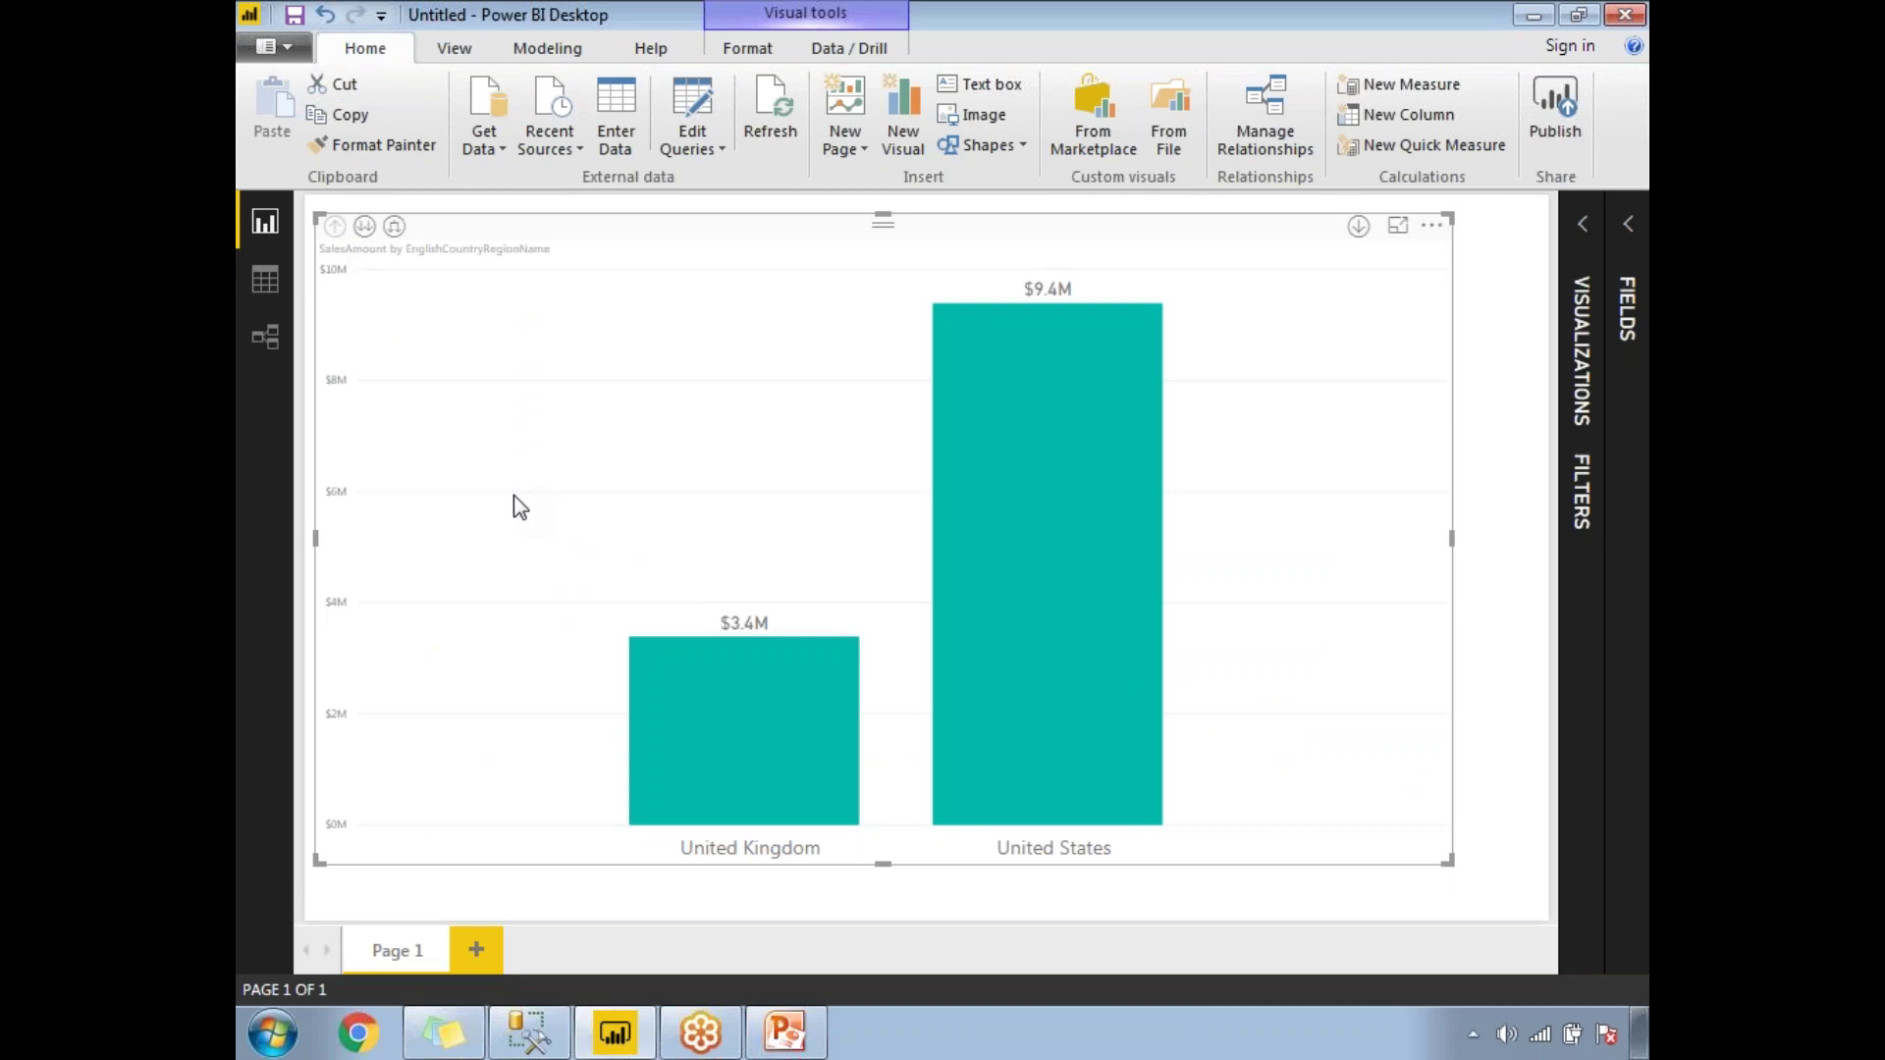
# Reopen the column chart's formatting options to review them and expand the field list
pyautogui.click(1589, 406)
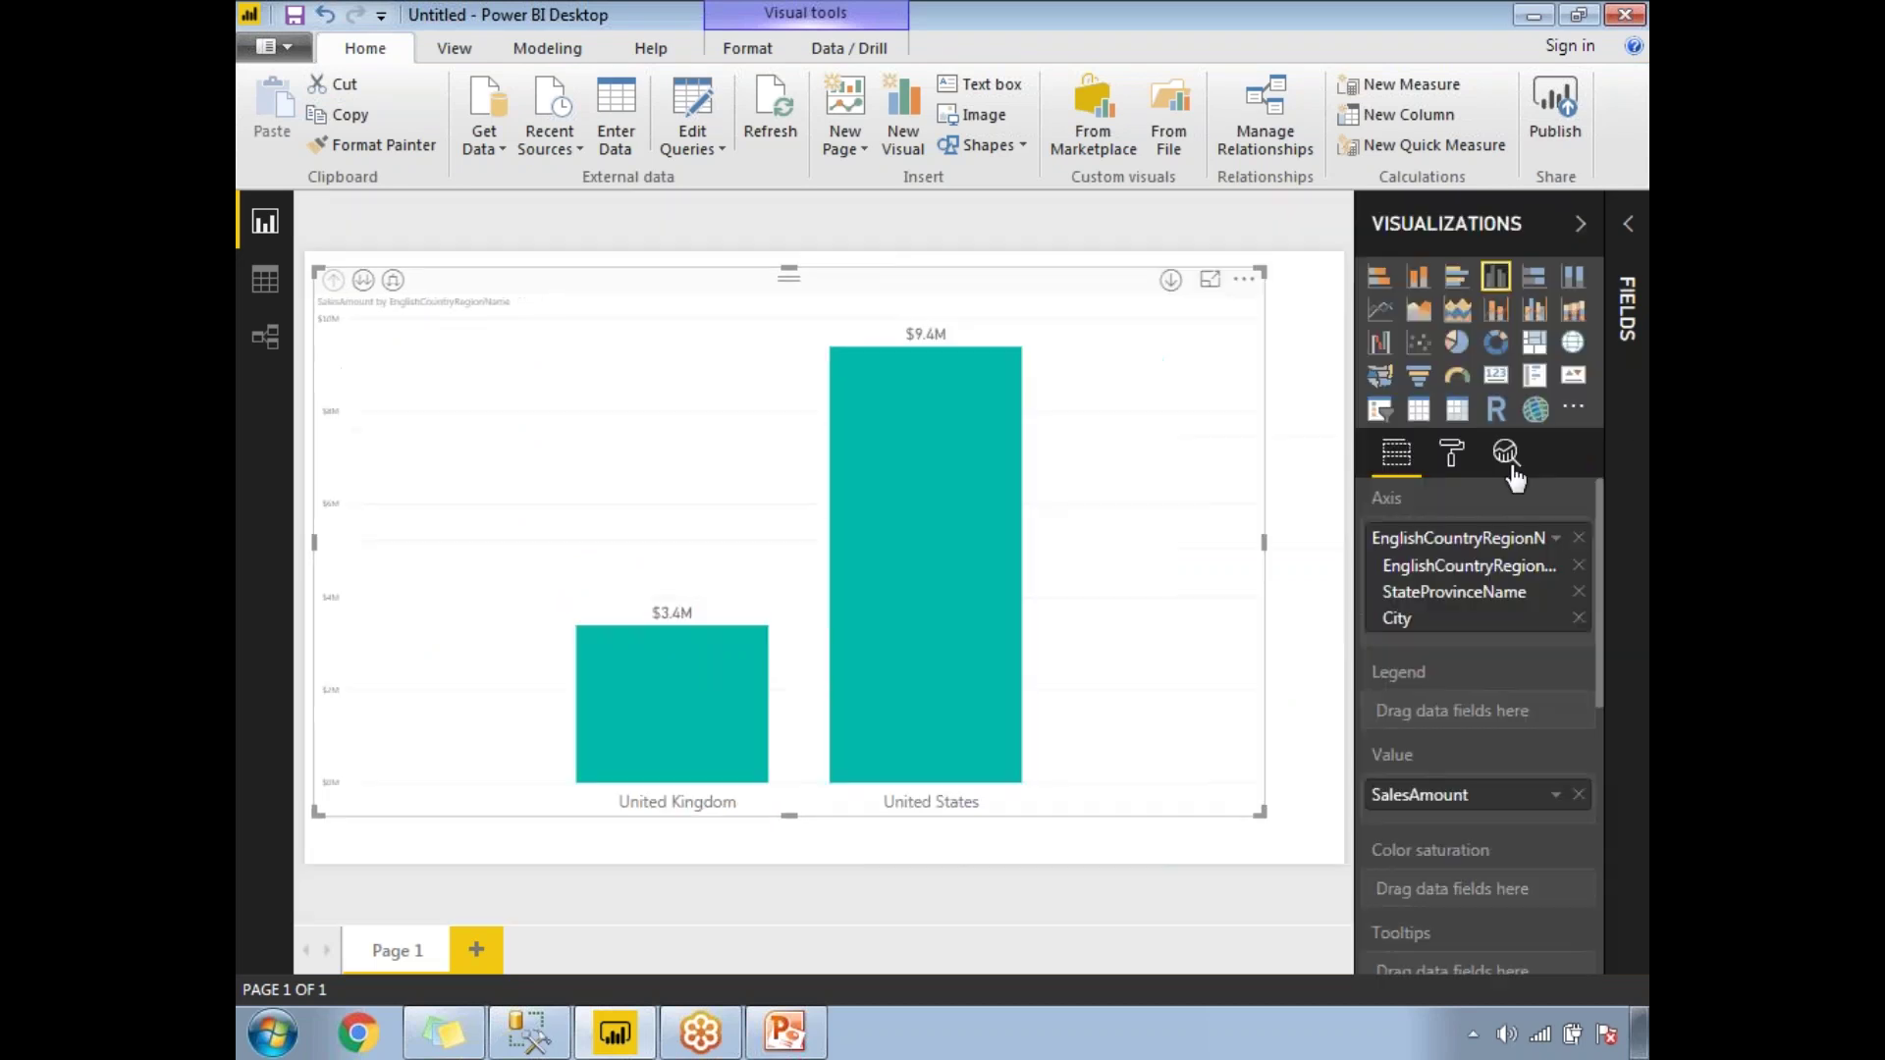
pyautogui.click(1455, 457)
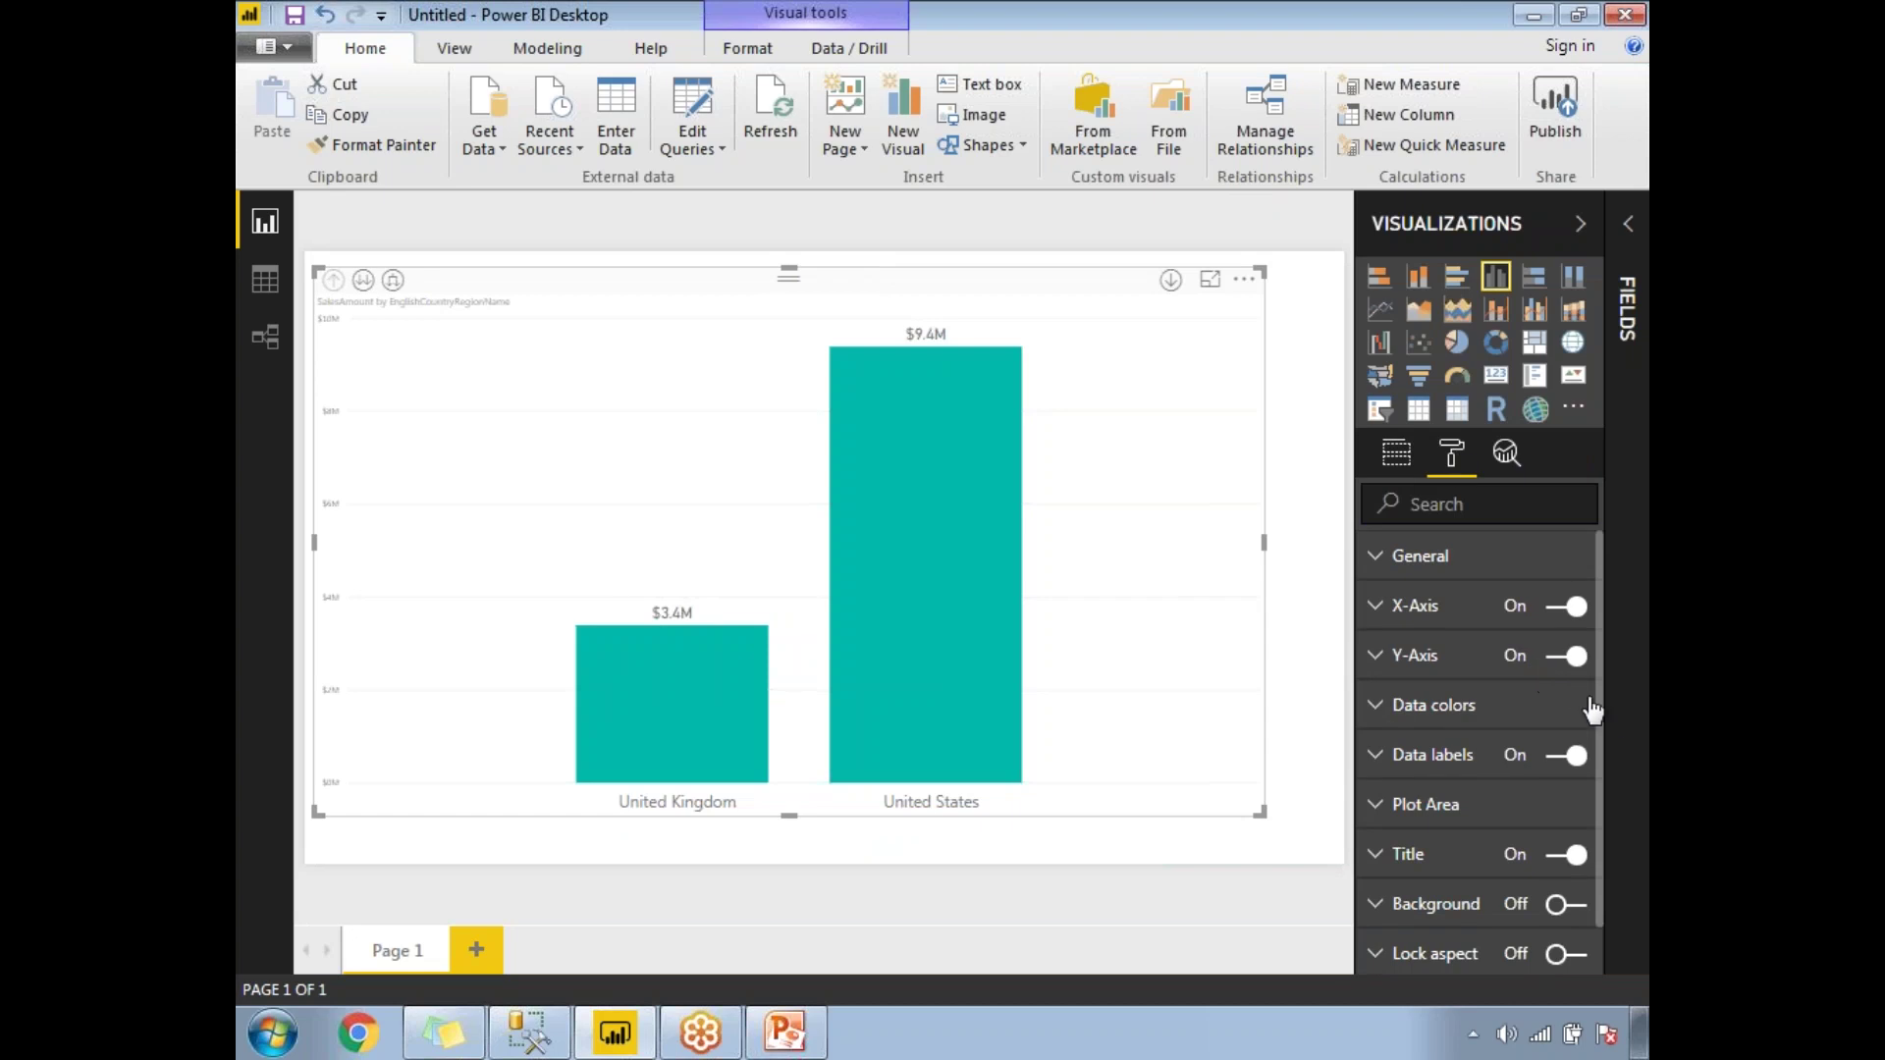
pyautogui.moveTo(1598, 709); pyautogui.dragTo(1598, 786)
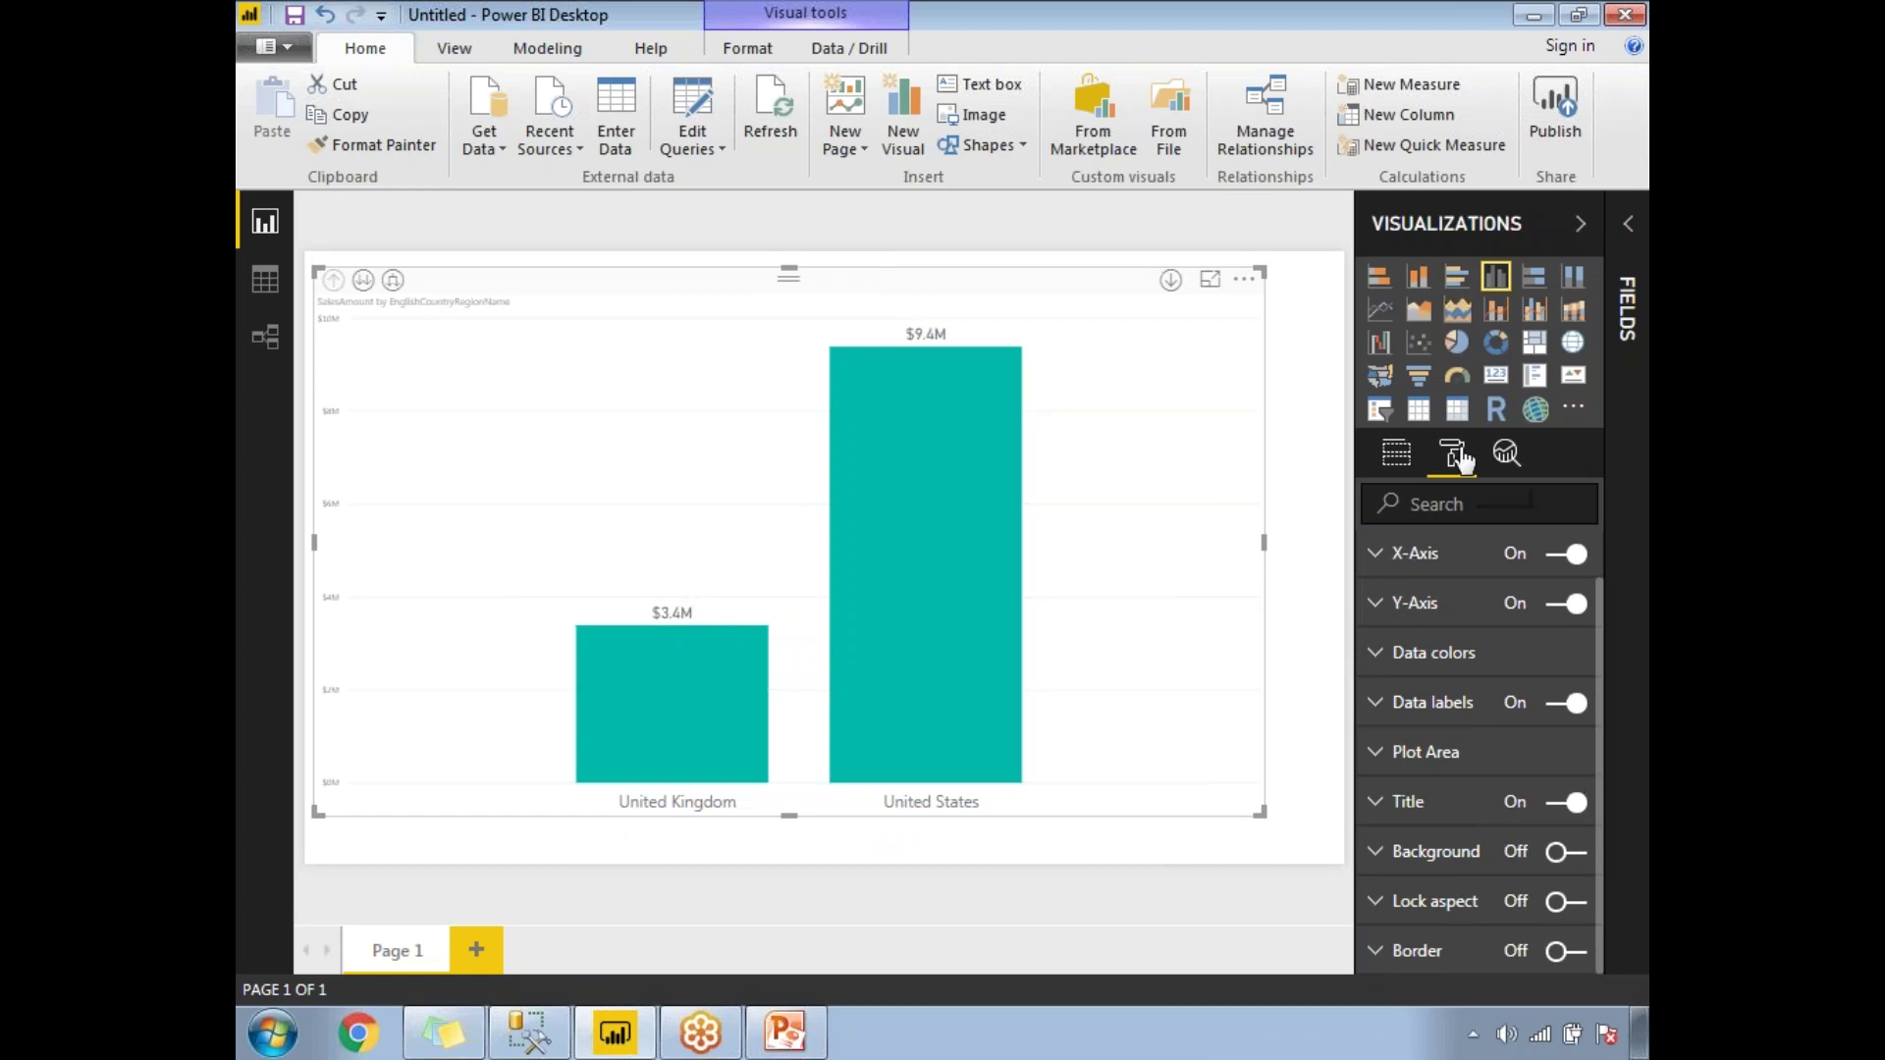
pyautogui.click(1634, 322)
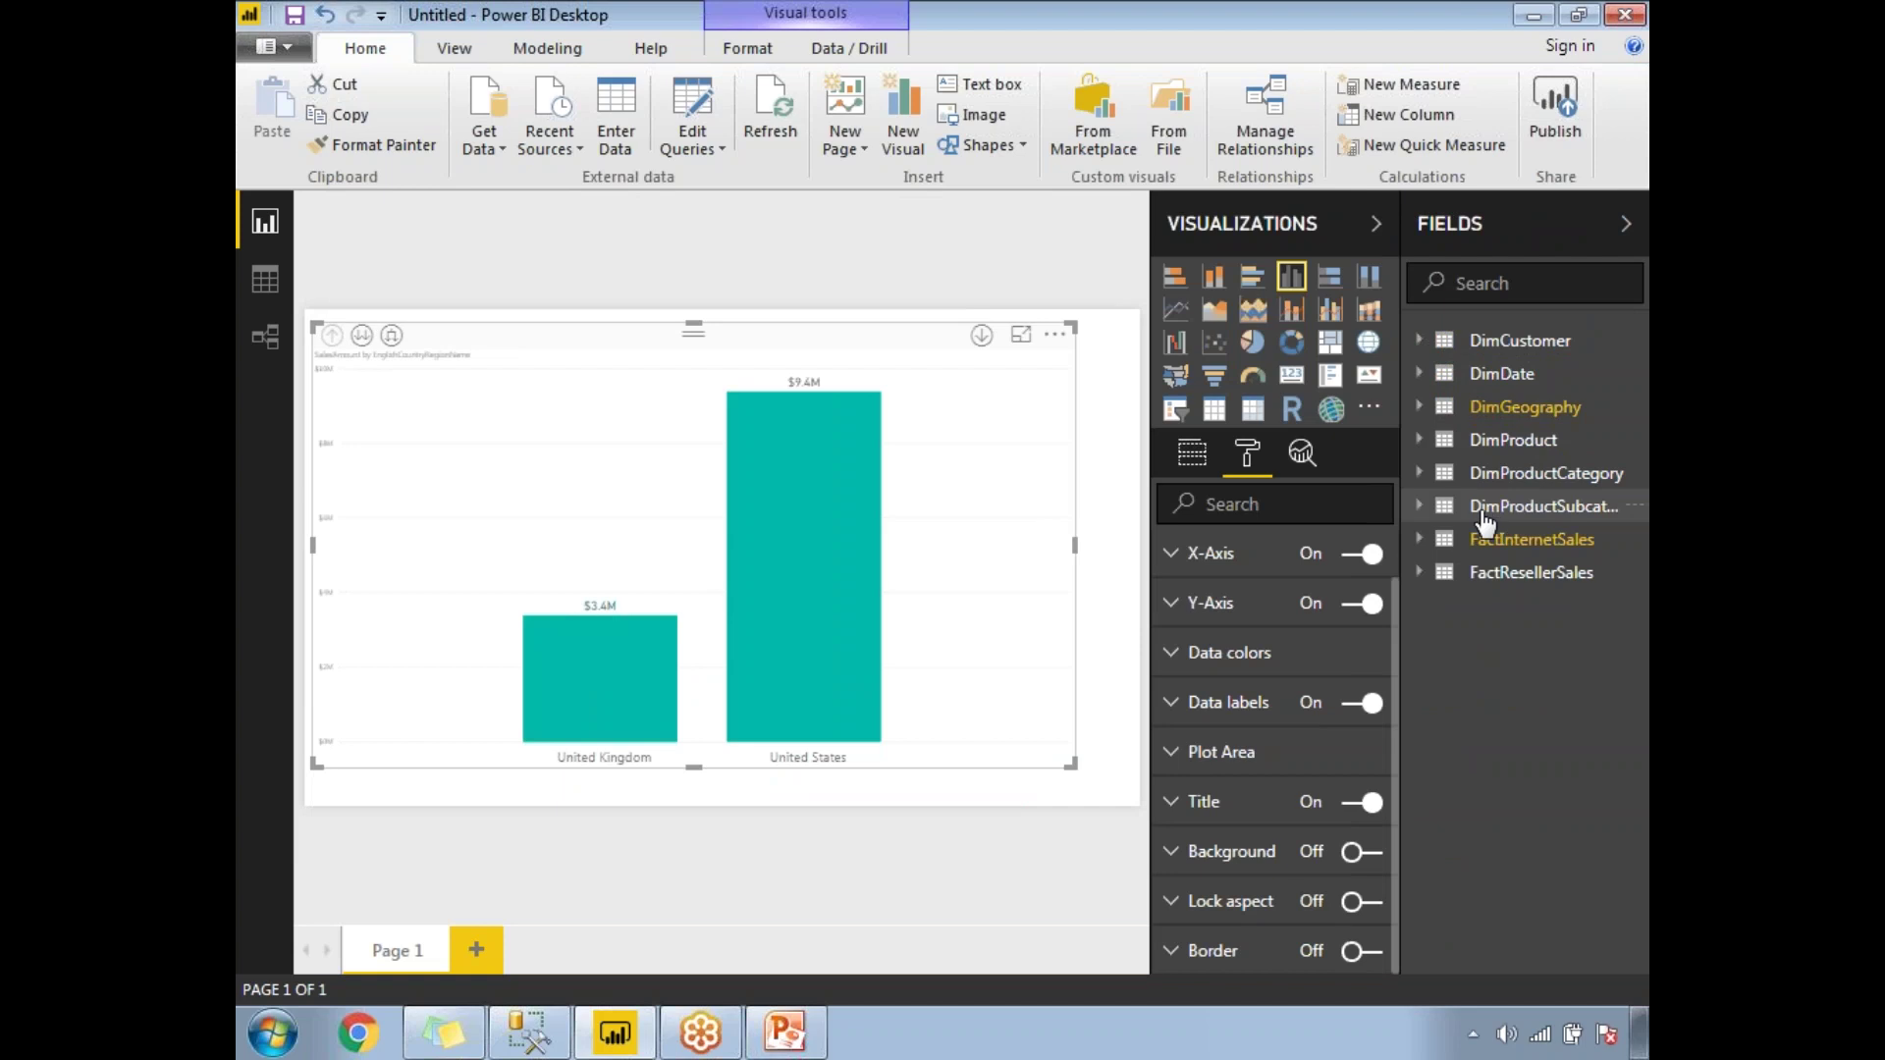